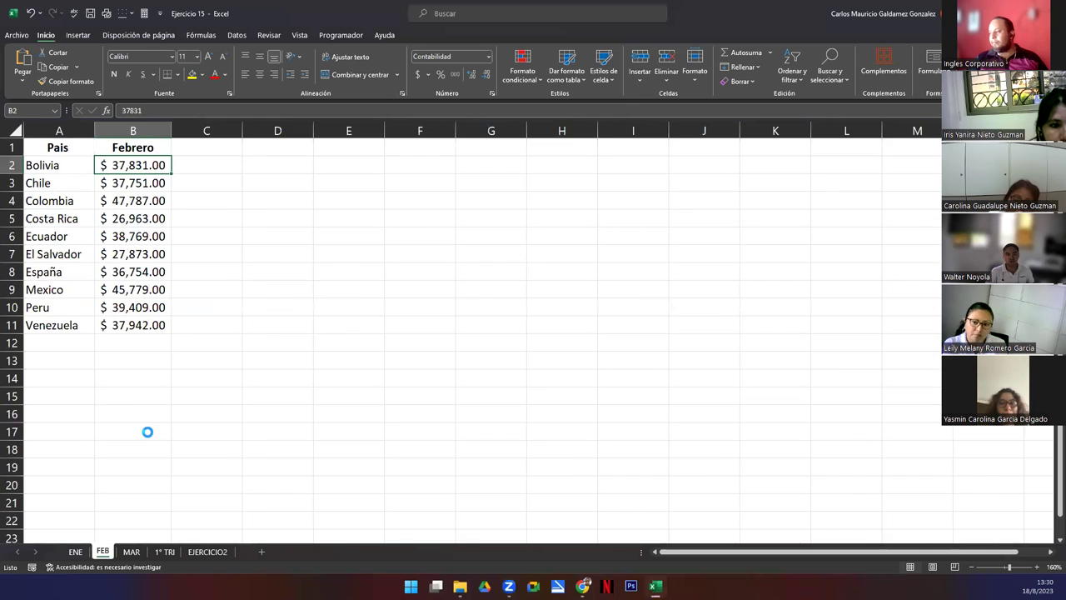
- Review the monthly country sheets ENE, FEB and MAR and the 1° TRI quarter sheet
{"action": "left_click", "coordinate": [129, 553]}
{"action": "scroll", "coordinate": [166, 471], "scroll_direction": "up", "scroll_amount": 4}
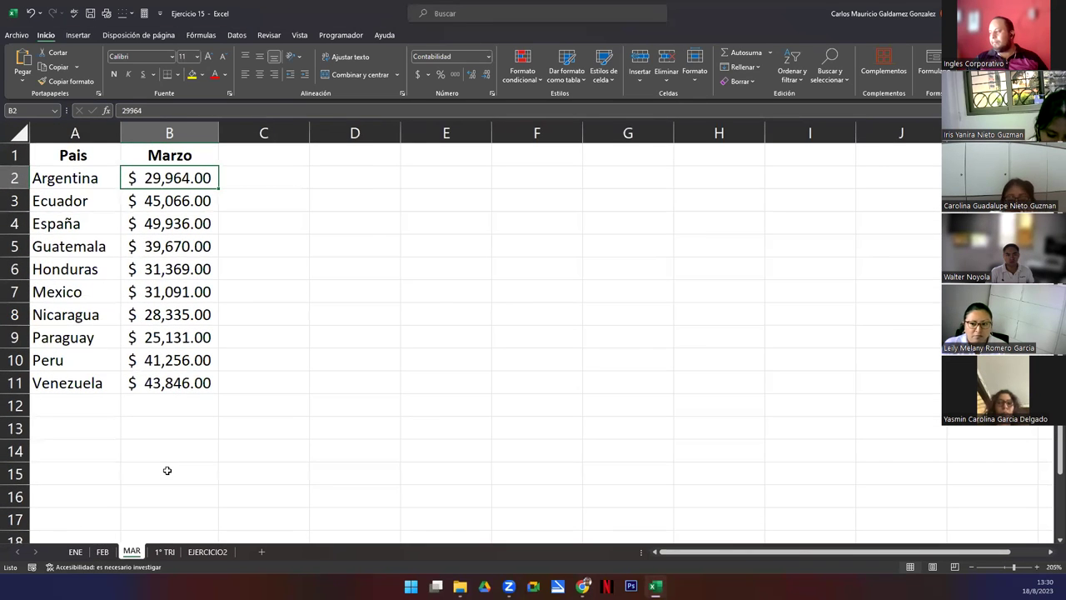
{"action": "left_click", "coordinate": [163, 552]}
{"action": "scroll", "coordinate": [140, 458], "scroll_direction": "up", "scroll_amount": 3}
{"action": "scroll", "coordinate": [139, 458], "scroll_direction": "up", "scroll_amount": 2}
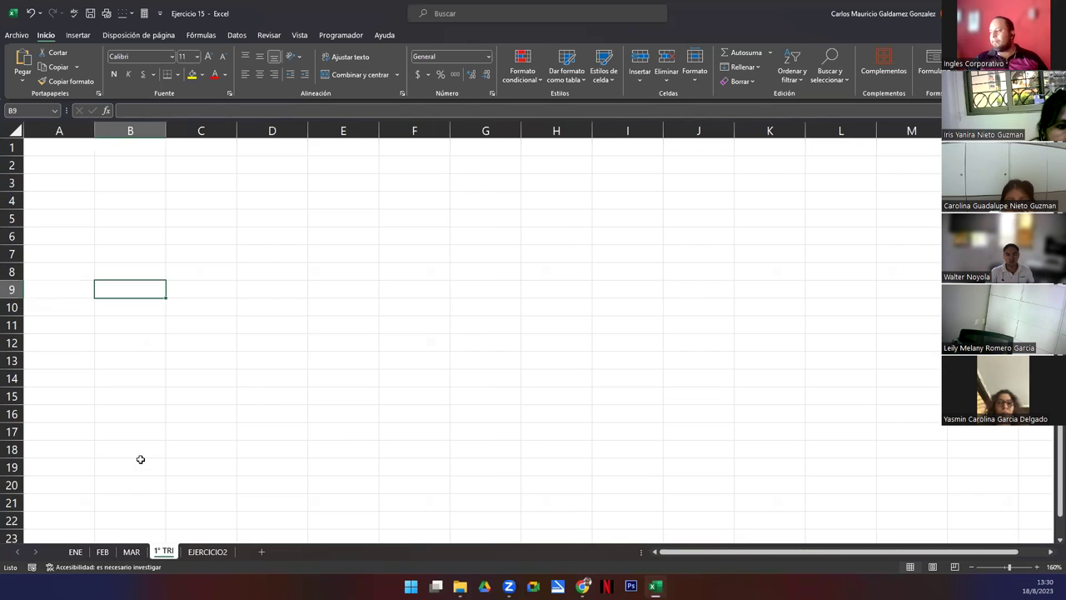
{"action": "scroll", "coordinate": [146, 466], "scroll_direction": "up", "scroll_amount": 1}
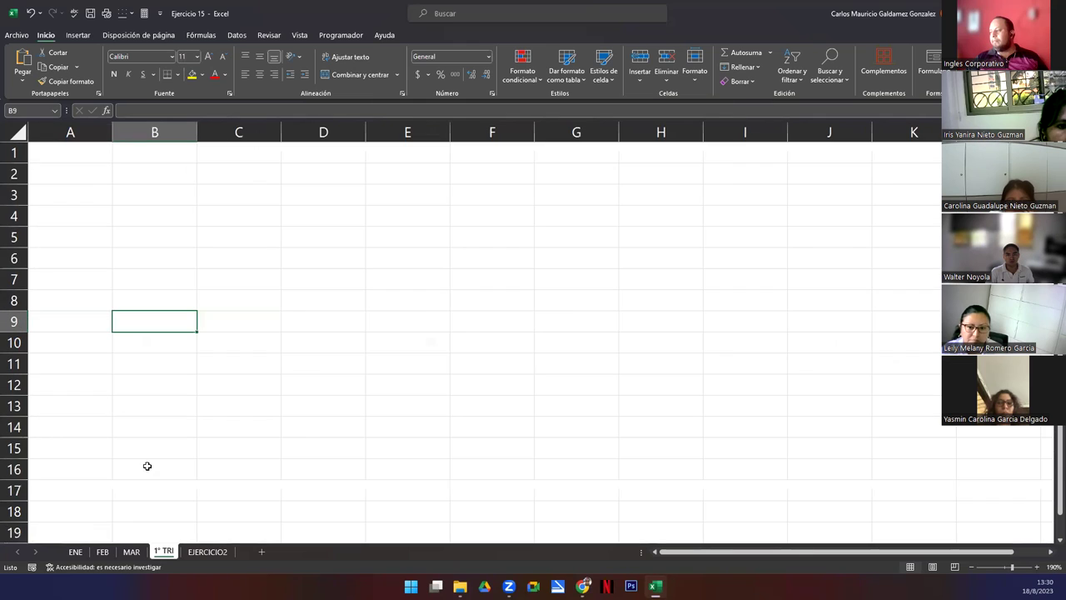
{"action": "left_click", "coordinate": [75, 552]}
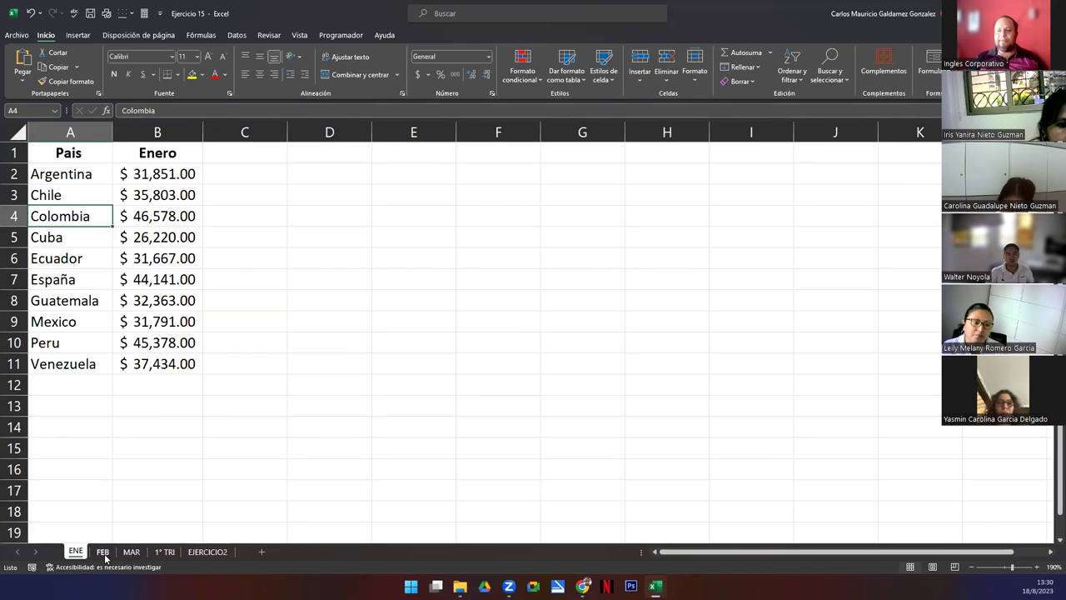
{"action": "left_click", "coordinate": [103, 551]}
{"action": "left_click", "coordinate": [132, 552]}
{"action": "left_click", "coordinate": [165, 552]}
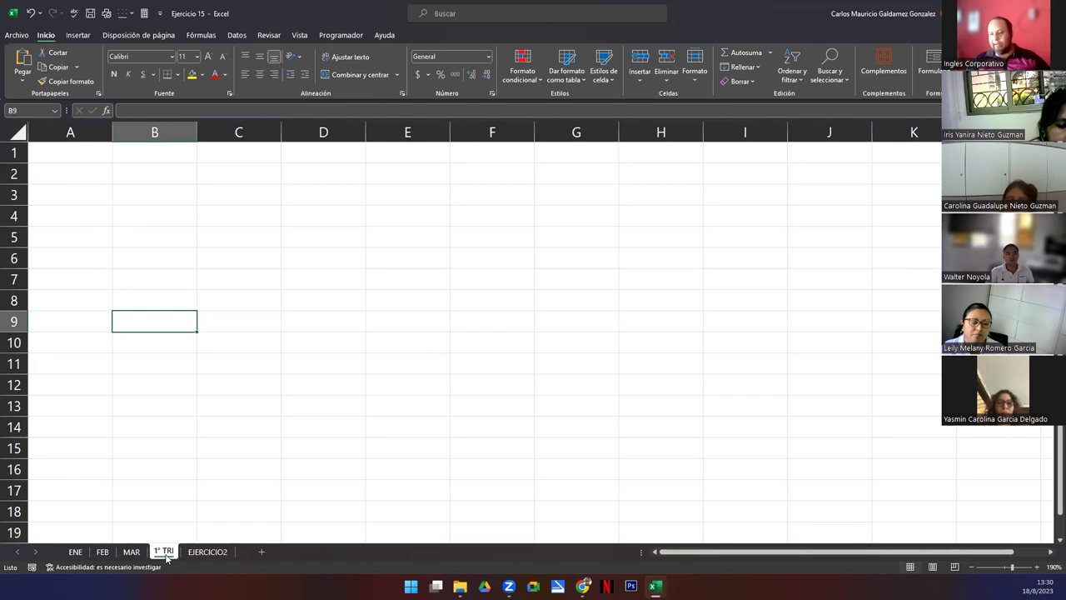
- On the ENE sheet, add the countries Brasil, Costa Rica and Panama below Venezuela in A12:A14
{"action": "left_click", "coordinate": [75, 552]}
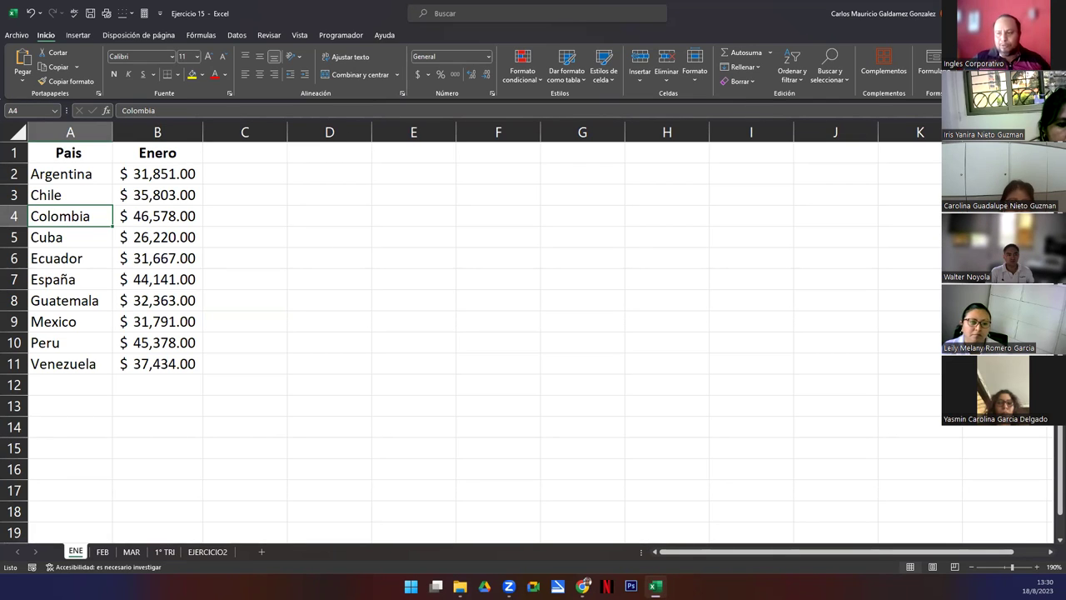
{"action": "left_click", "coordinate": [59, 386]}
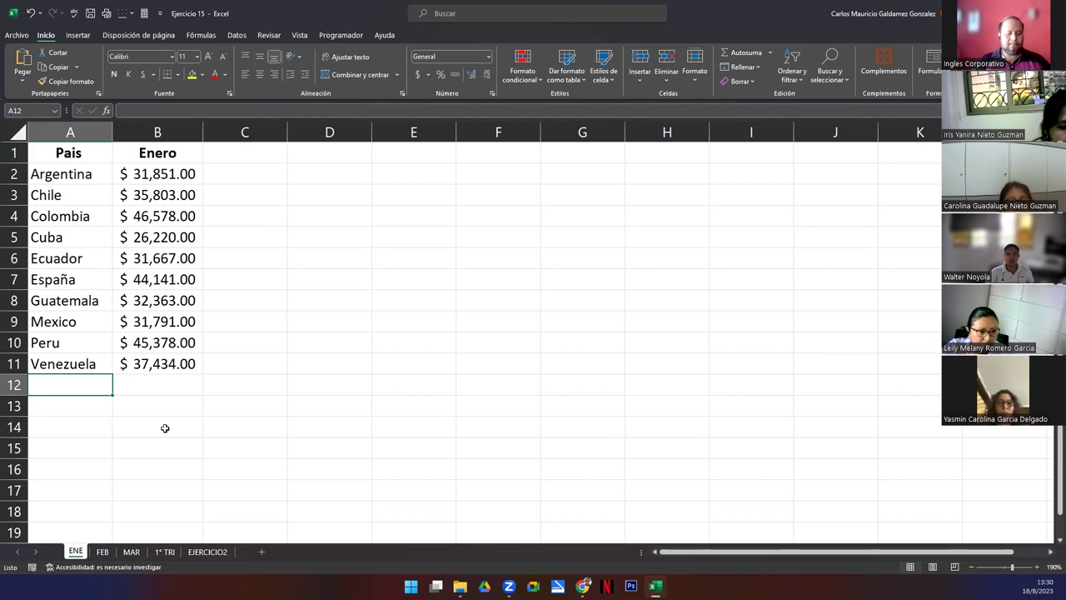
{"action": "type", "text": "Brasil"}
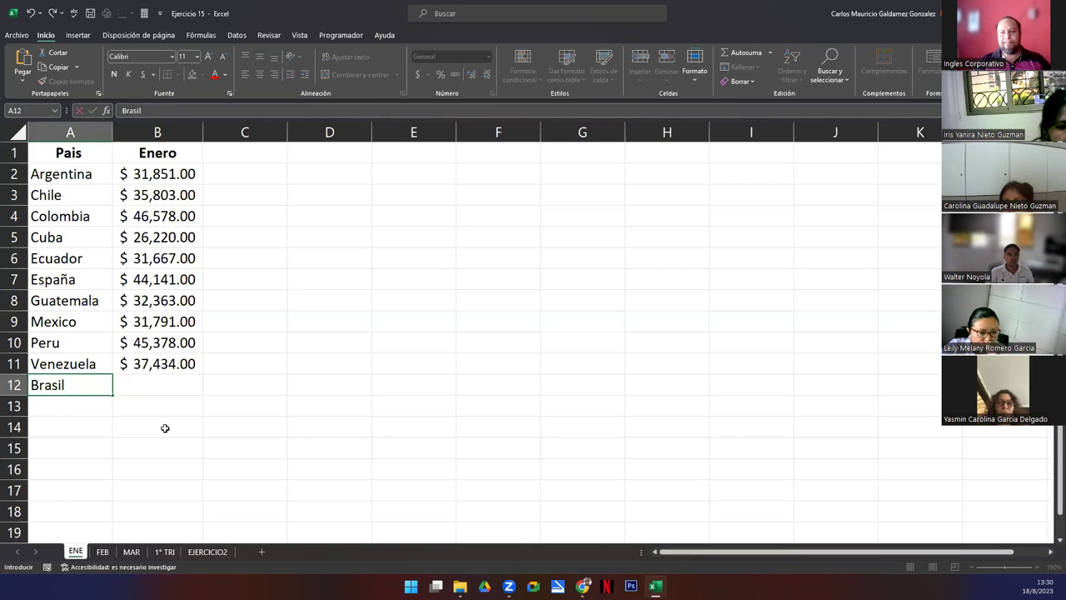
{"action": "key", "text": "Return"}
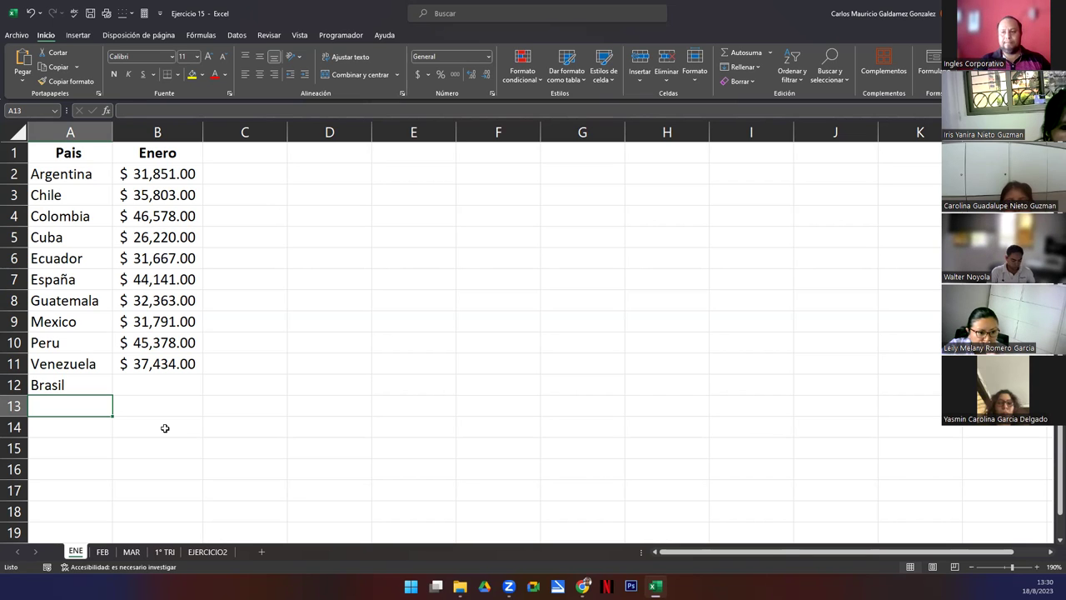
{"action": "type", "text": "Costa Rica"}
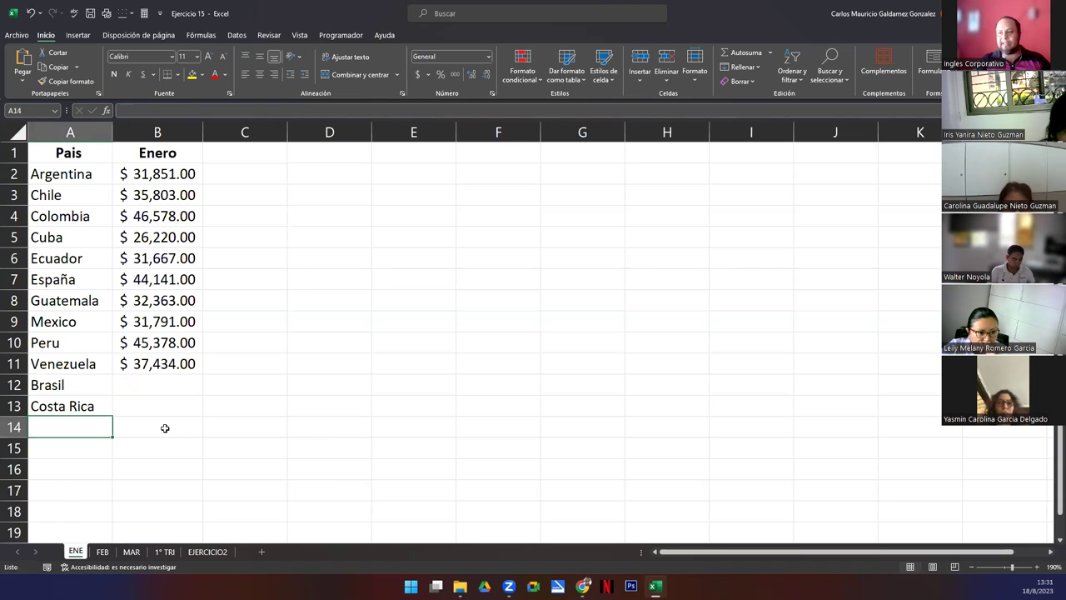
{"action": "key", "text": "Return"}
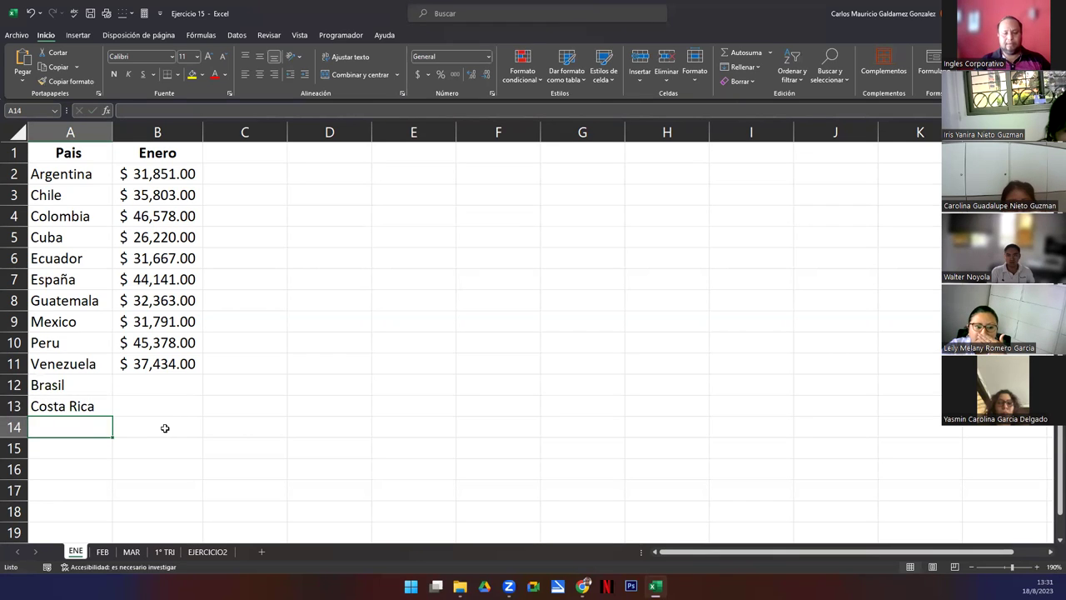
{"action": "type", "text": "Panama"}
{"action": "key", "text": "Return"}
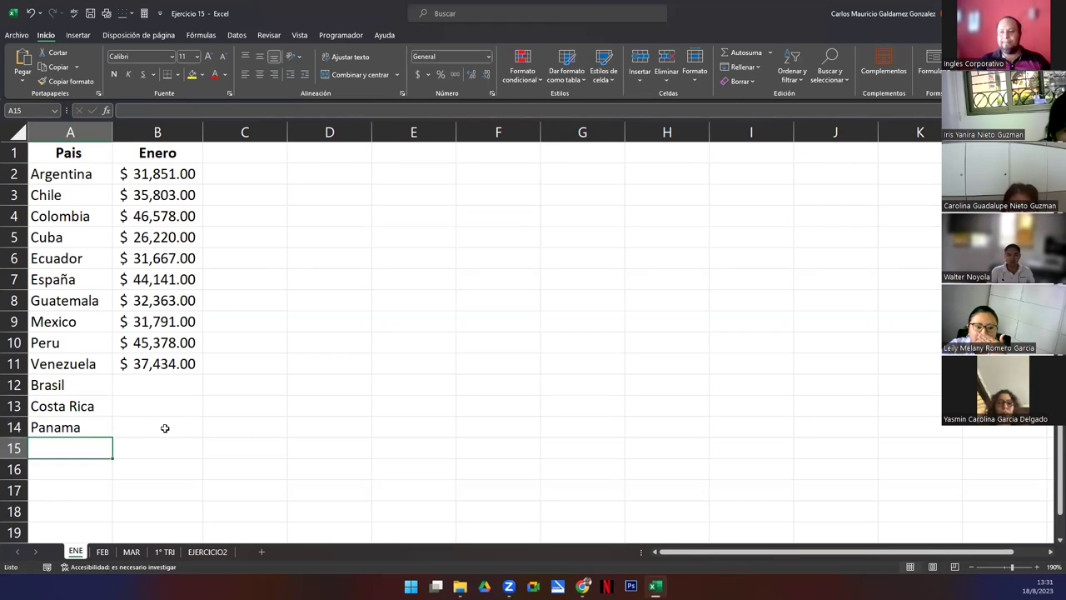
- Add Alemania and Canada to the ENE country list in A15 and A16
{"action": "type", "text": "Alemania"}
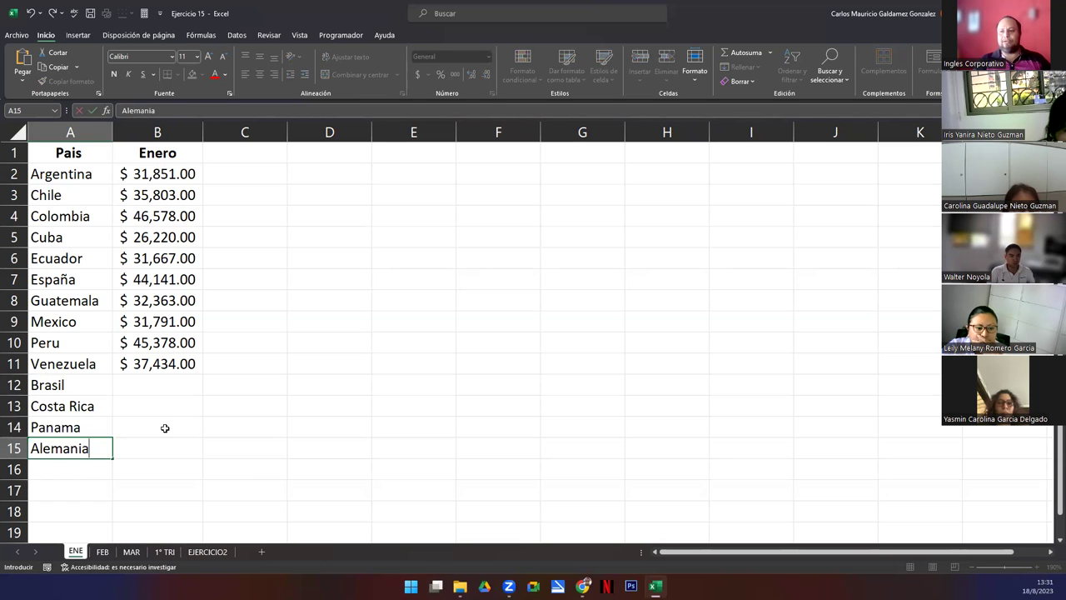
{"action": "key", "text": "Return"}
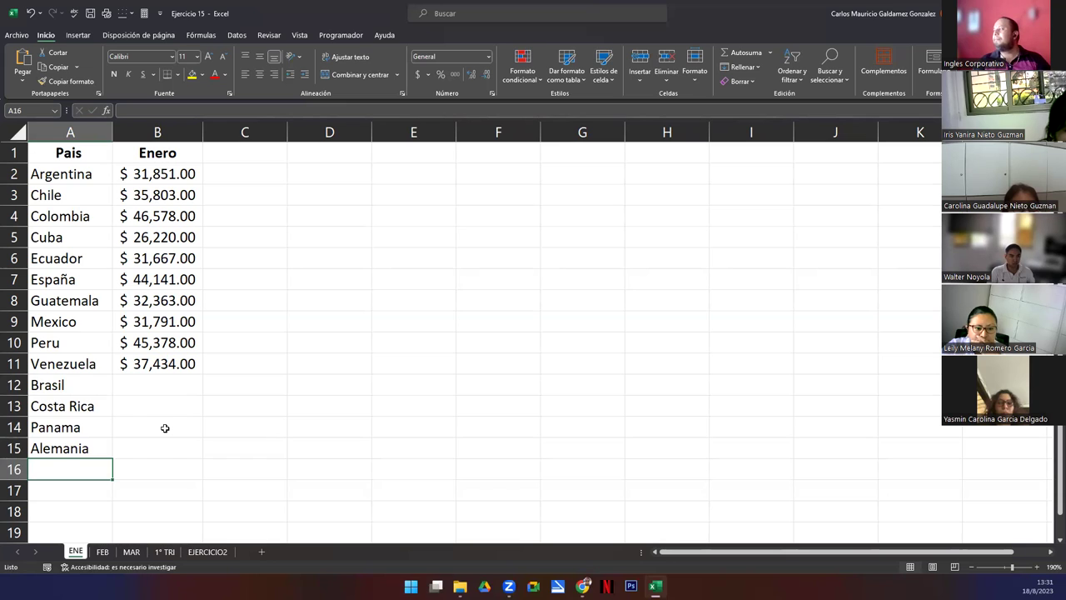
{"action": "type", "text": "C"}
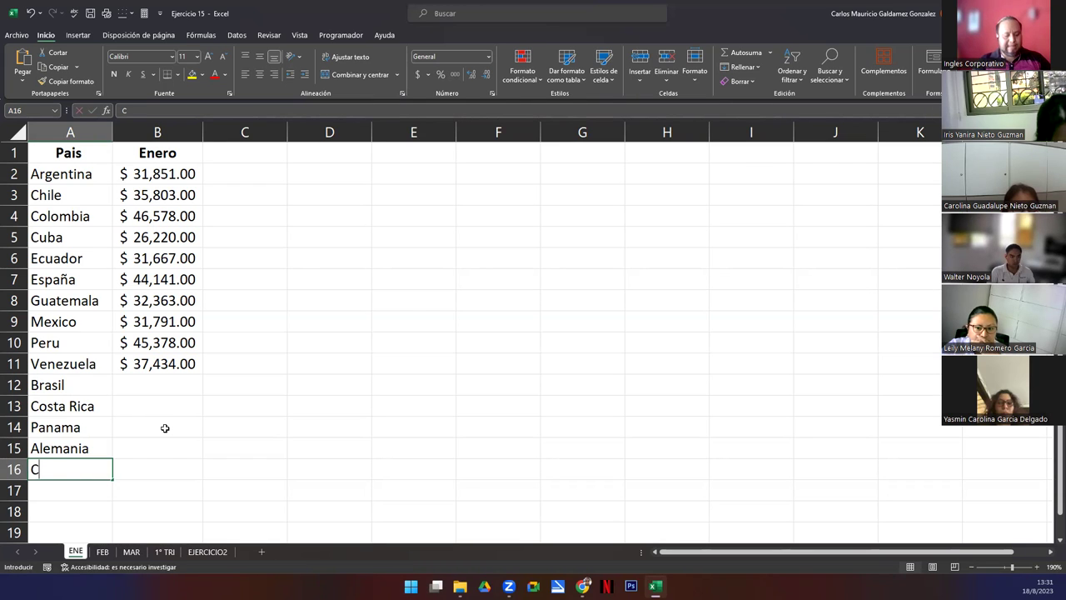
{"action": "type", "text": "anada"}
{"action": "key", "text": "BackSpace"}
{"action": "key", "text": "BackSpace"}
{"action": "type", "text": "ada"}
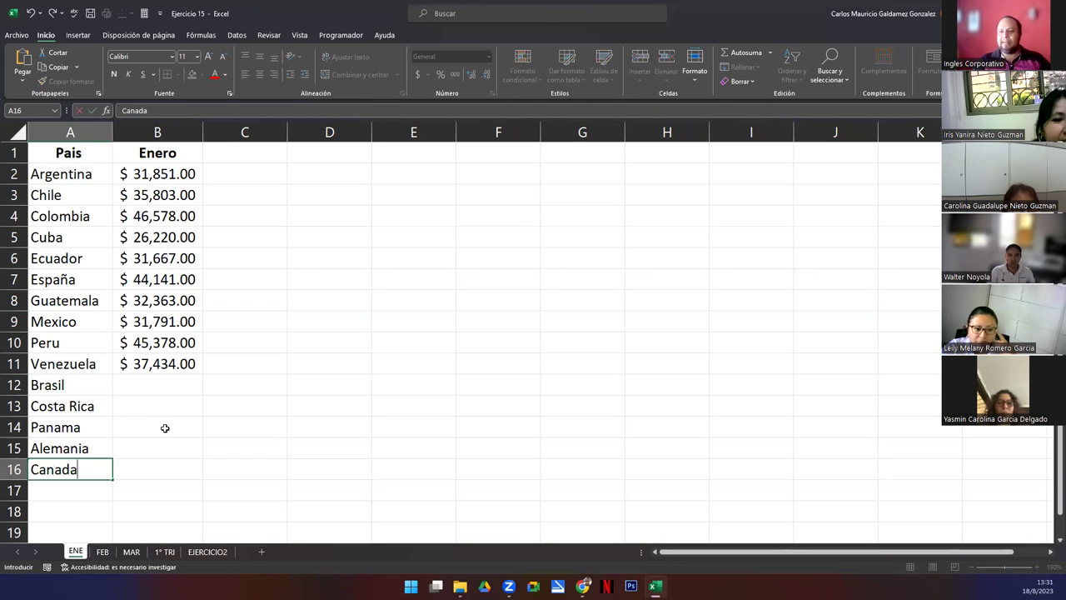
{"action": "key", "text": "Right"}
- Enter the January amounts 40700 for Brasil in B12 and 31148 for Costa Rica in B13
{"action": "key", "text": "Up"}
{"action": "key", "text": "Right"}
{"action": "key", "text": "Up"}
{"action": "key", "text": "Up"}
{"action": "key", "text": "Left"}
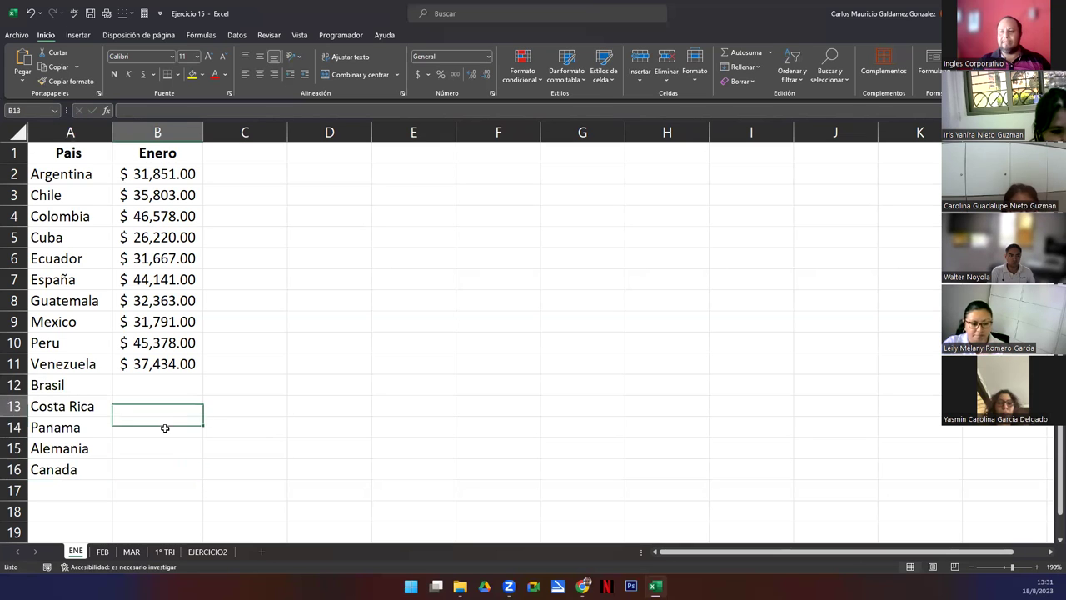
{"action": "key", "text": "Up"}
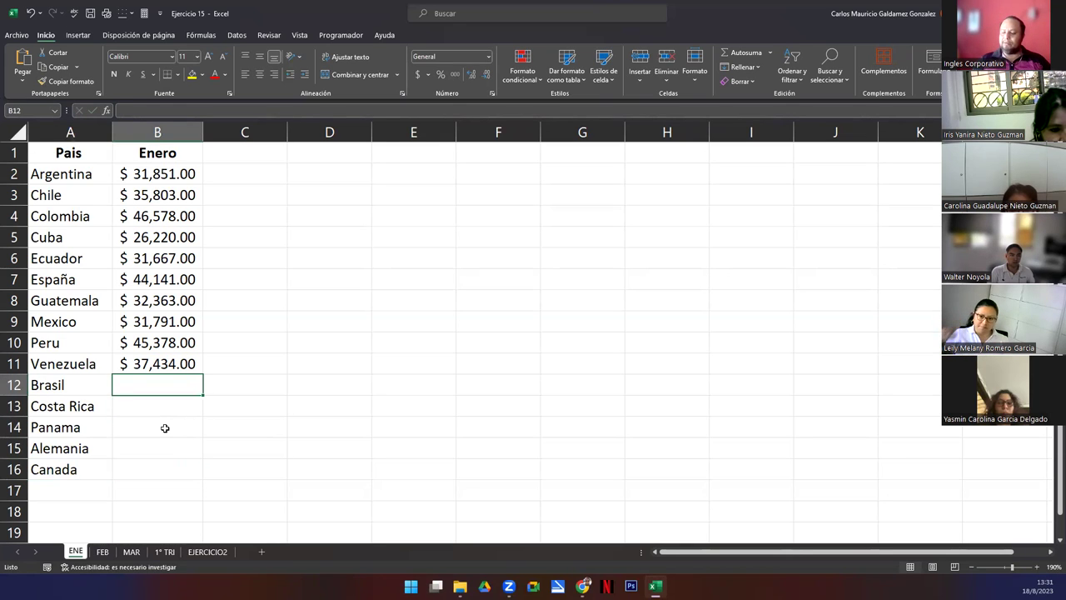
{"action": "type", "text": "40"}
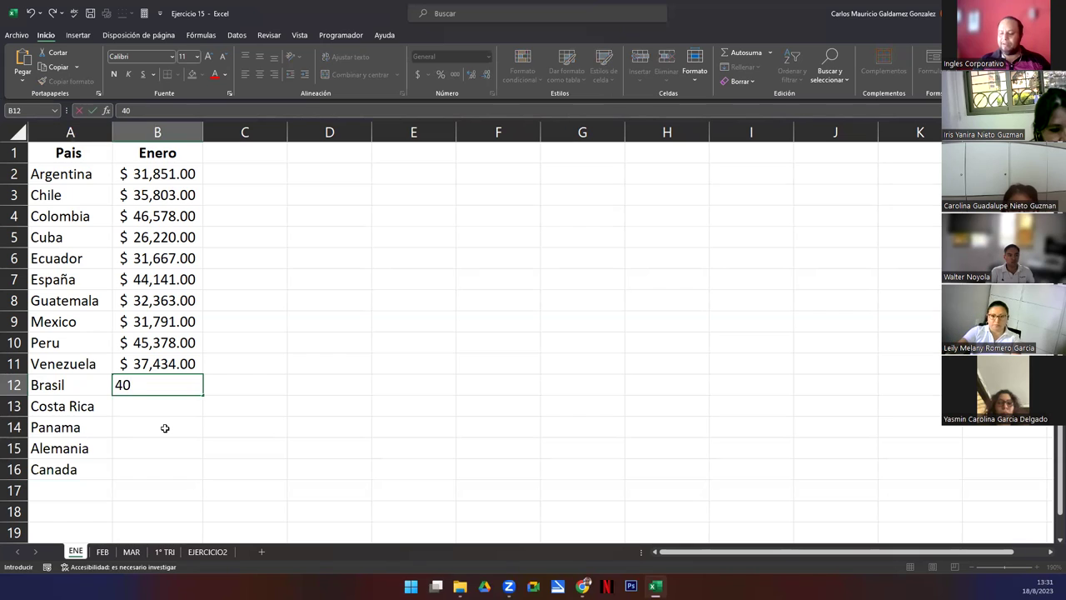
{"action": "type", "text": "700"}
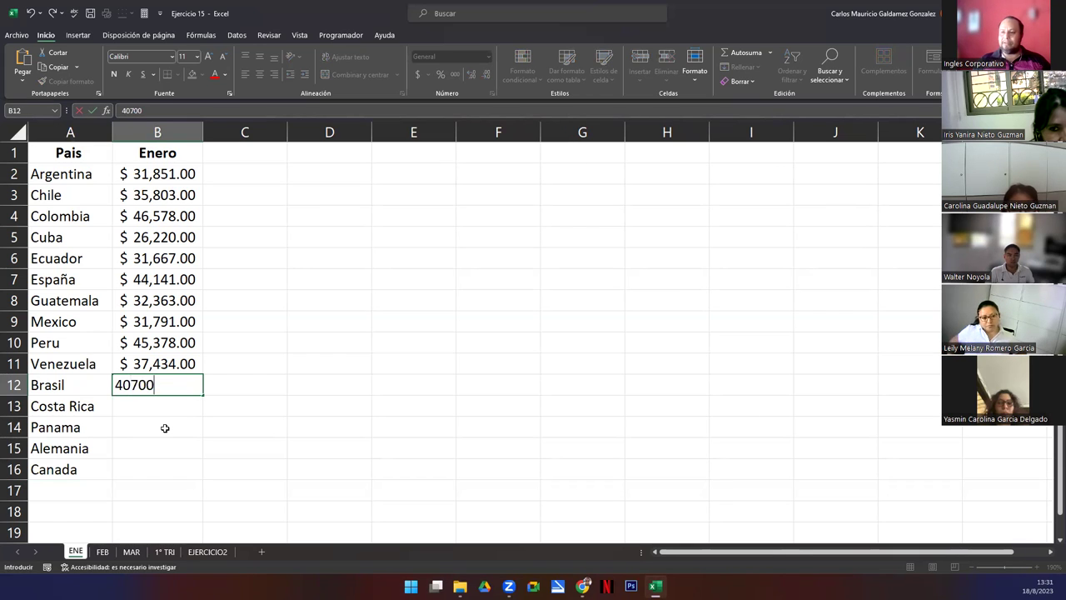
{"action": "key", "text": "Return"}
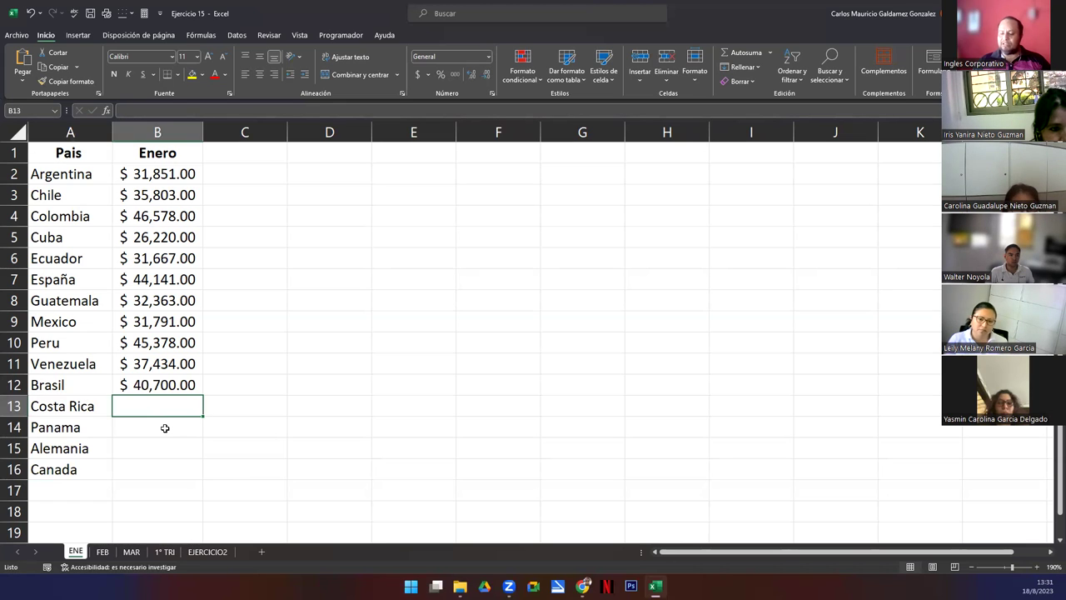
{"action": "type", "text": "31"}
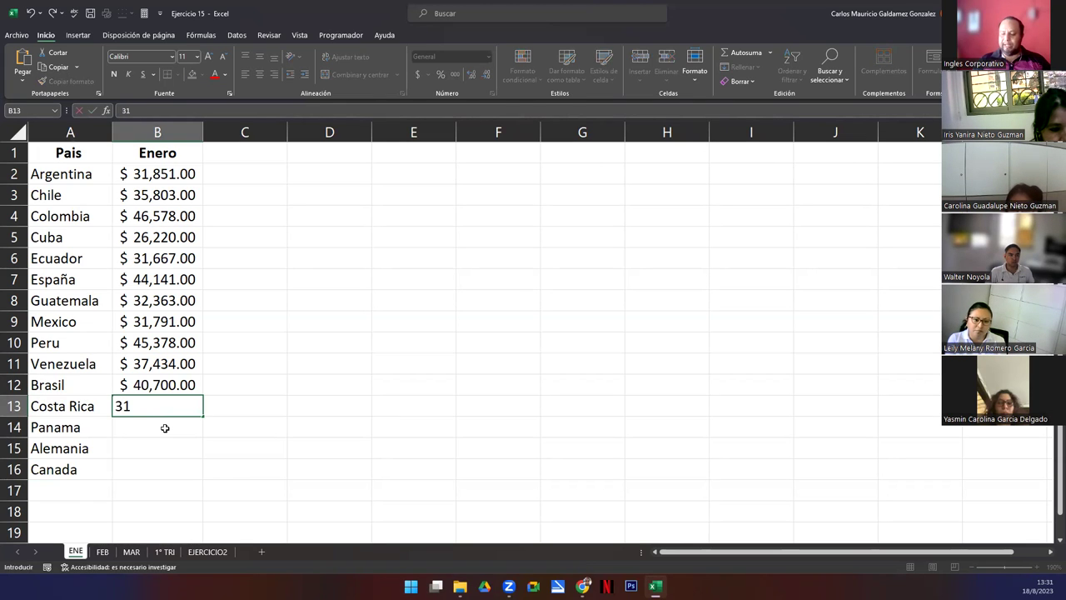
{"action": "type", "text": ",148"}
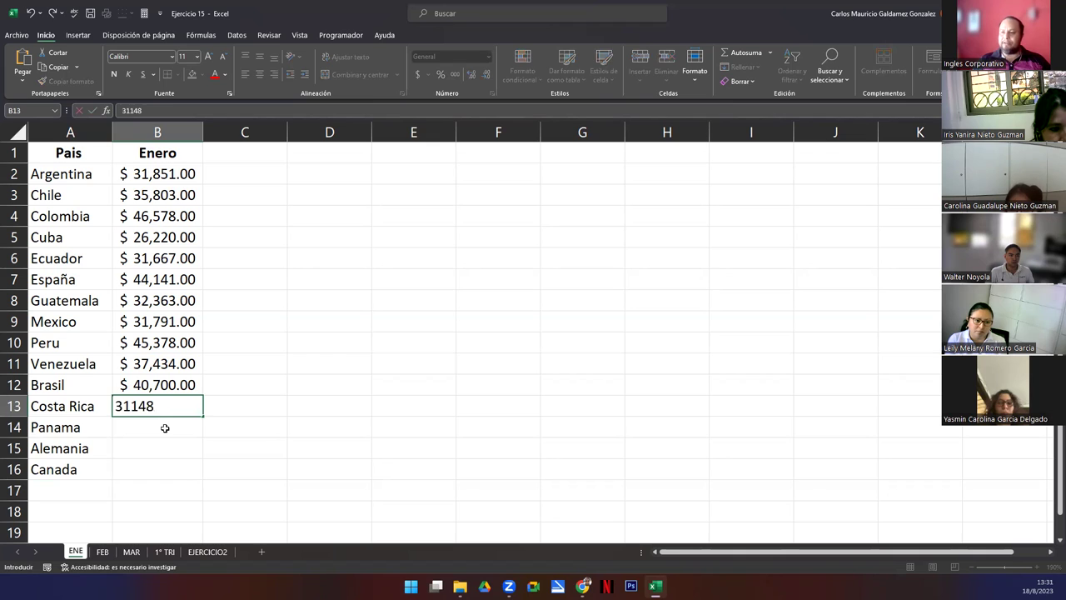
{"action": "key", "text": "Return"}
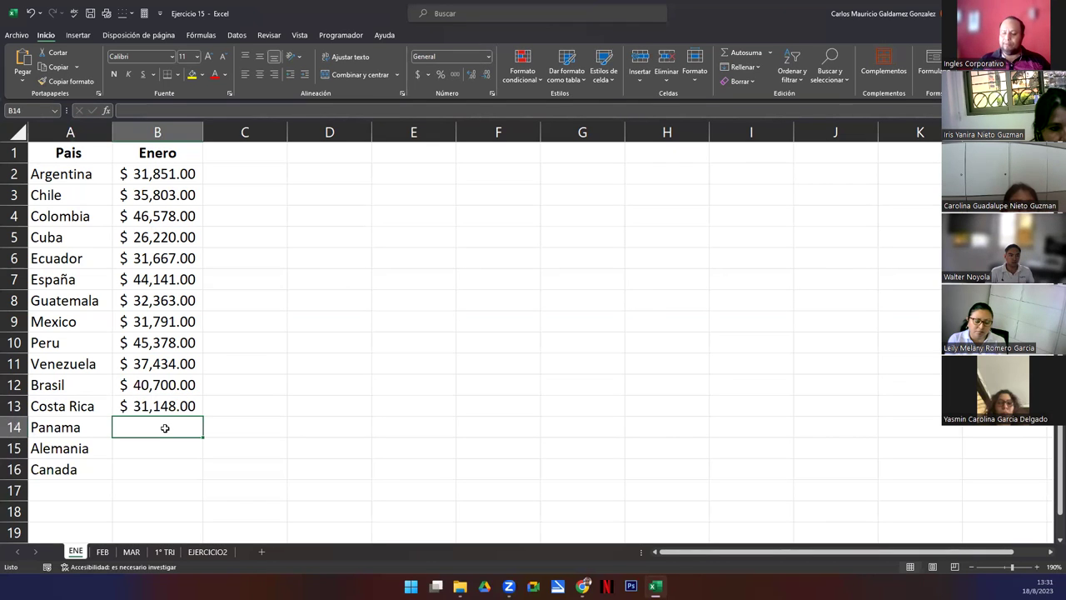
- Enter the January amounts 36000 for Panama, 48000 for Alemania and 48124 for Canada in B14:B16
{"action": "type", "text": "36"}
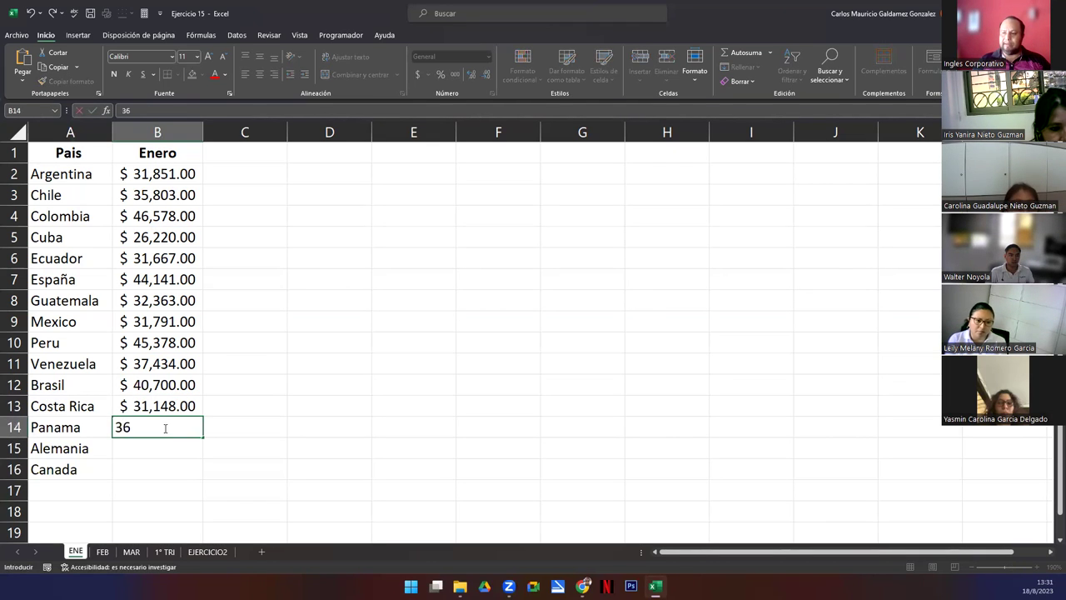
{"action": "type", "text": ",00000"}
{"action": "key", "text": "Return"}
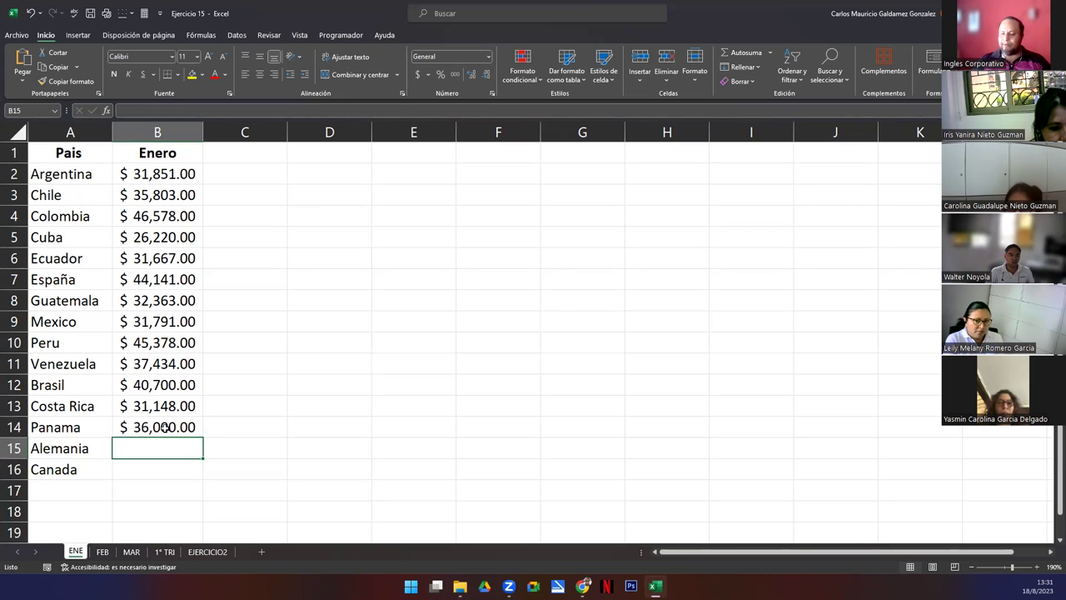
{"action": "type", "text": "48000"}
{"action": "key", "text": "Return"}
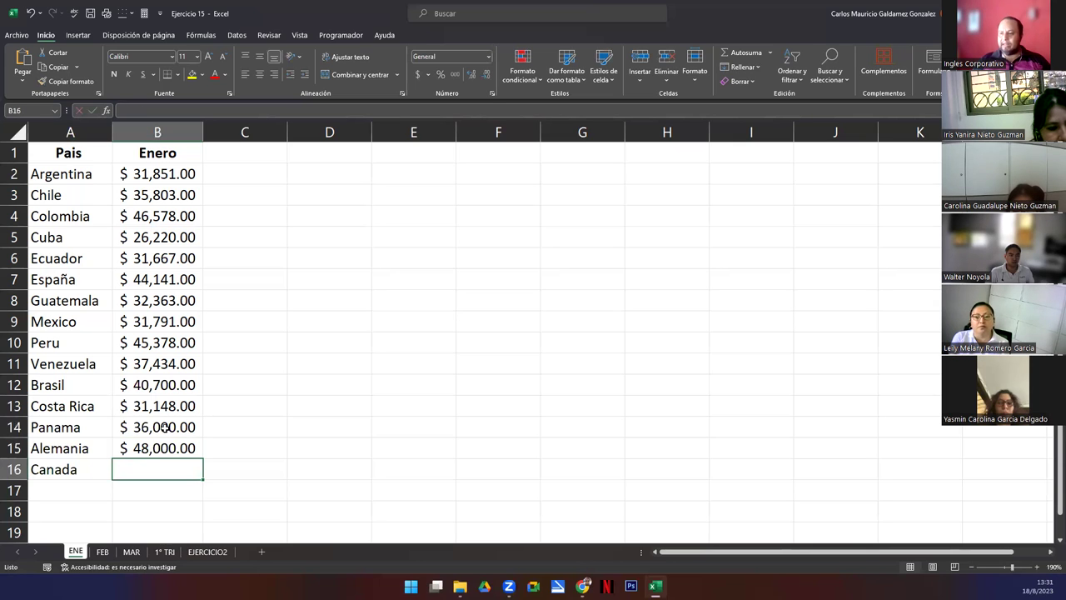
{"action": "type", "text": "4"}
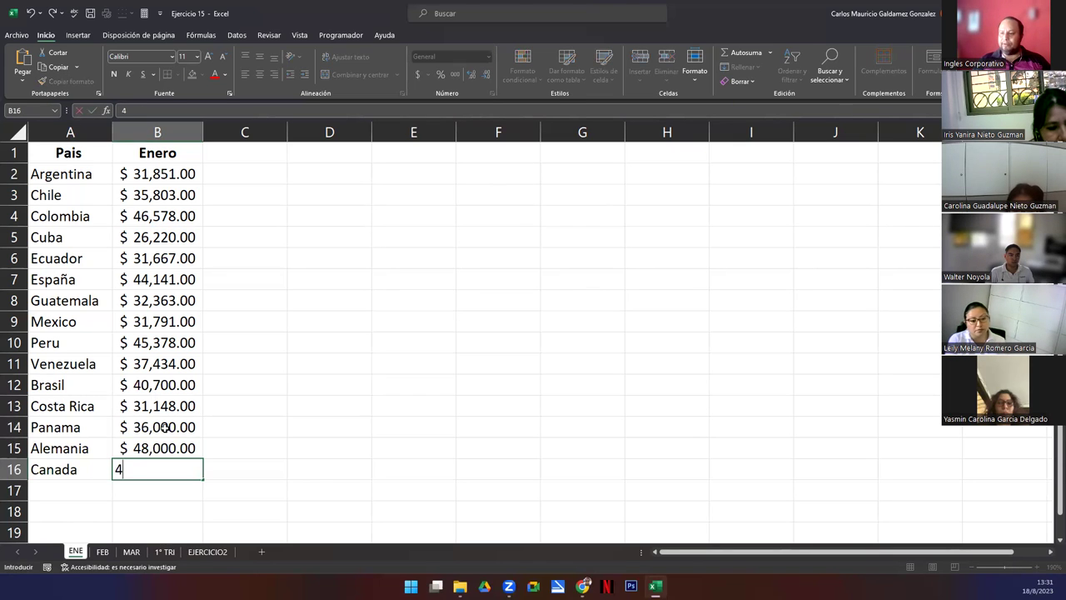
{"action": "type", "text": "8,124"}
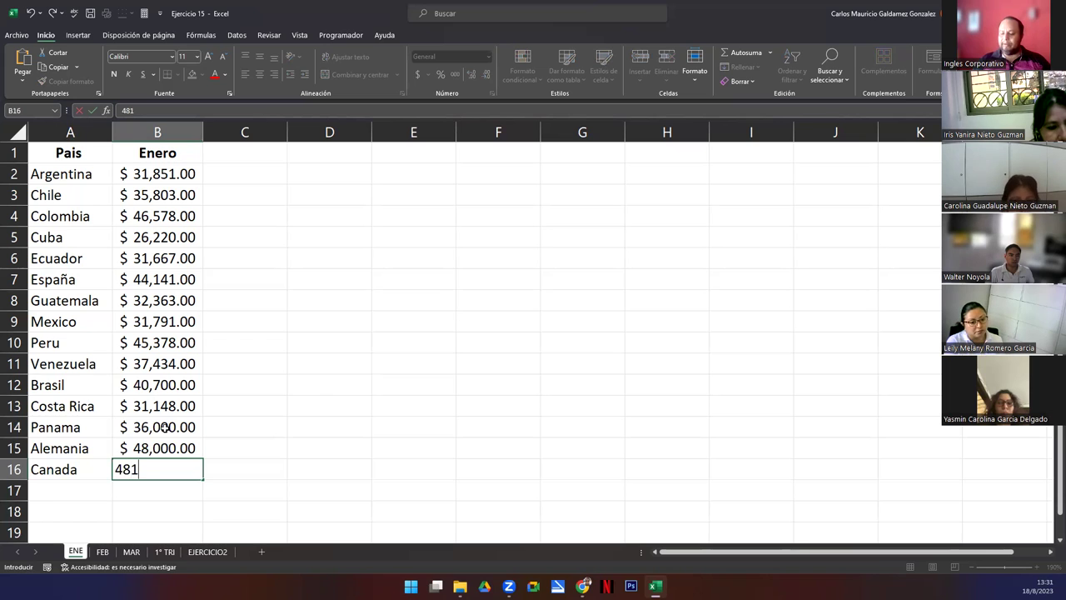
{"action": "key", "text": "Return"}
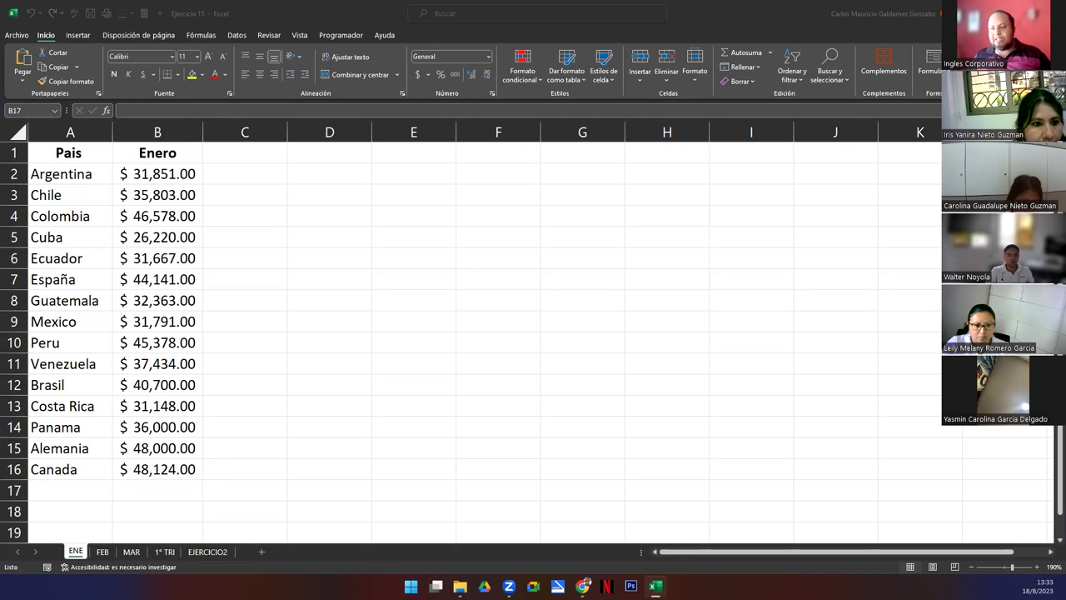
- On the FEB sheet, add the countries Alemania, Canada and Italia below Venezuela in A12:A14
{"action": "left_click", "coordinate": [103, 554]}
{"action": "left_click", "coordinate": [103, 553]}
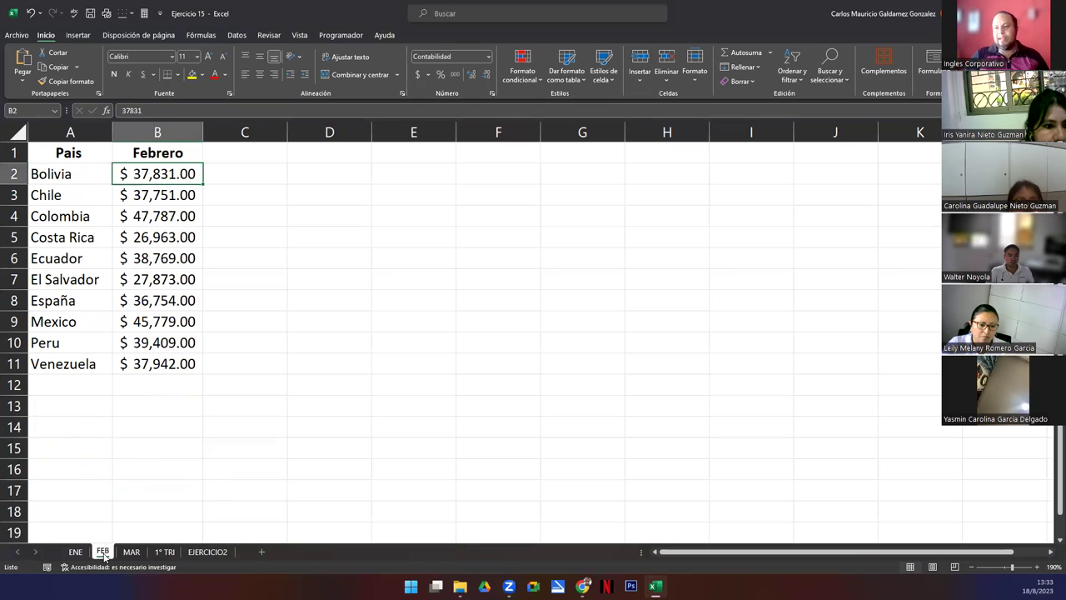
{"action": "left_click", "coordinate": [59, 387]}
{"action": "type", "text": "Alemania"}
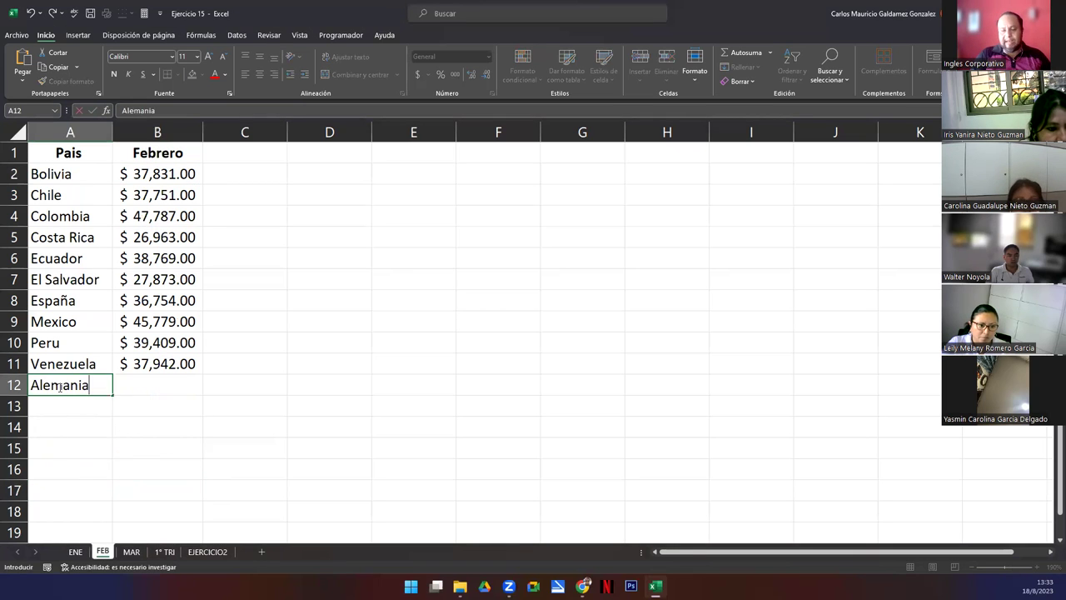
{"action": "key", "text": "Return"}
{"action": "type", "text": "Canada"}
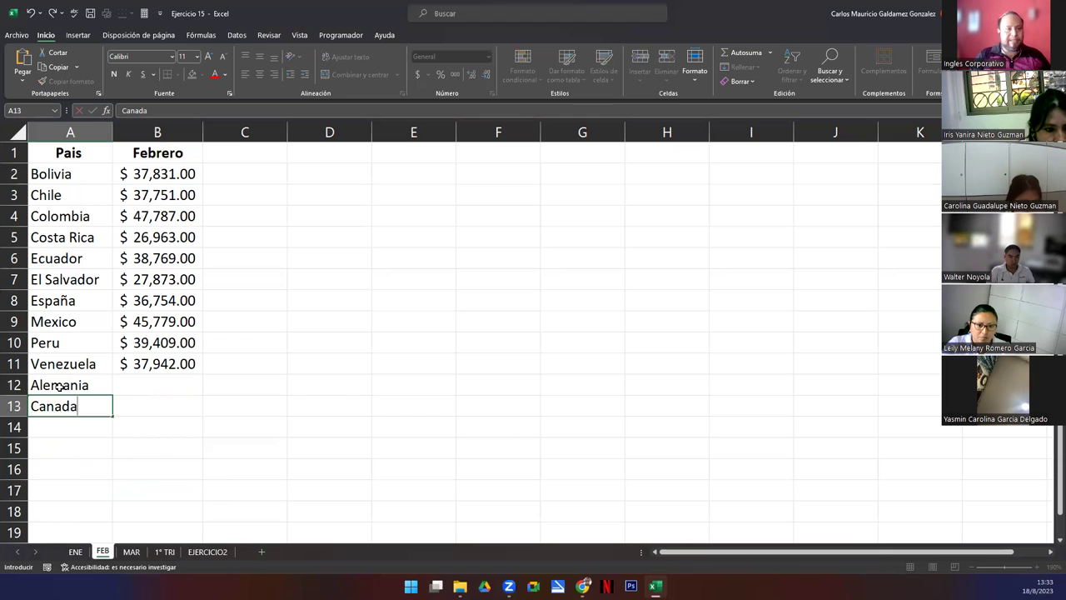
{"action": "key", "text": "Return"}
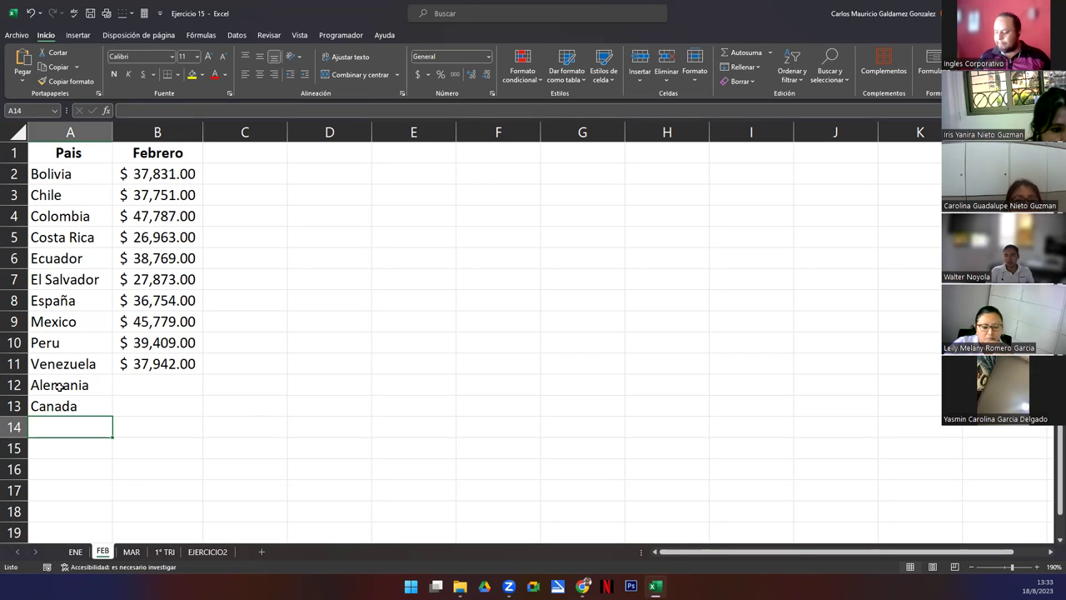
{"action": "type", "text": "Italia"}
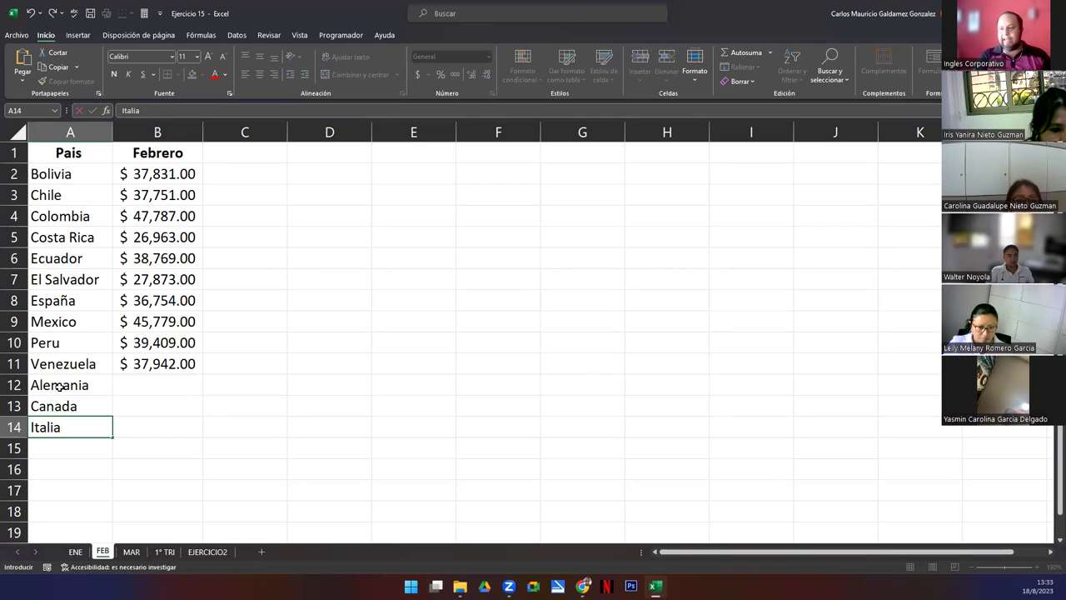
{"action": "key", "text": "Return"}
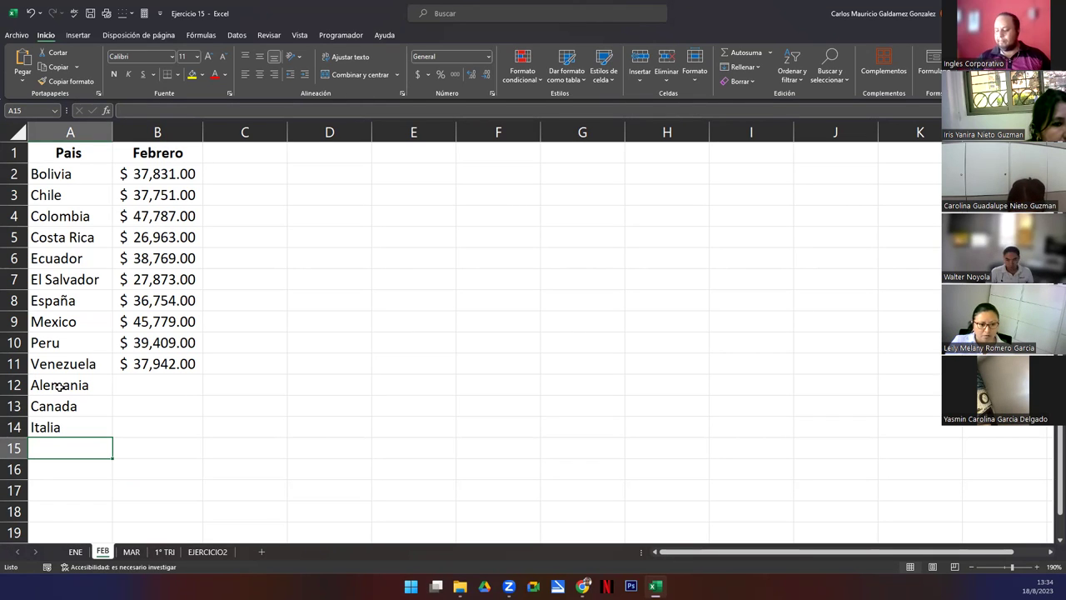
- Add Rusia and Estados Unidos to the FEB country list in A15 and A16
{"action": "type", "text": "Rusia"}
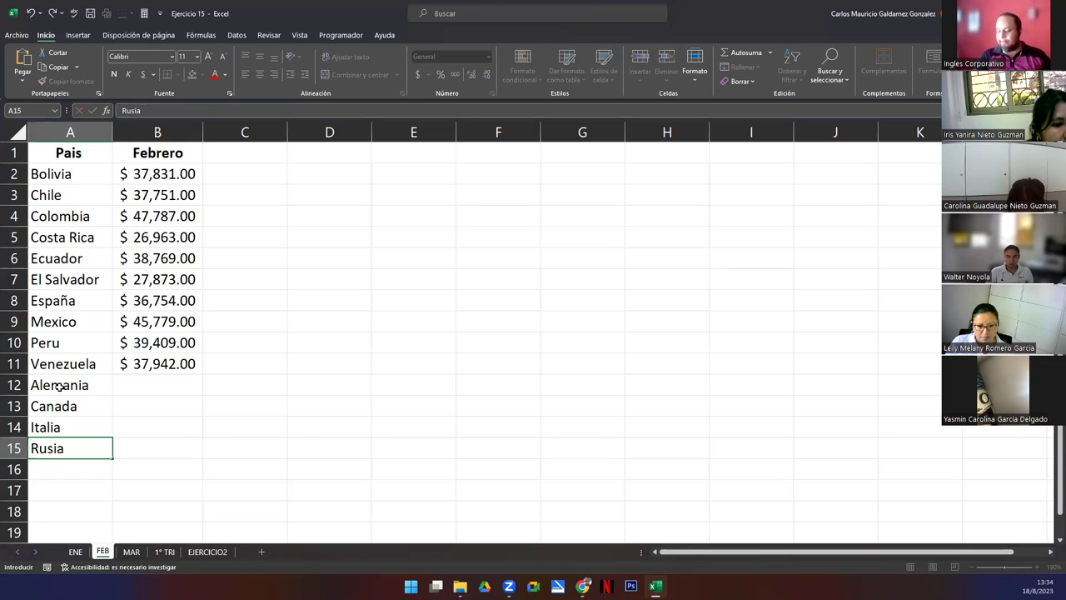
{"action": "key", "text": "Return"}
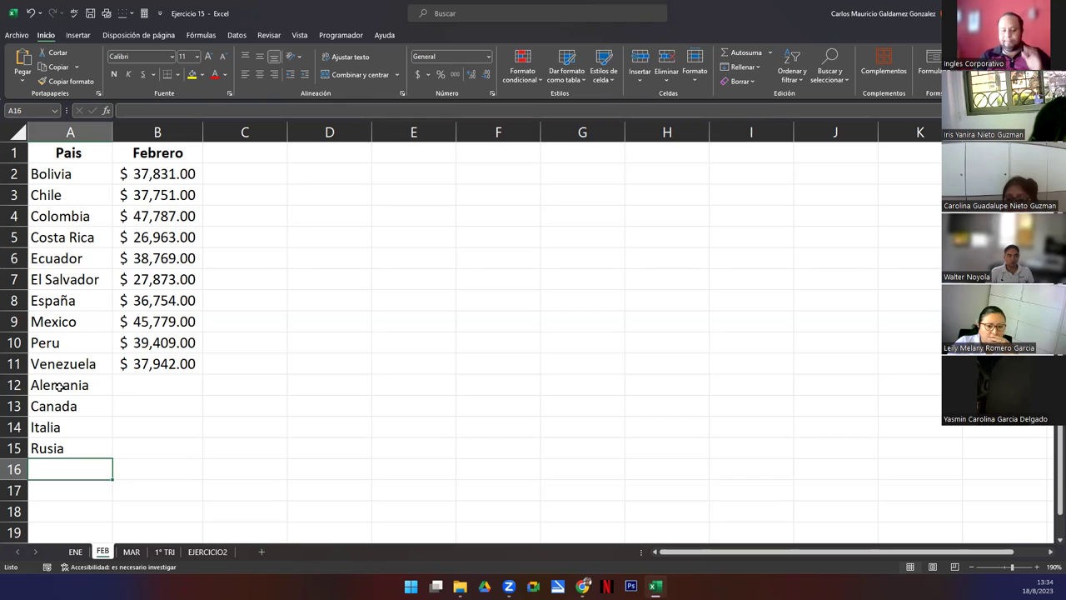
{"action": "type", "text": "Estados Unidos"}
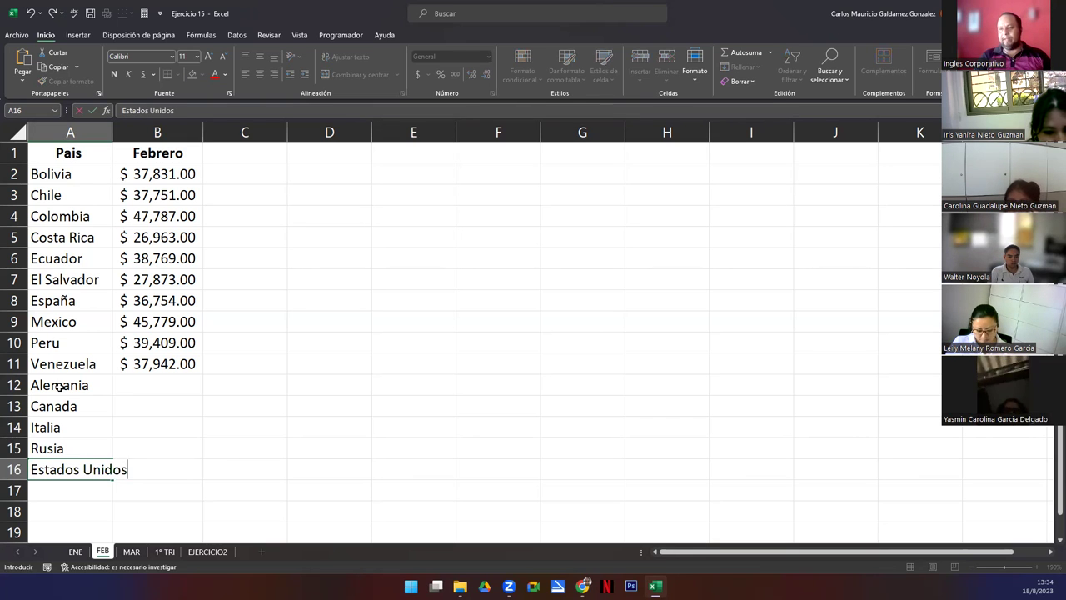
{"action": "key", "text": "Return"}
{"action": "key", "text": "Up"}
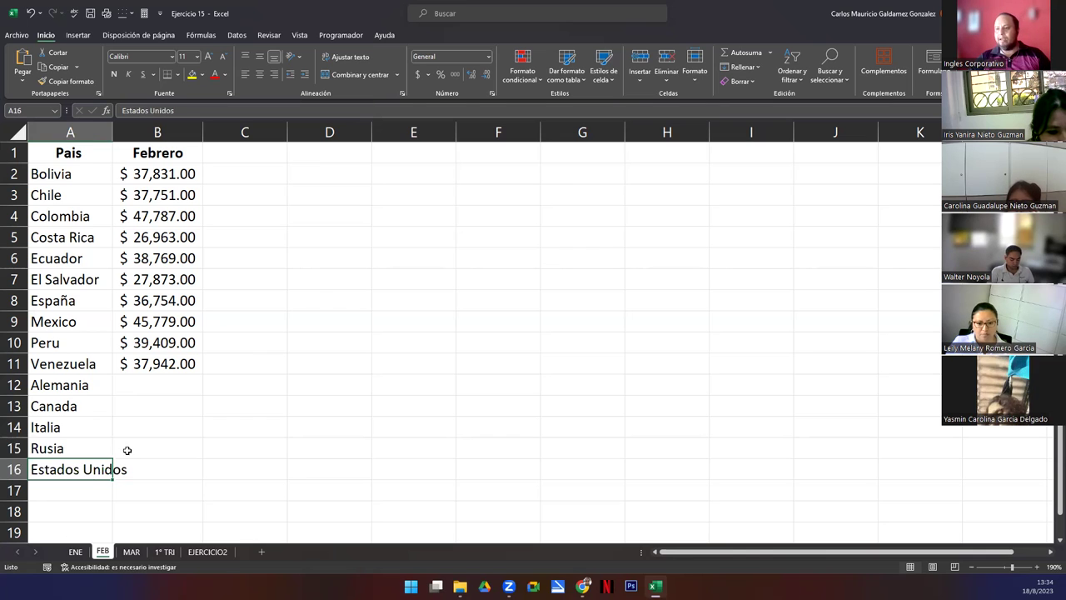
- Enter the February amounts 37000 for Alemania in B12 and 39514 for Canada in B13
{"action": "left_click", "coordinate": [147, 383]}
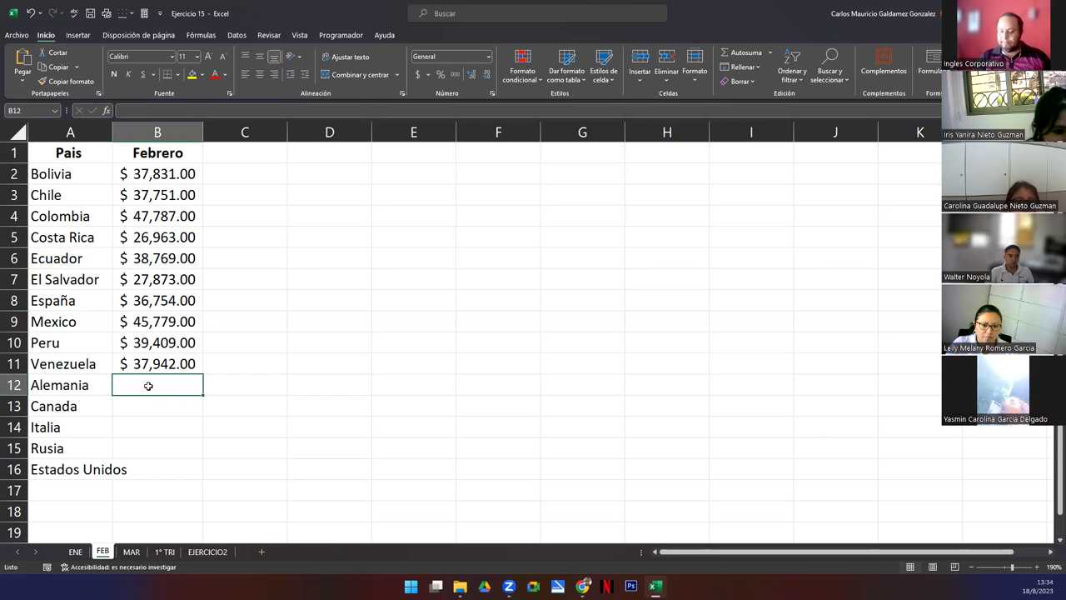
{"action": "type", "text": "3"}
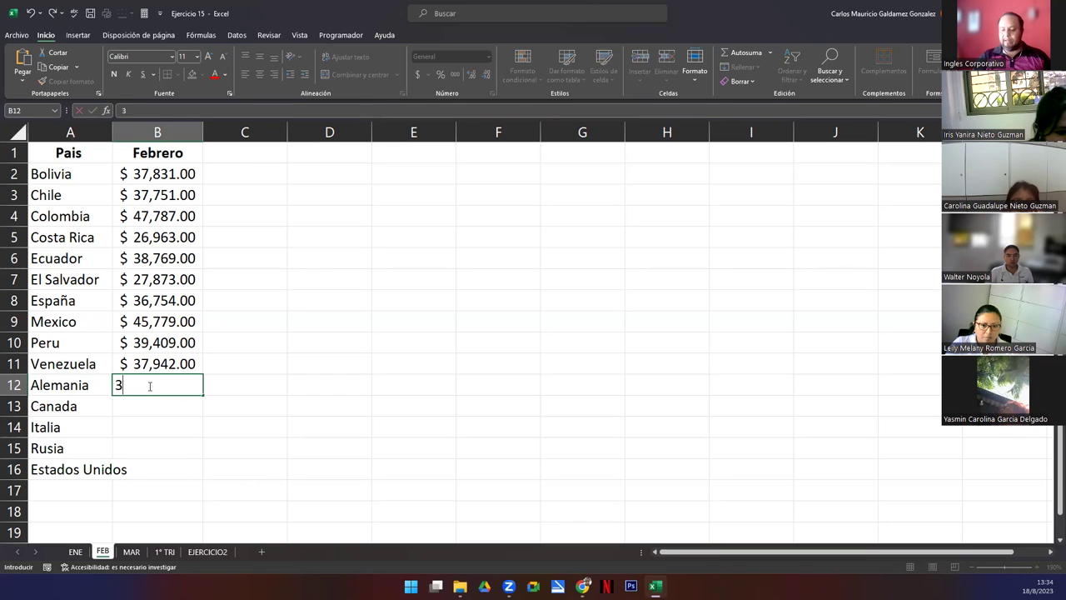
{"action": "type", "text": "7,0000"}
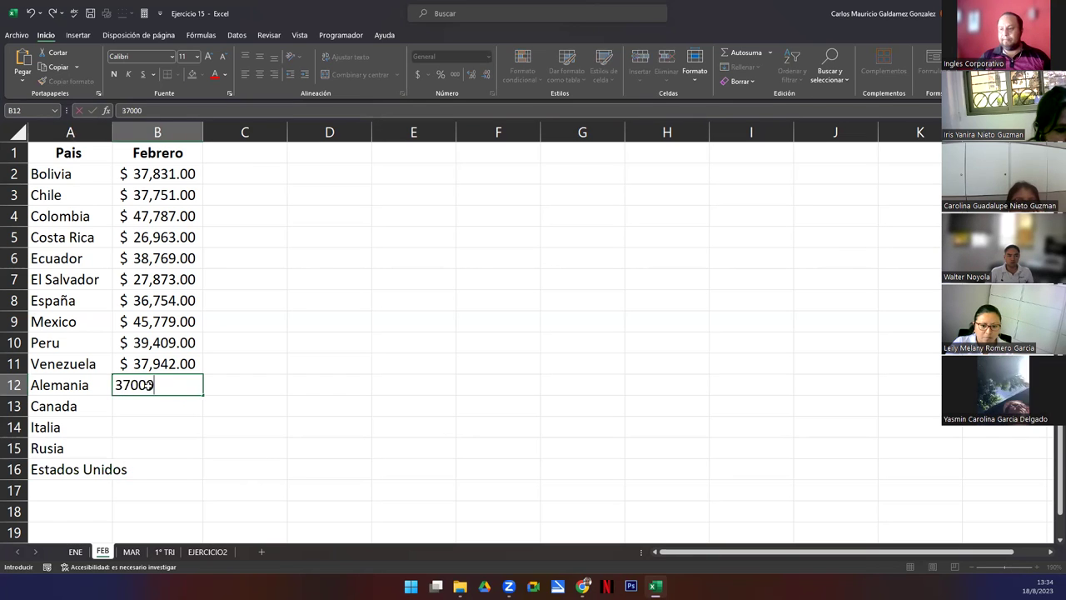
{"action": "key", "text": "Return"}
{"action": "type", "text": "39514"}
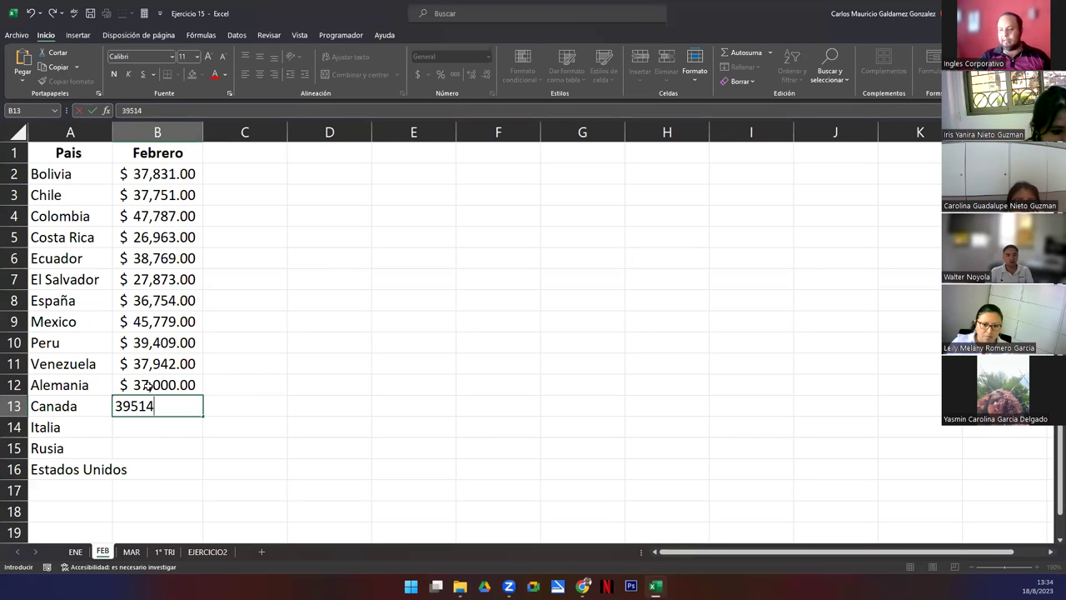
{"action": "key", "text": "Return"}
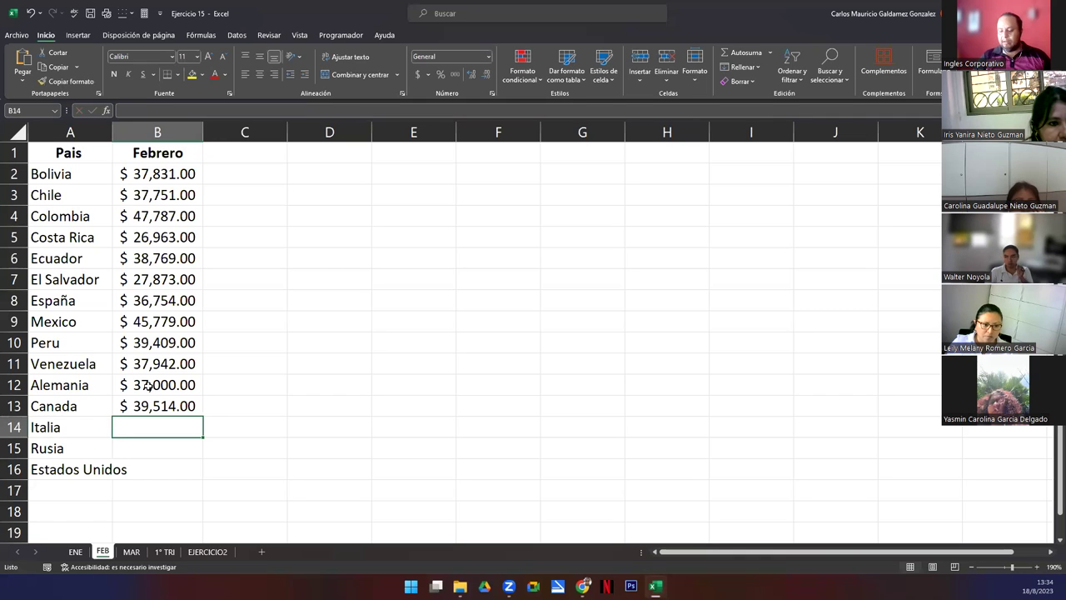
- Enter the February amounts 49050 for Italia in B14 and 51000 for Rusia in B15
{"action": "type", "text": "49,0"}
{"action": "type", "text": "50"}
{"action": "key", "text": "Return"}
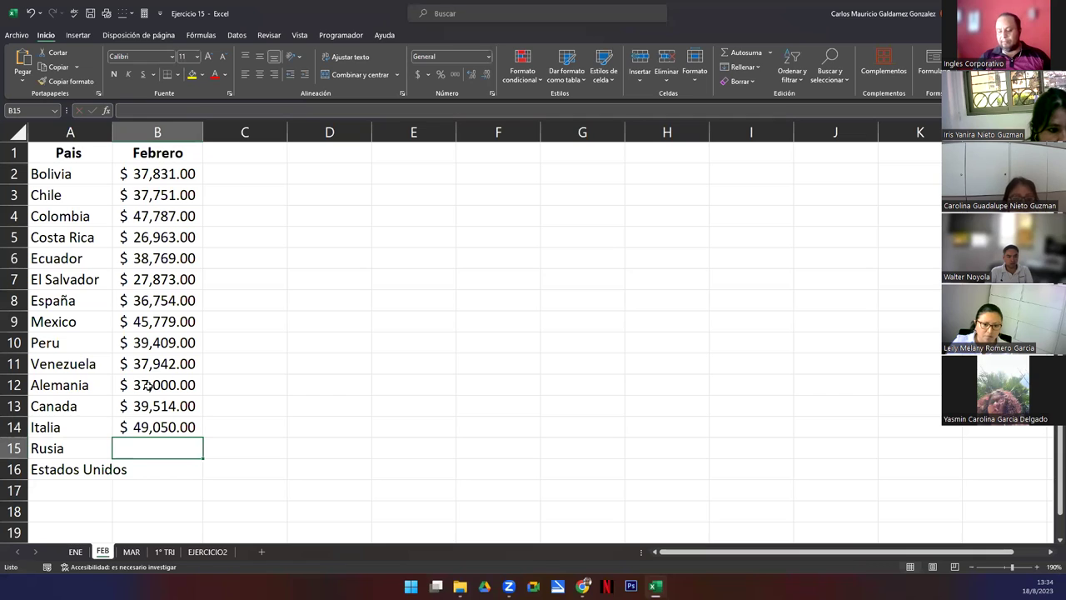
{"action": "type", "text": "51000"}
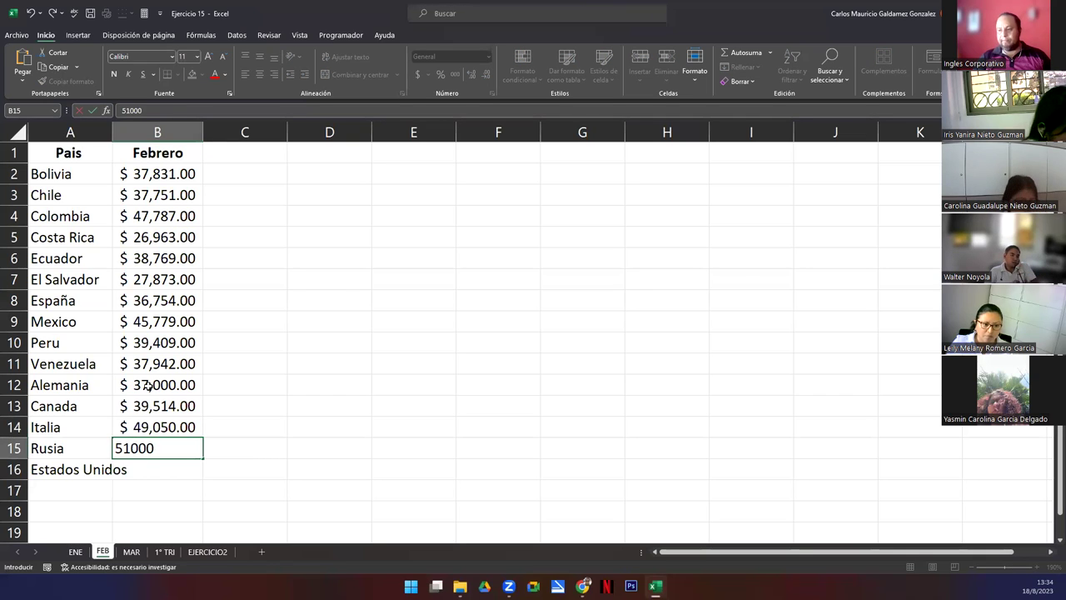
{"action": "key", "text": "Return"}
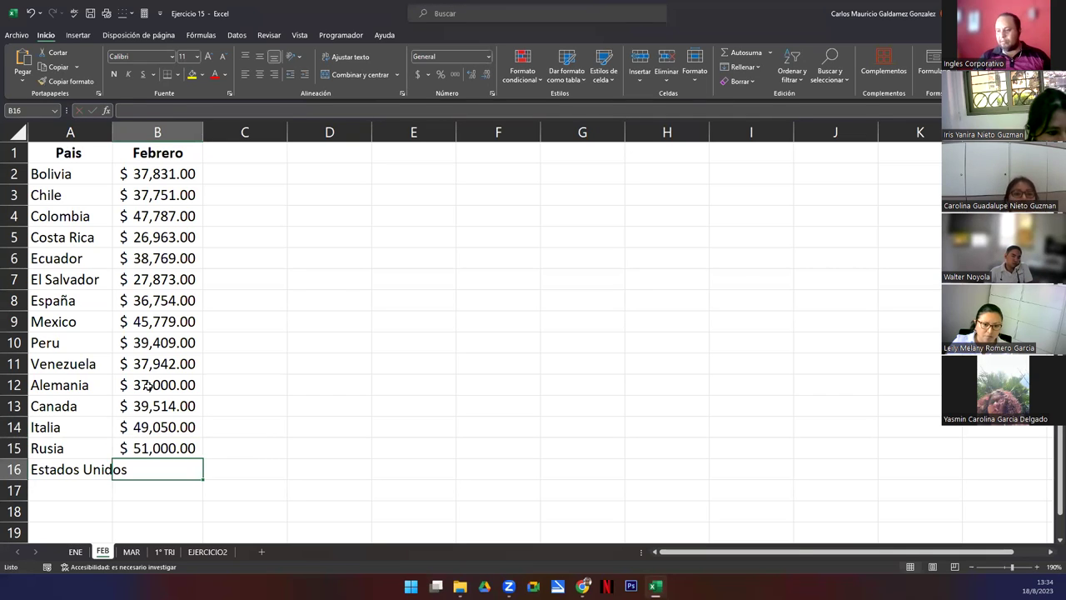
- Enter 60147 for Estados Unidos in B16 and autofit column A, ending with the new rows A12:B16 selected
{"action": "type", "text": "60"}
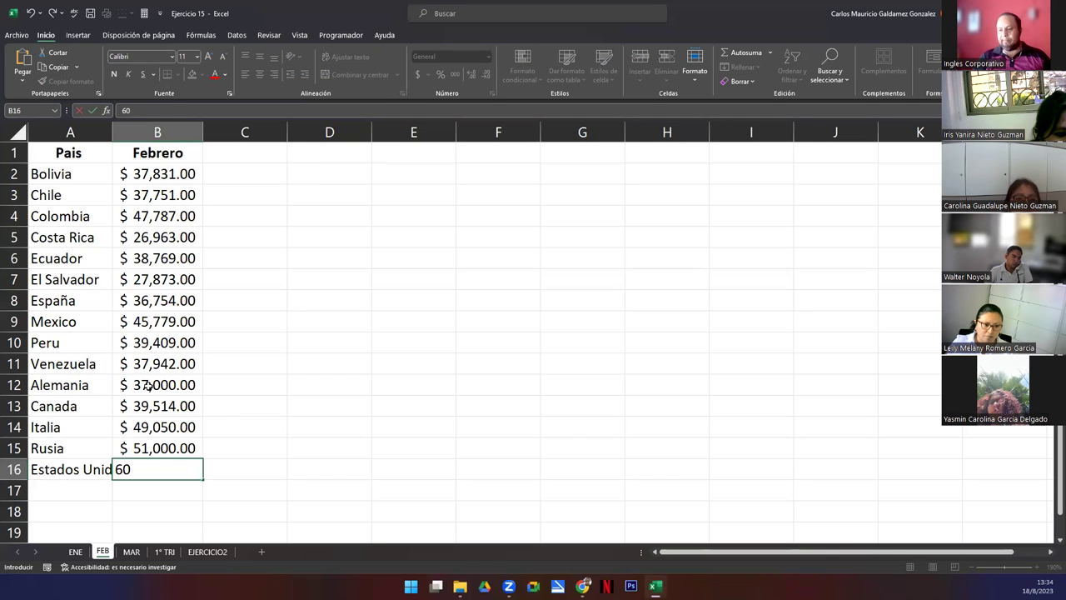
{"action": "type", "text": "147"}
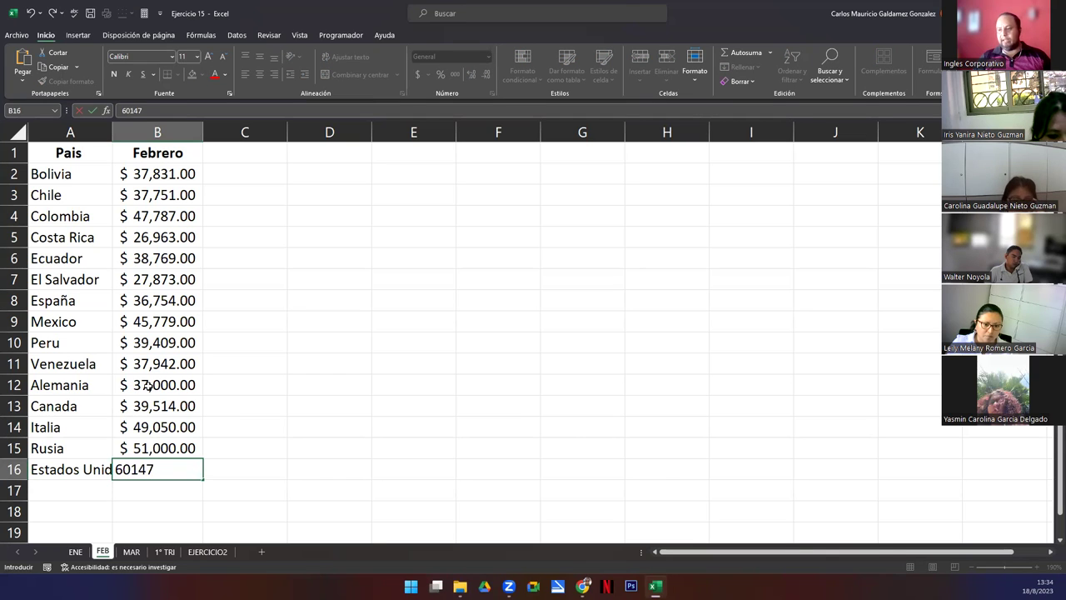
{"action": "key", "text": "Return"}
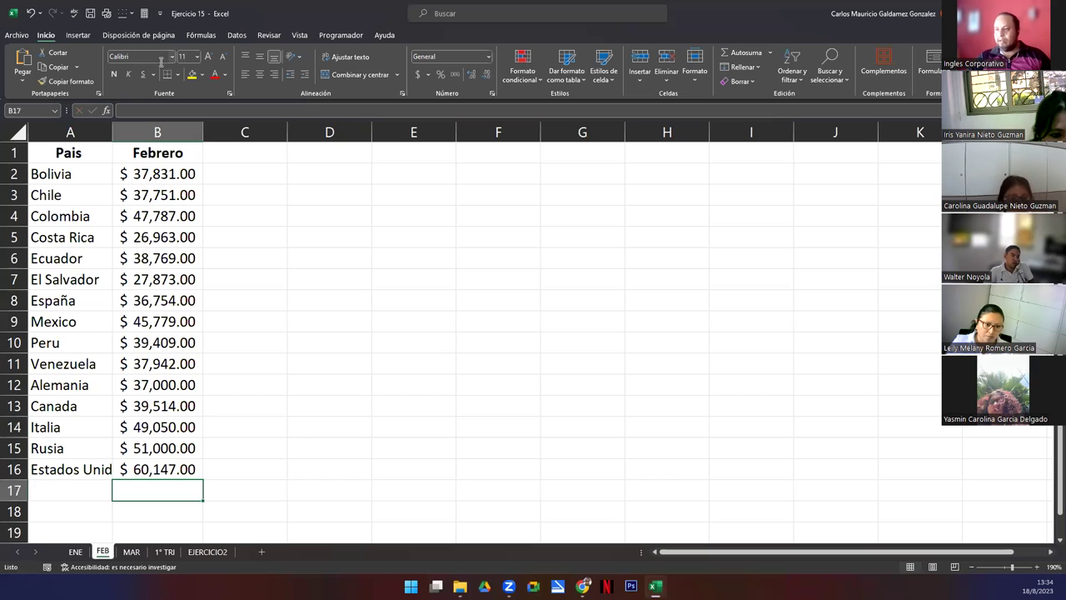
{"action": "double_click", "coordinate": [112, 132]}
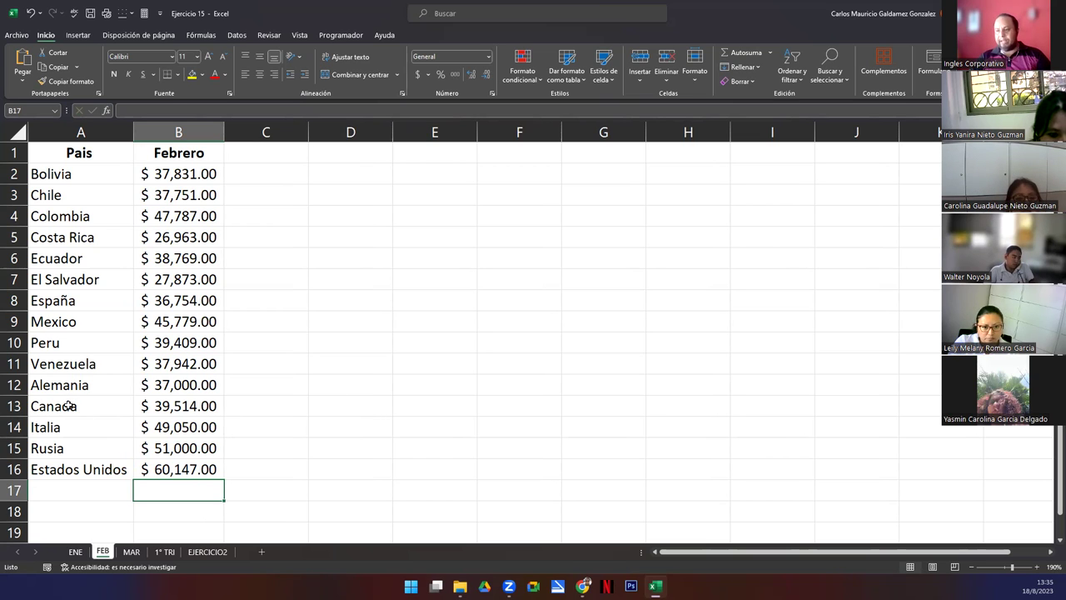
{"action": "left_click_drag", "start_coordinate": [87, 383], "coordinate": [169, 469]}
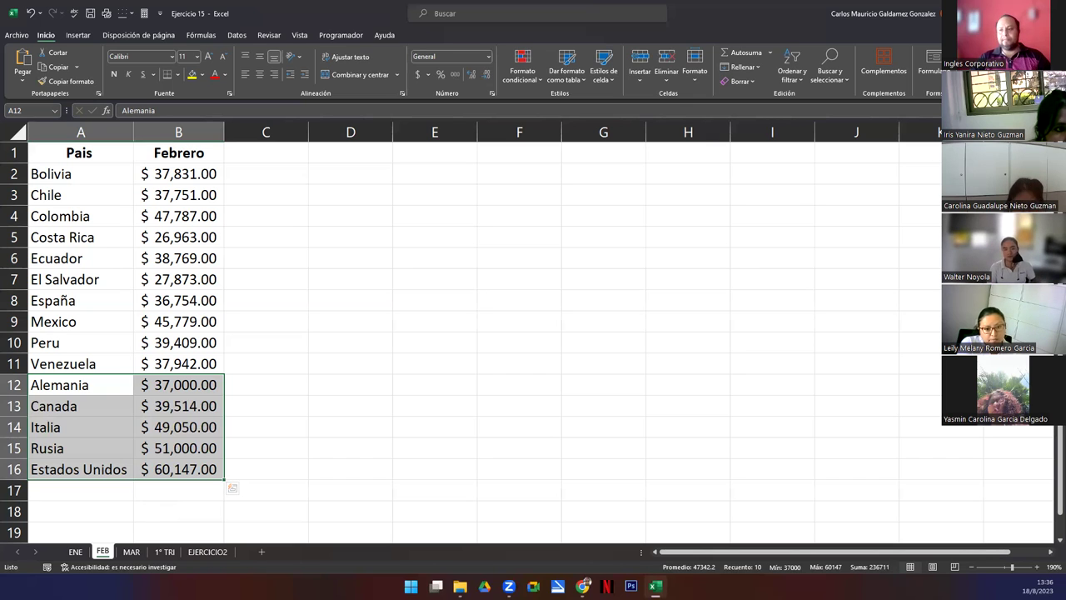
- On the MAR sheet, add the countries Estados Unidos and Canada below Venezuela in A12 and A13
{"action": "left_click", "coordinate": [132, 552]}
{"action": "left_click", "coordinate": [55, 395]}
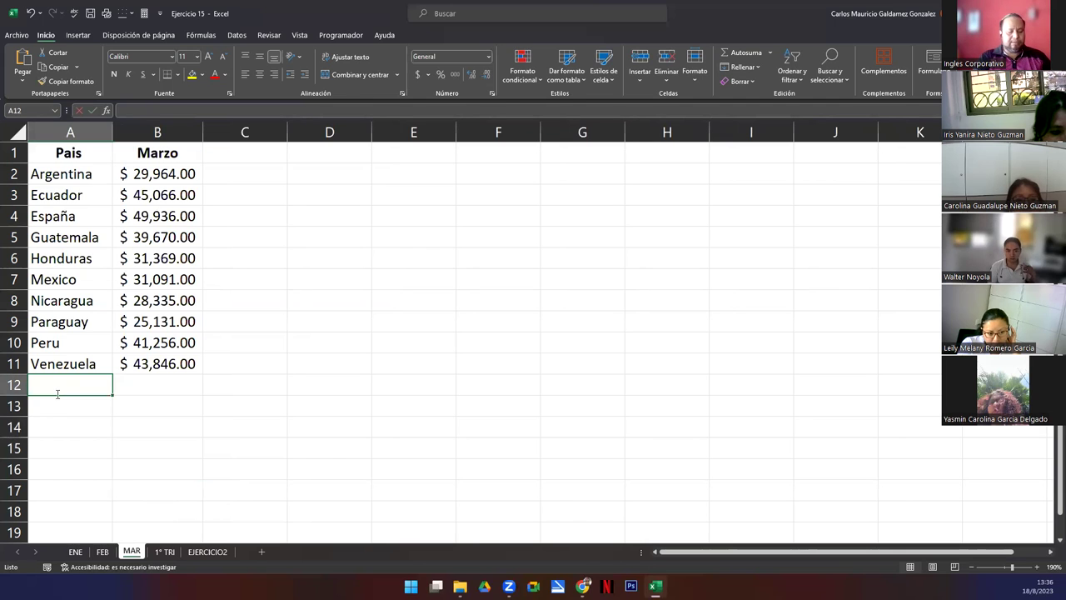
{"action": "type", "text": "Estados Unidos"}
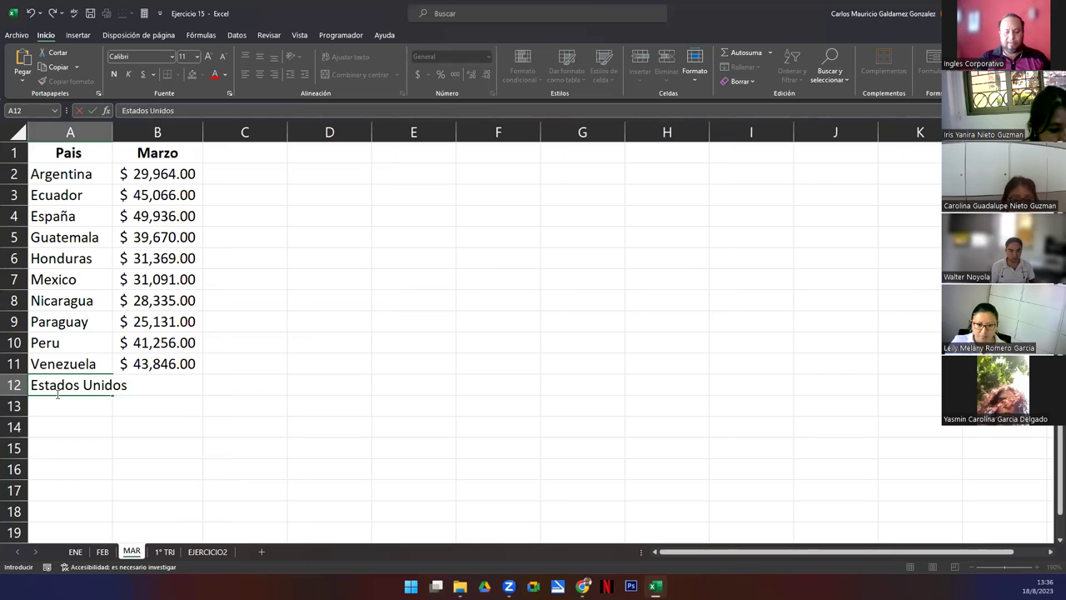
{"action": "key", "text": "Return"}
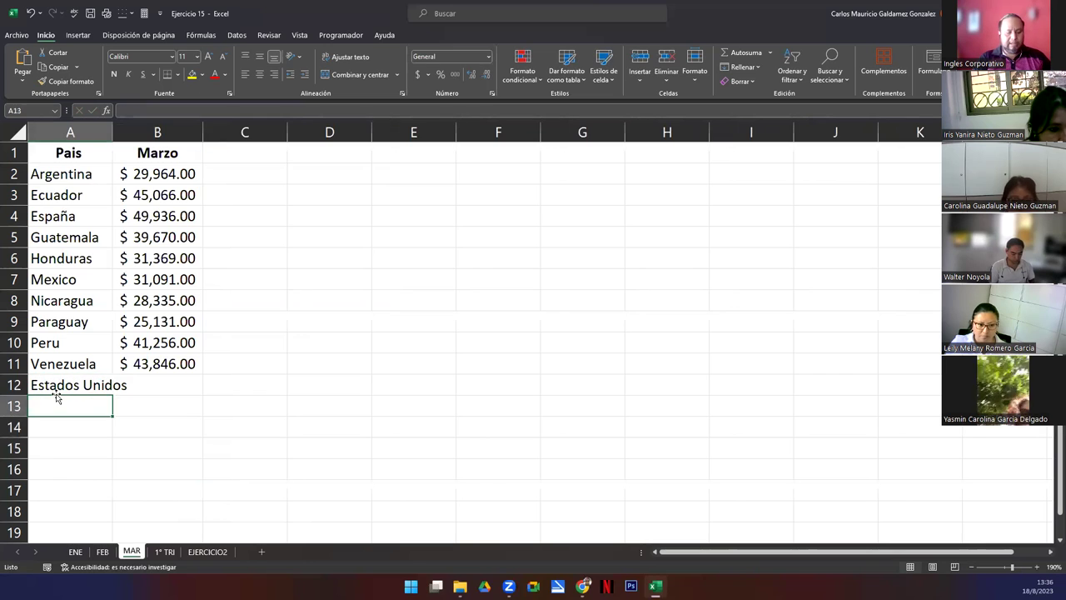
{"action": "type", "text": "Canada"}
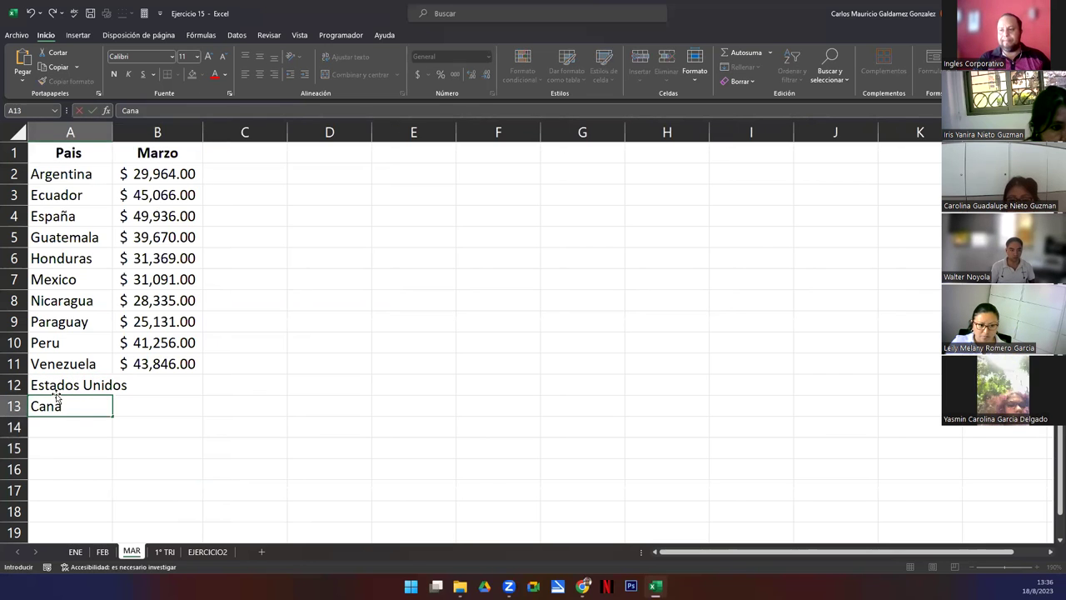
{"action": "key", "text": "Return"}
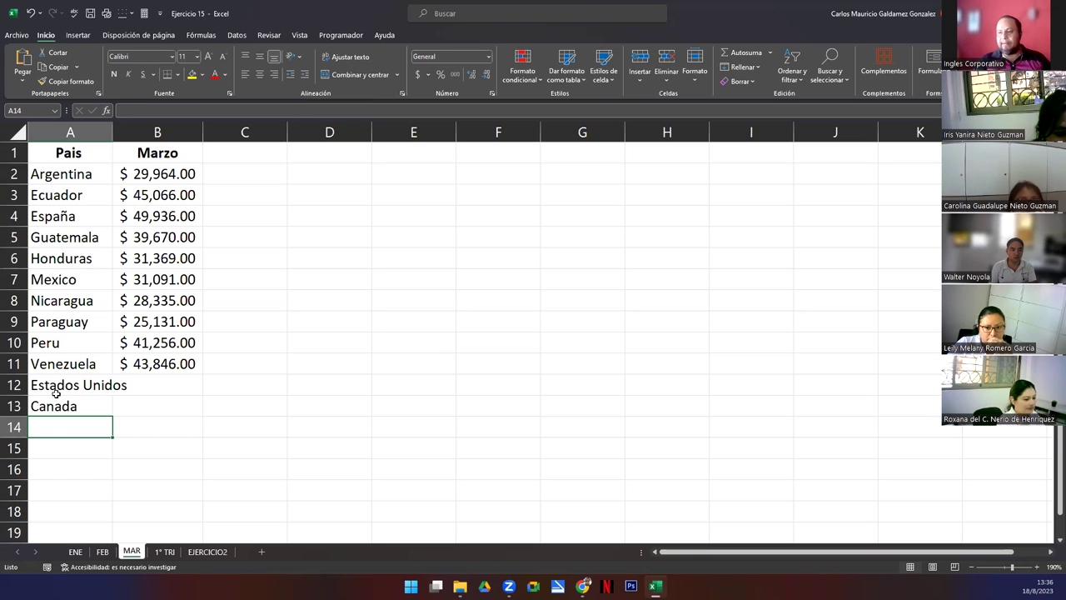
- Add Costa Rica, Australia and Francia to the MAR country list in A14:A16
{"action": "type", "text": "Costa Rica"}
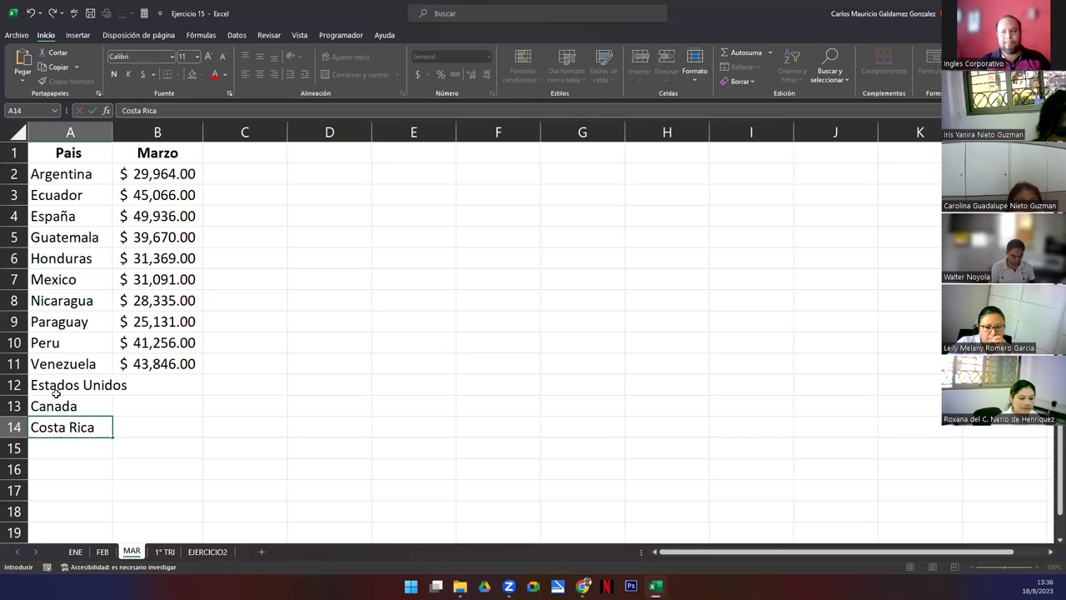
{"action": "key", "text": "Return"}
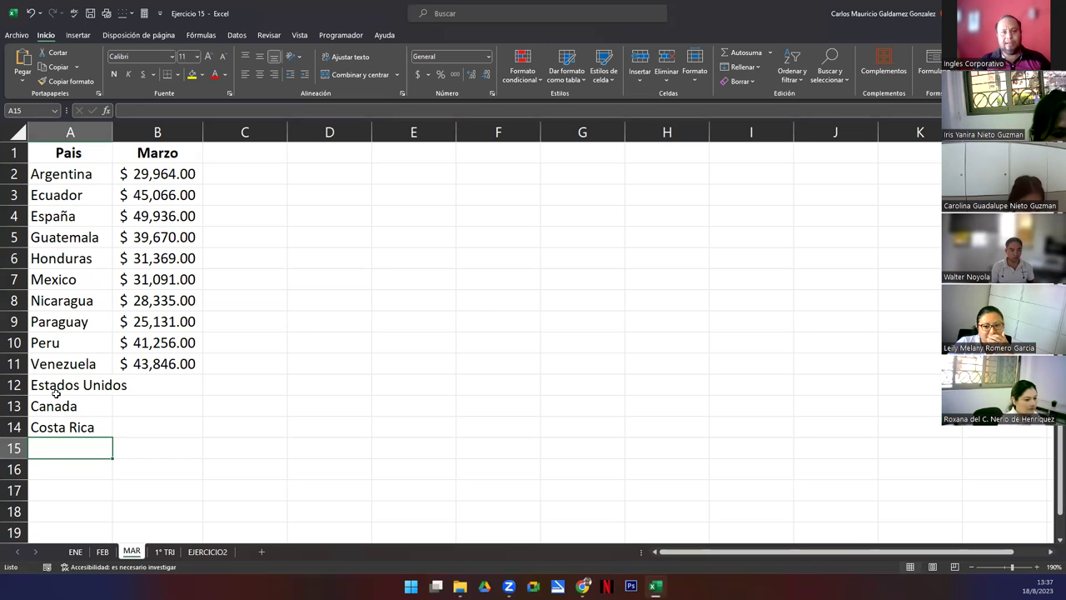
{"action": "type", "text": "Australia"}
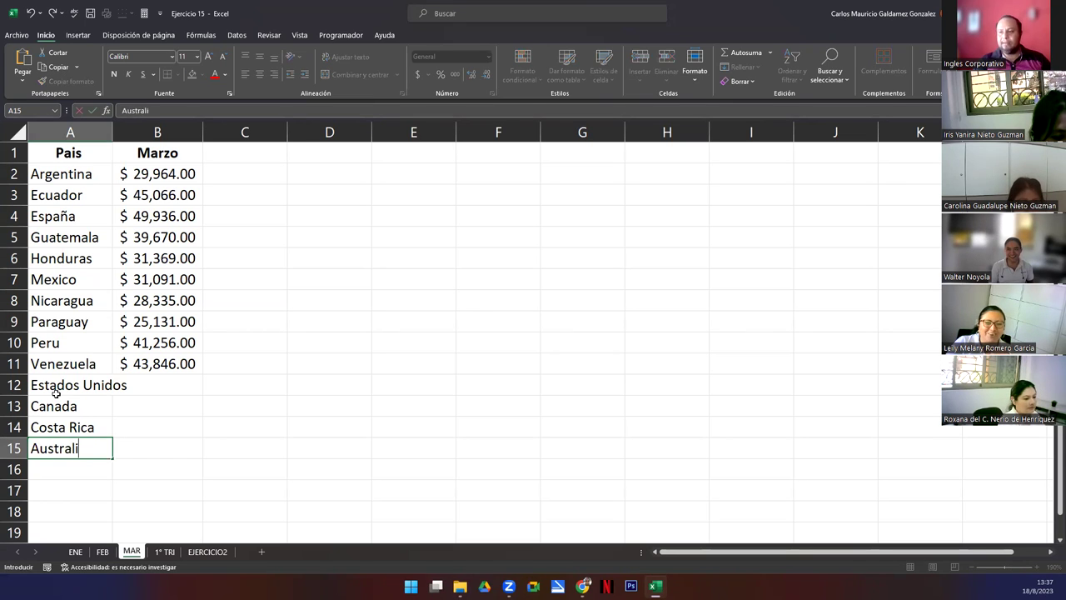
{"action": "key", "text": "Return"}
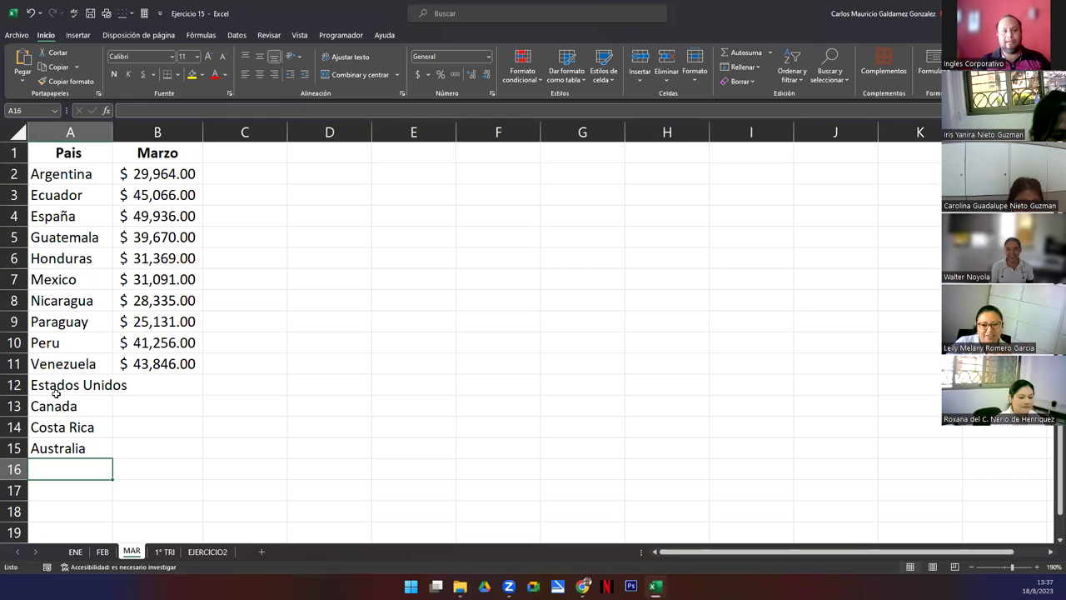
{"action": "type", "text": "Francia"}
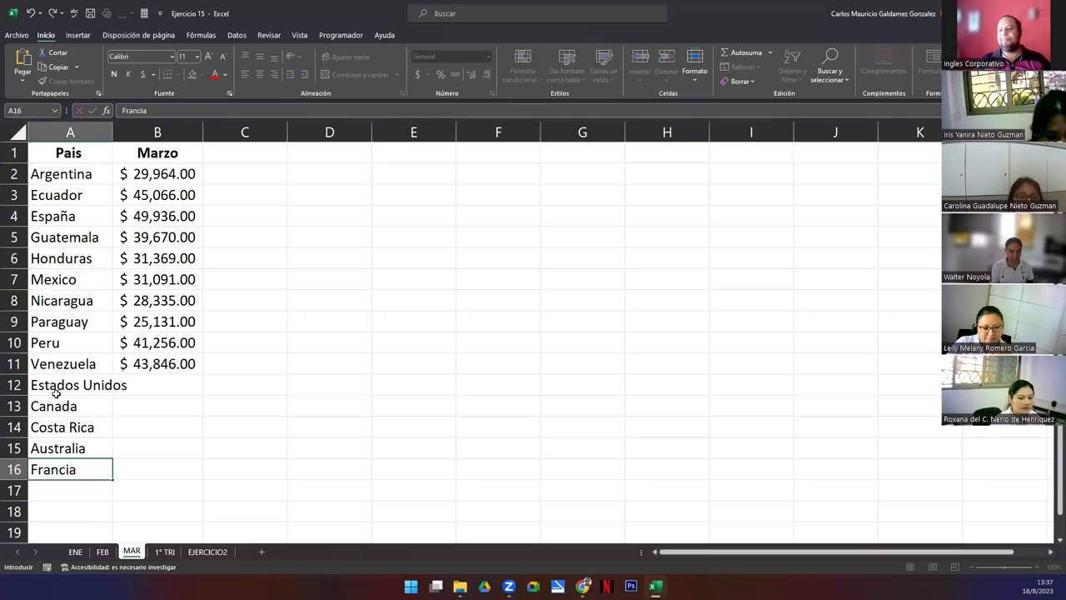
{"action": "key", "text": "Tab"}
- Enter the March amounts 43012 for Estados Unidos in B12 and 44985 for Canada in B13
{"action": "key", "text": "Up"}
{"action": "key", "text": "Up"}
{"action": "key", "text": "Up"}
{"action": "key", "text": "Up"}
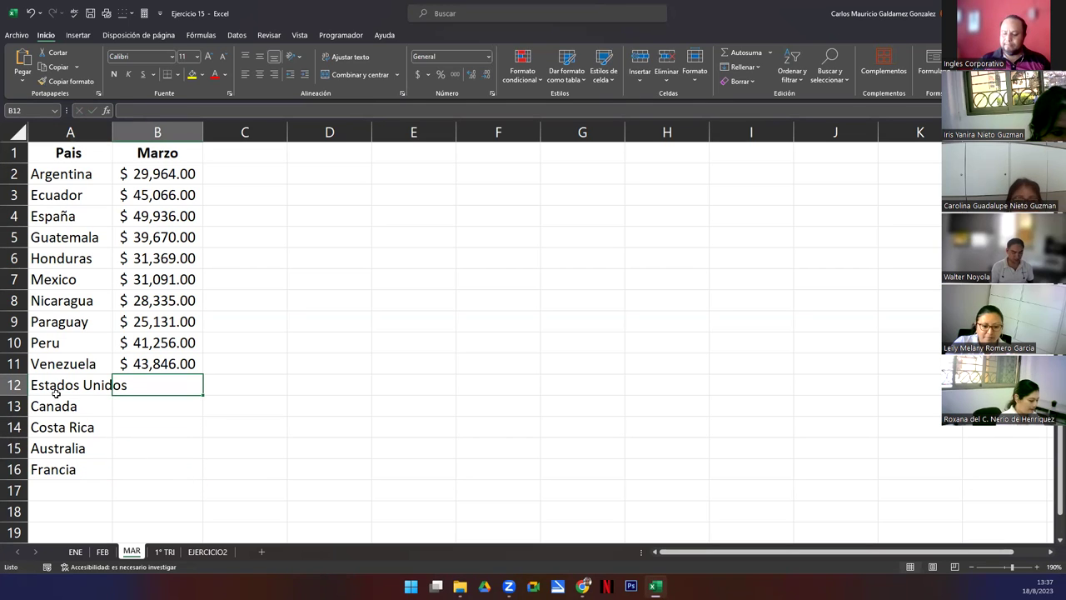
{"action": "type", "text": "43012"}
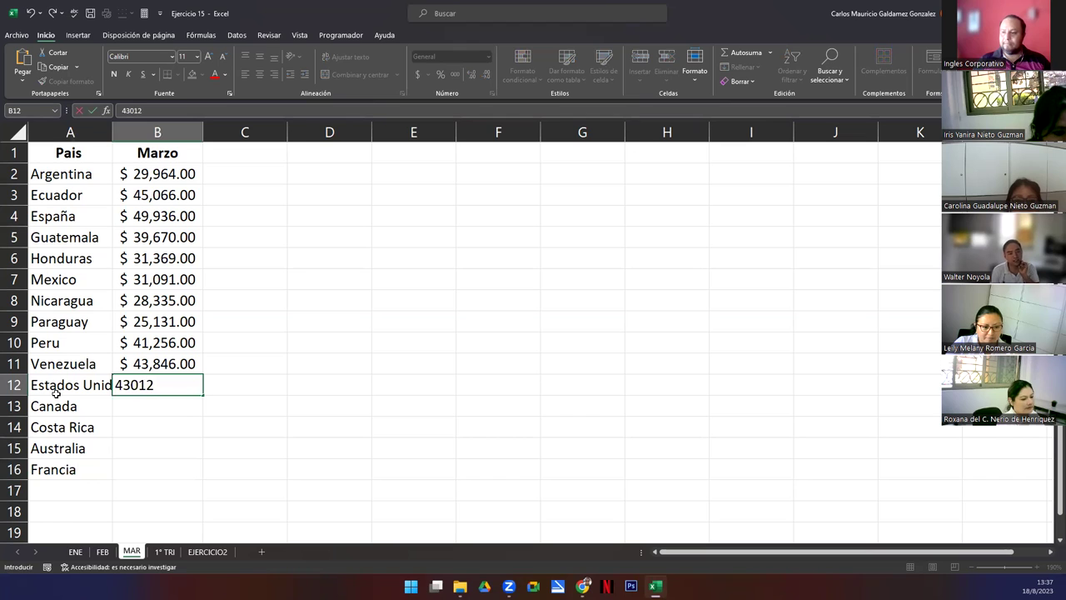
{"action": "key", "text": "Return"}
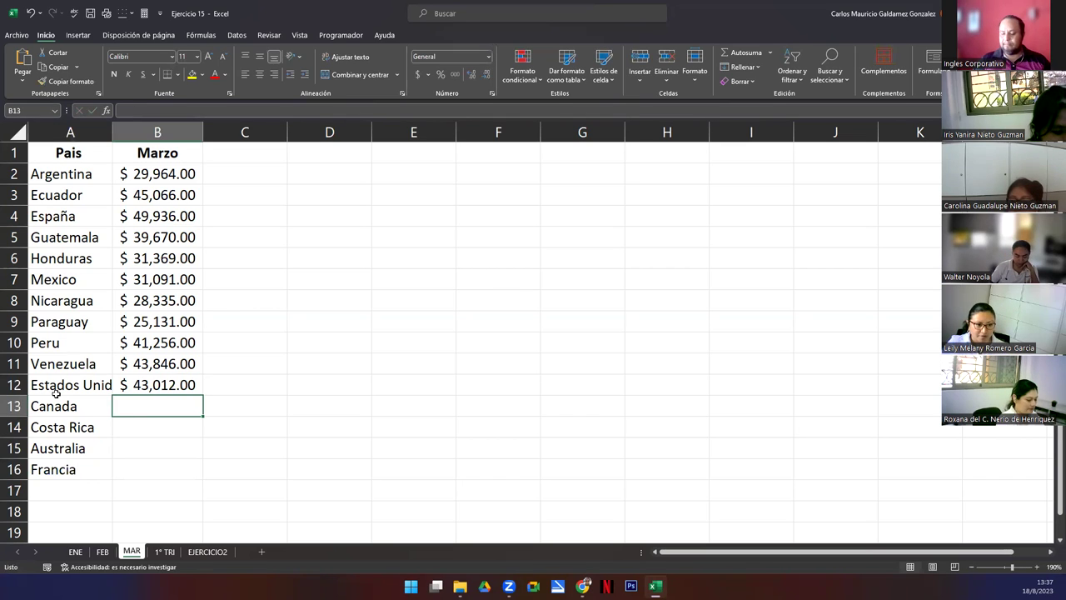
{"action": "type", "text": "44985"}
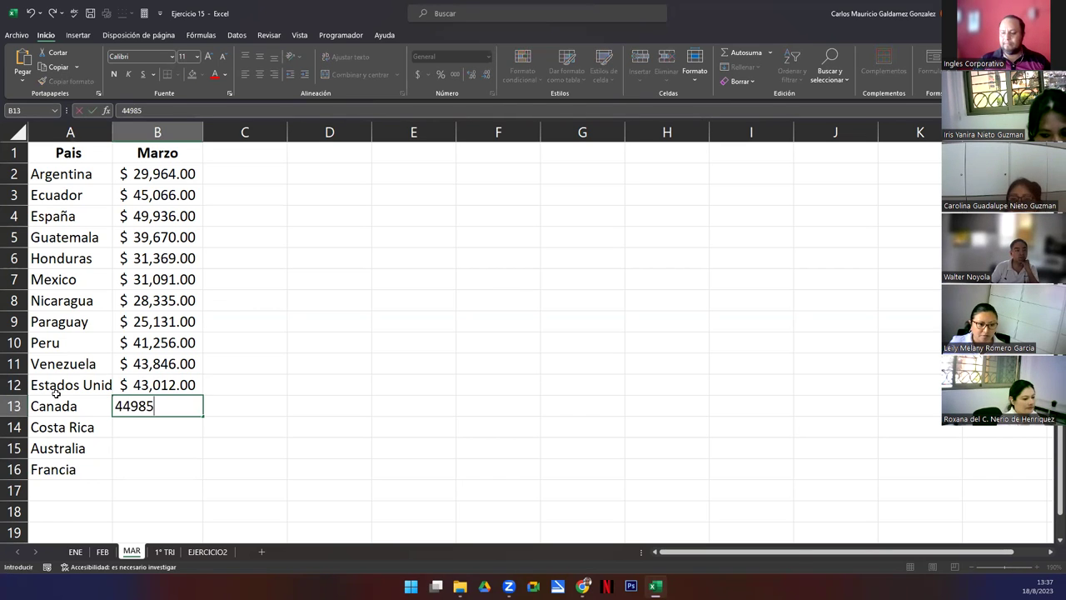
{"action": "key", "text": "Return"}
- Enter the March amounts 49713 for Costa Rica, 45658 for Australia and 49920 for Francia in B14:B16
{"action": "type", "text": "49,713"}
{"action": "key", "text": "Return"}
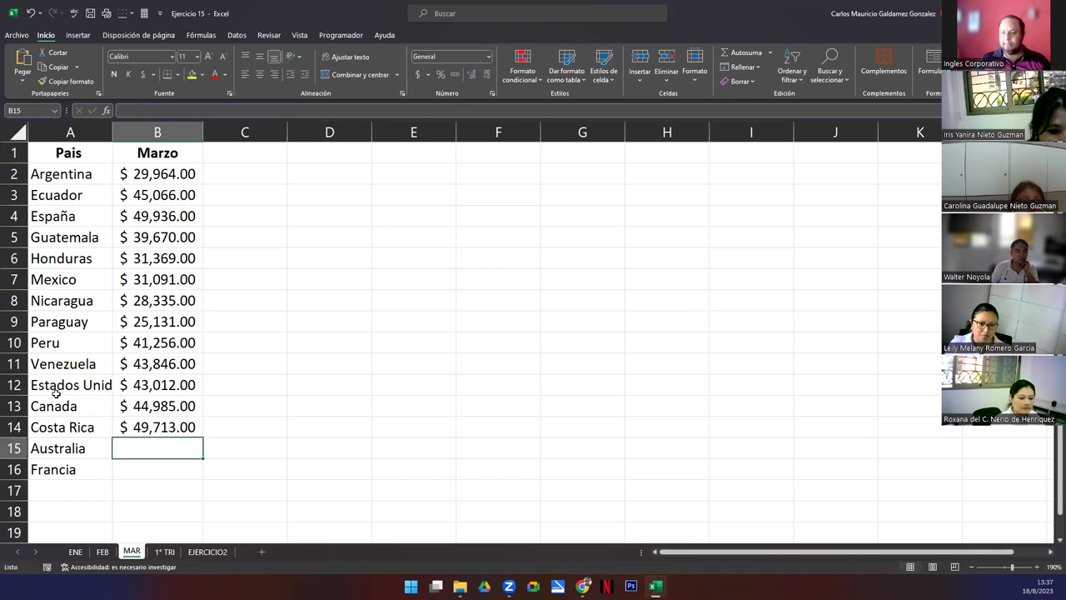
{"action": "type", "text": "45658"}
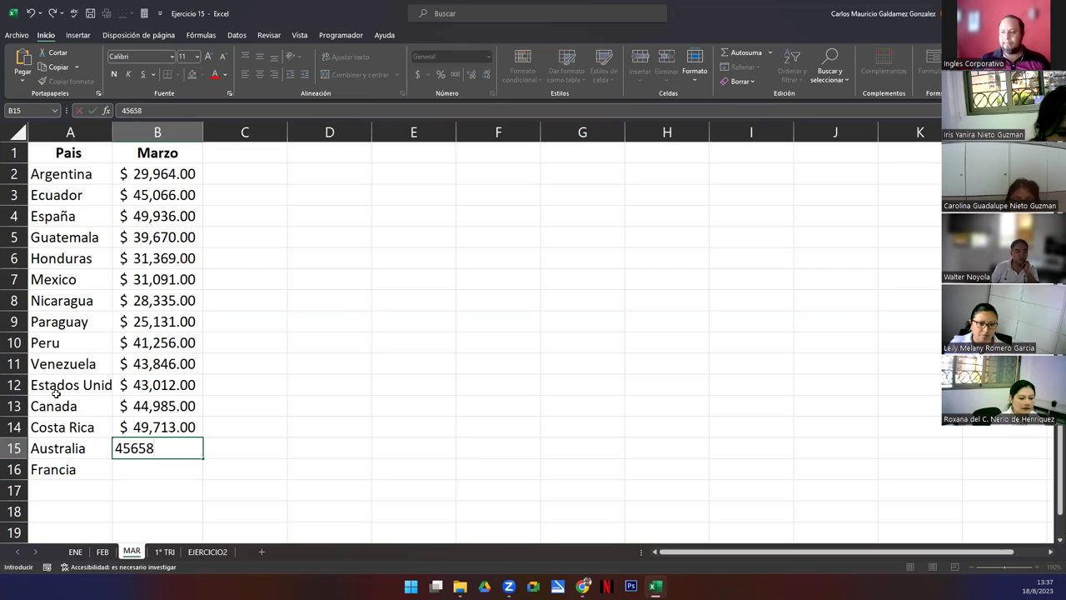
{"action": "key", "text": "Return"}
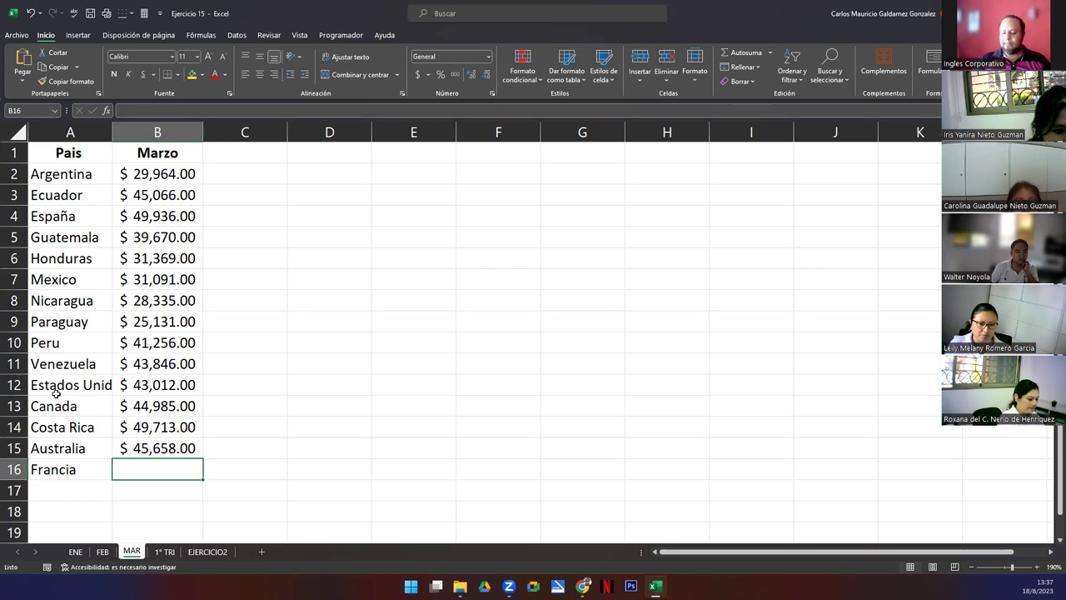
{"action": "type", "text": "49920"}
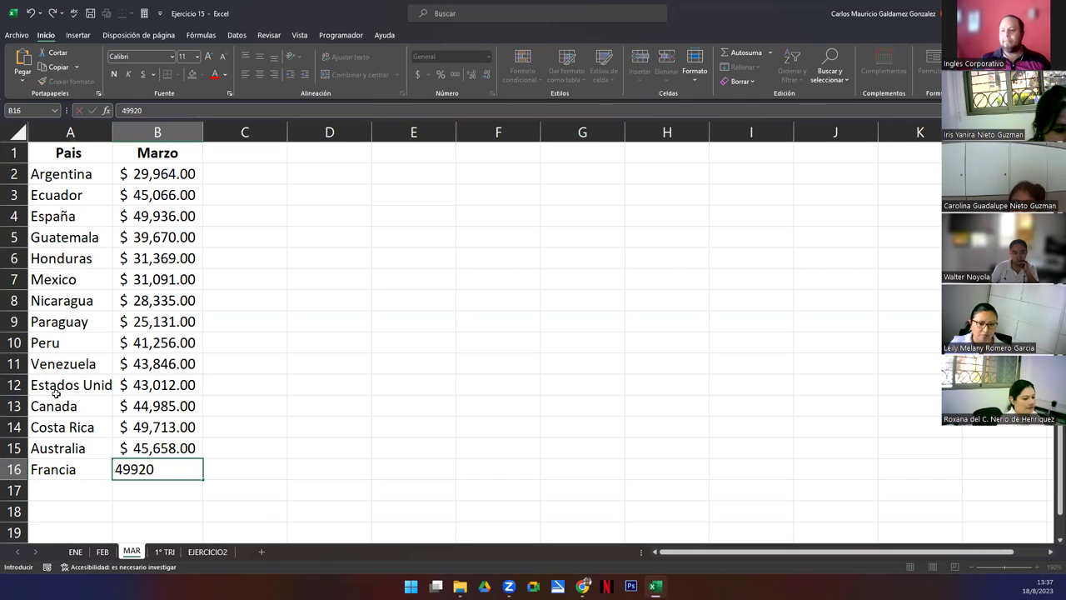
{"action": "key", "text": "Return"}
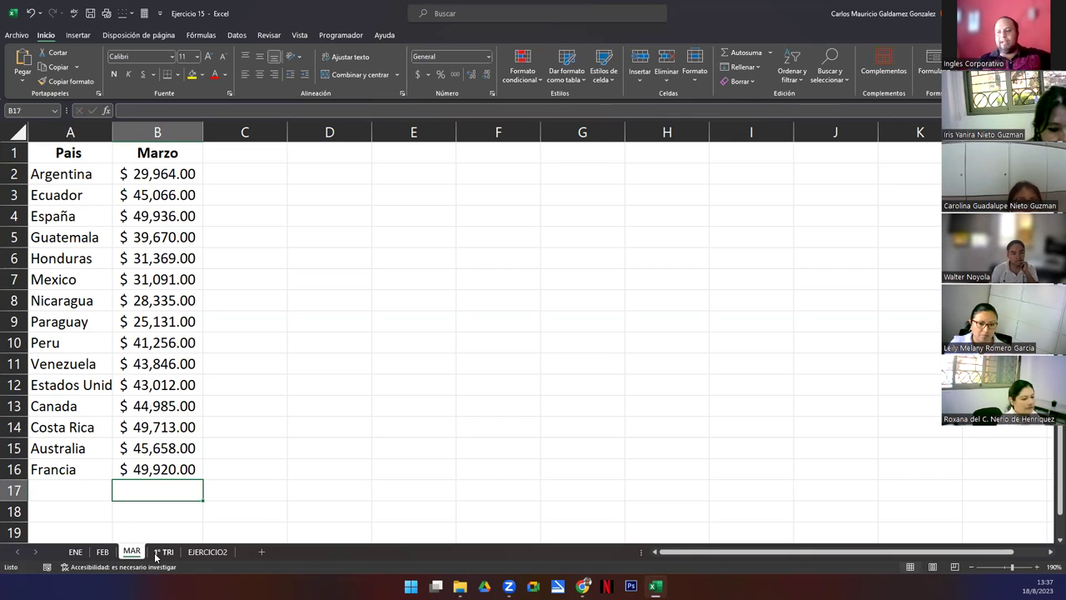
- Review the added country rows 12 to 16 on the MAR, ENE and FEB sheets
{"action": "left_click_drag", "start_coordinate": [78, 391], "coordinate": [170, 472]}
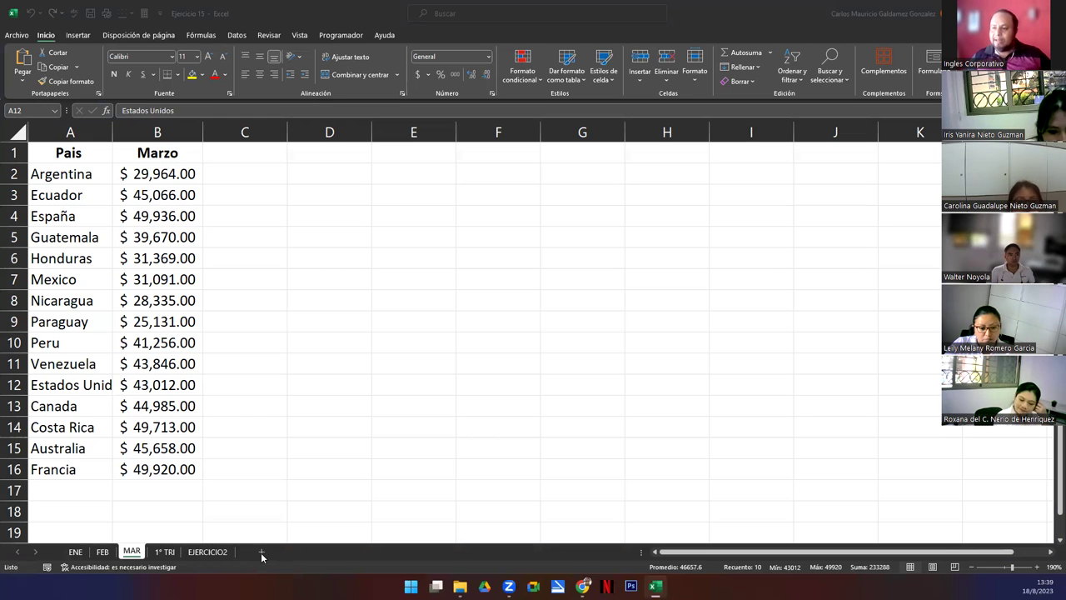
{"action": "left_click", "coordinate": [75, 554]}
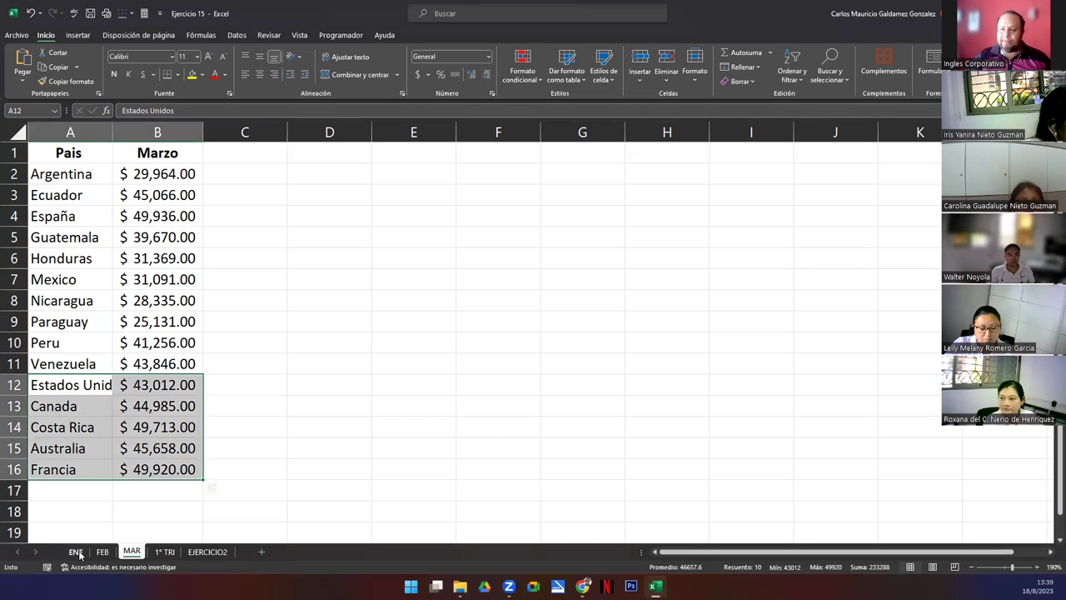
{"action": "left_click", "coordinate": [77, 553]}
{"action": "left_click", "coordinate": [68, 387]}
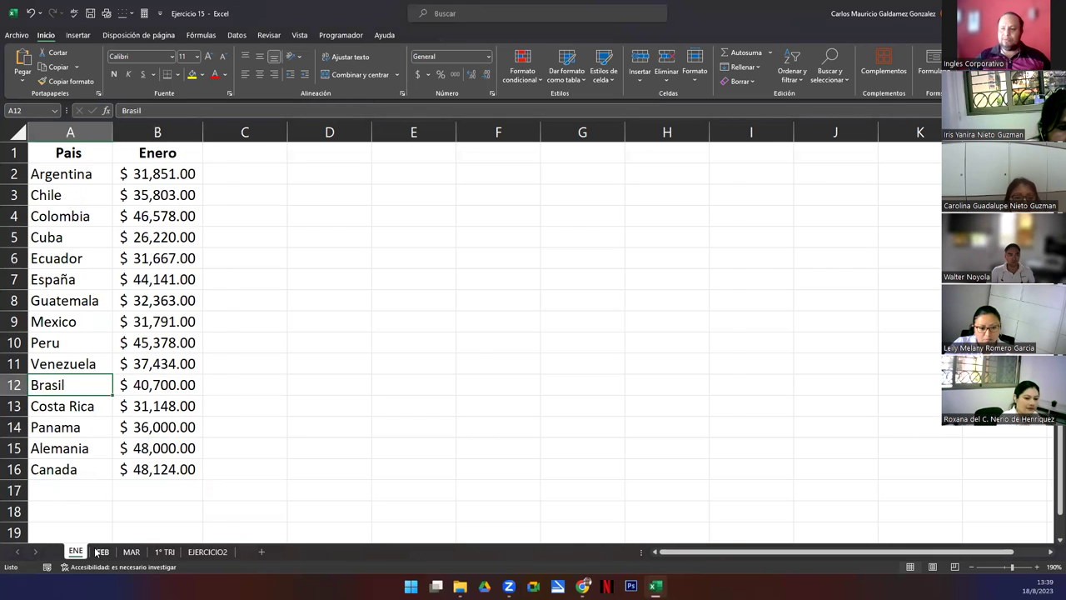
{"action": "left_click", "coordinate": [97, 553]}
{"action": "left_click", "coordinate": [148, 403]}
{"action": "left_click", "coordinate": [131, 553]}
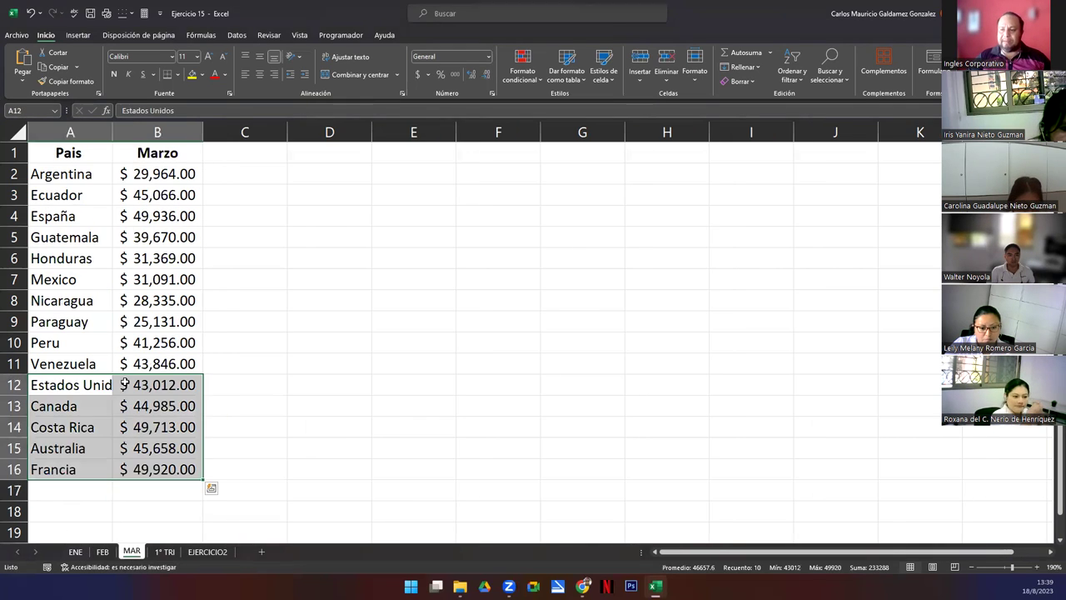
{"action": "left_click", "coordinate": [115, 346]}
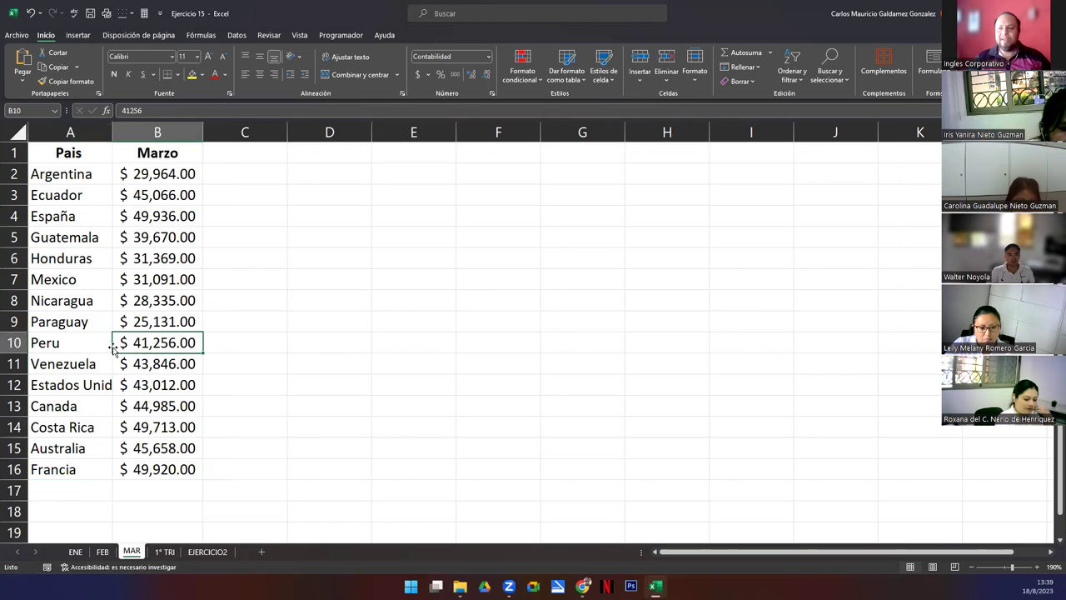
- On the 1° TRI sheet, start the Consolidate command with cell A1 as the destination
{"action": "left_click", "coordinate": [165, 552]}
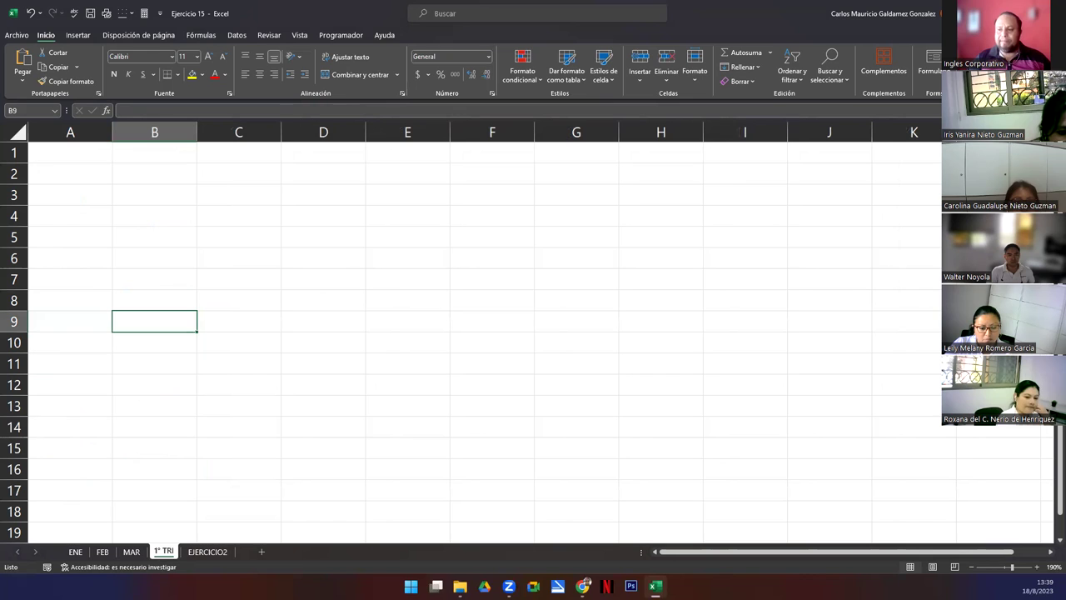
{"action": "left_click", "coordinate": [79, 154]}
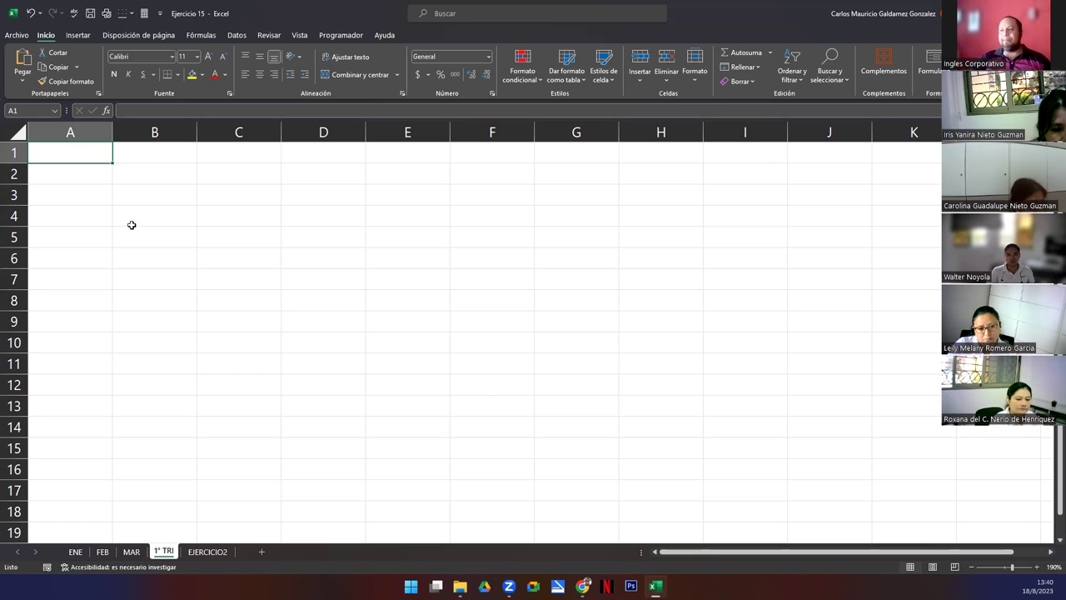
{"action": "left_click", "coordinate": [241, 35]}
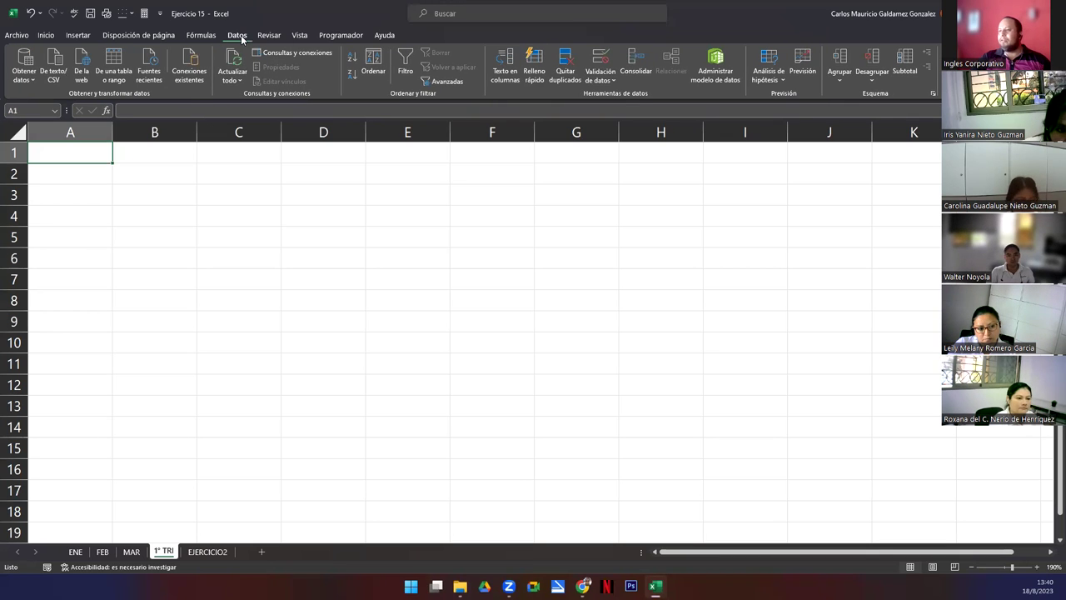
{"action": "left_click", "coordinate": [636, 70]}
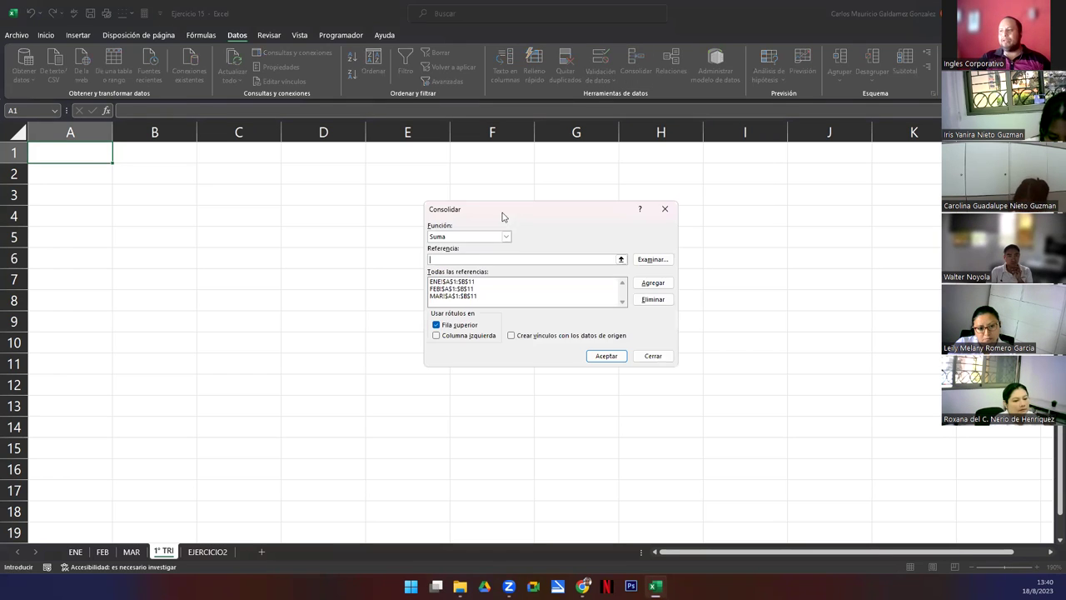
- Remove the old A1:B11 references for ENE, FEB and MAR from the consolidation
{"action": "left_click", "coordinate": [508, 282]}
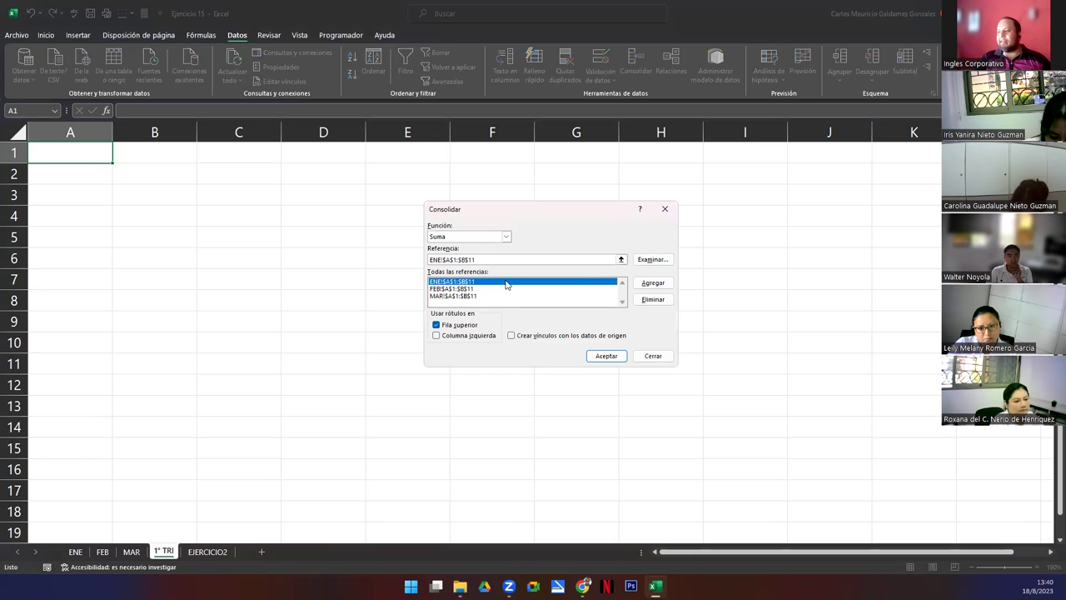
{"action": "left_click", "coordinate": [640, 300]}
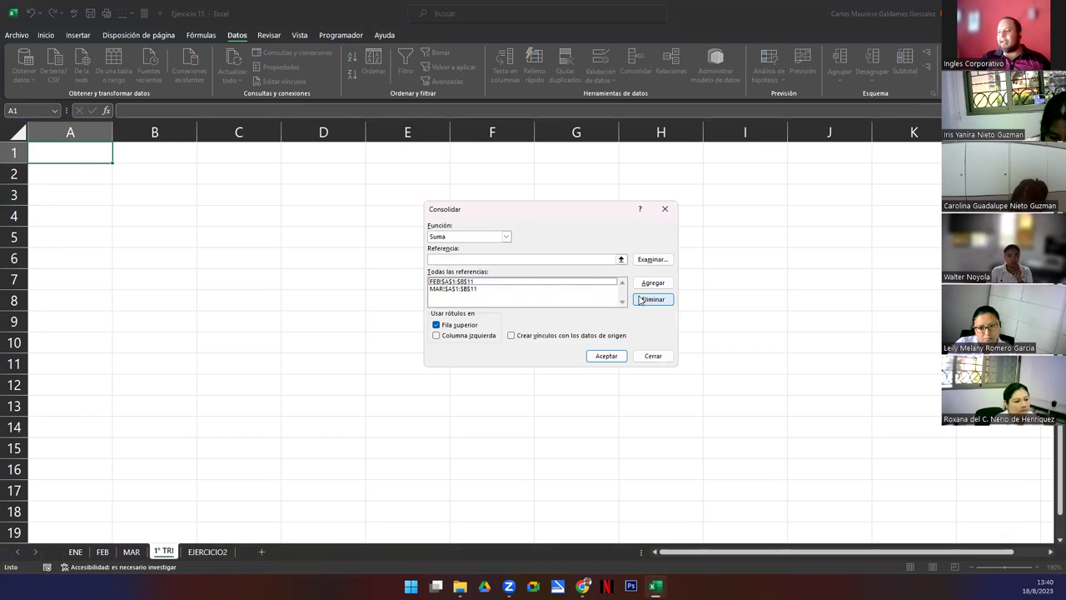
{"action": "left_click", "coordinate": [518, 283]}
{"action": "left_click", "coordinate": [651, 300]}
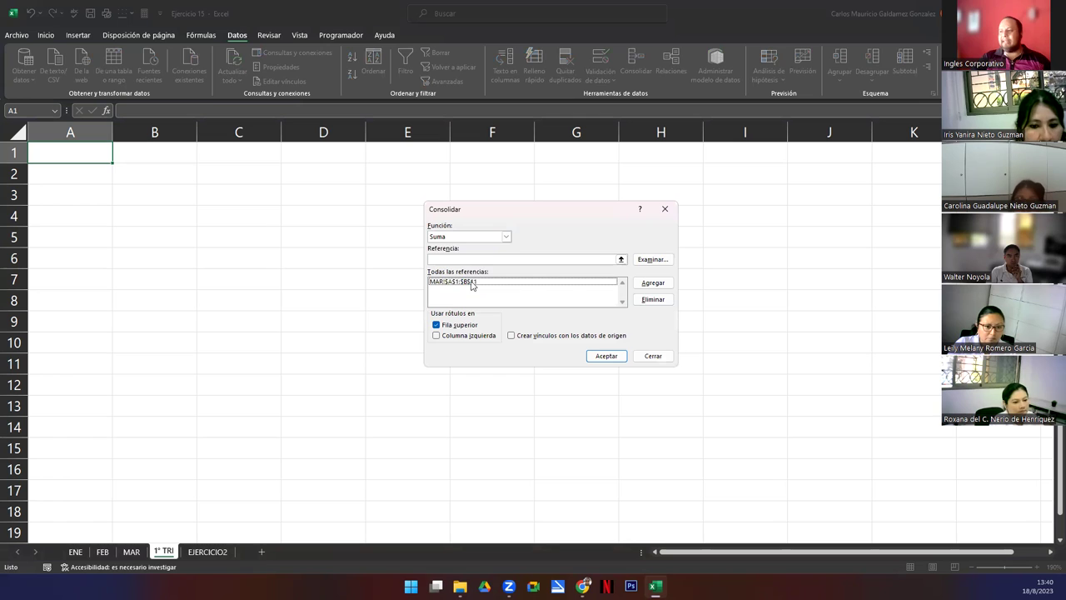
{"action": "left_click", "coordinate": [520, 283]}
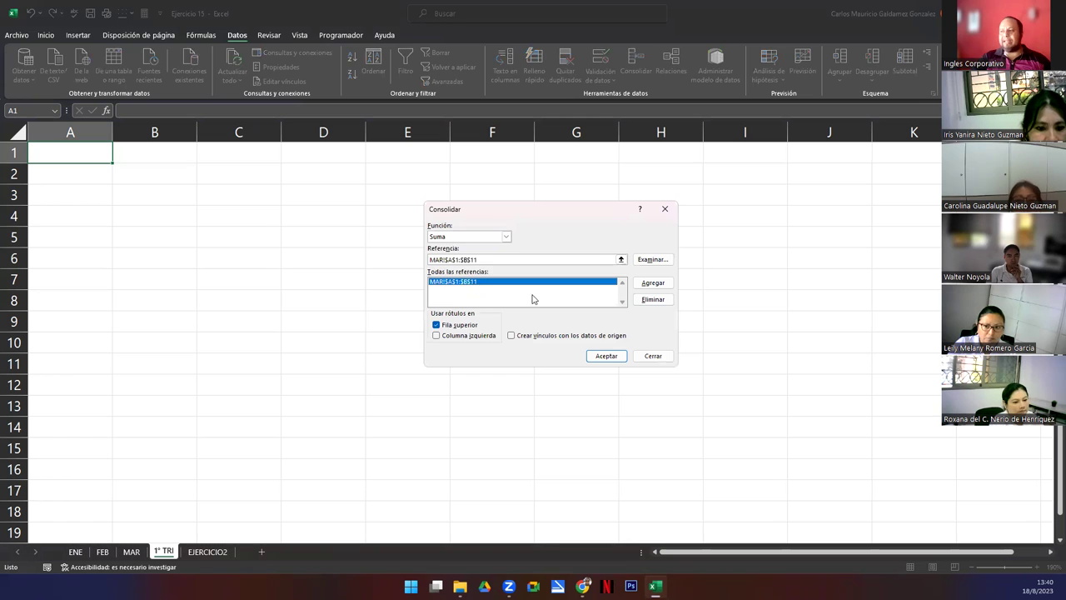
{"action": "left_click", "coordinate": [646, 304]}
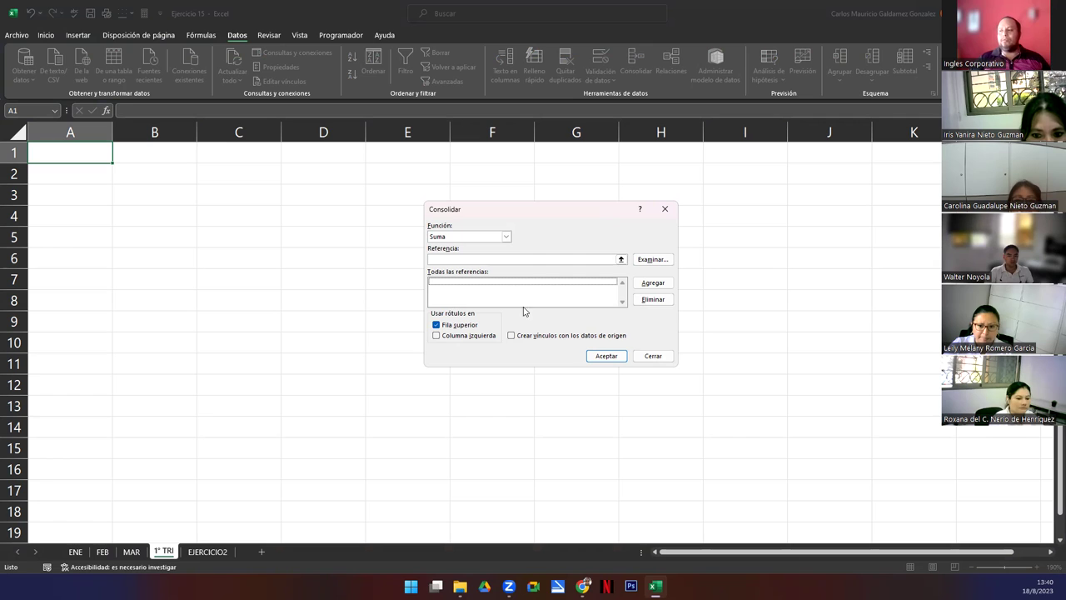
- Choose Suma as the consolidation function and add the January range ENE!$A$1:$B$16 to the references
{"action": "left_click", "coordinate": [506, 239]}
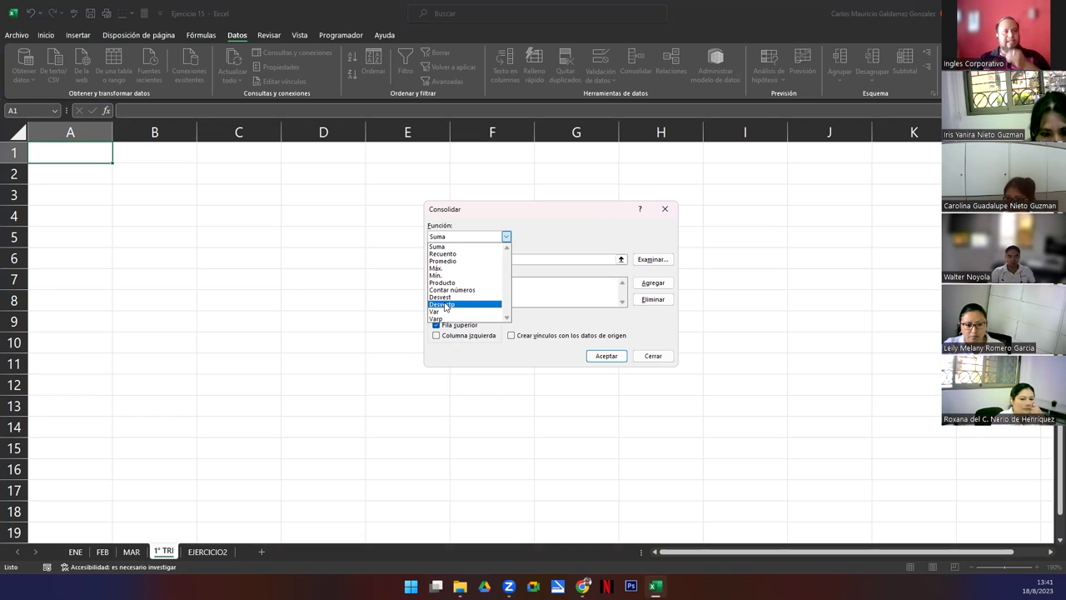
{"action": "left_click", "coordinate": [445, 247]}
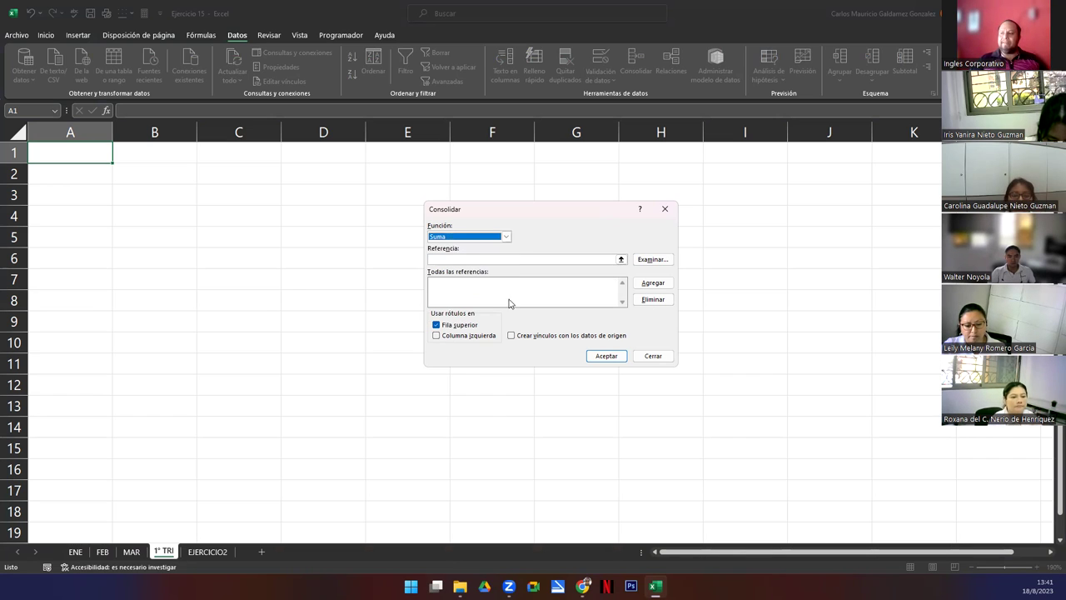
{"action": "left_click", "coordinate": [468, 259]}
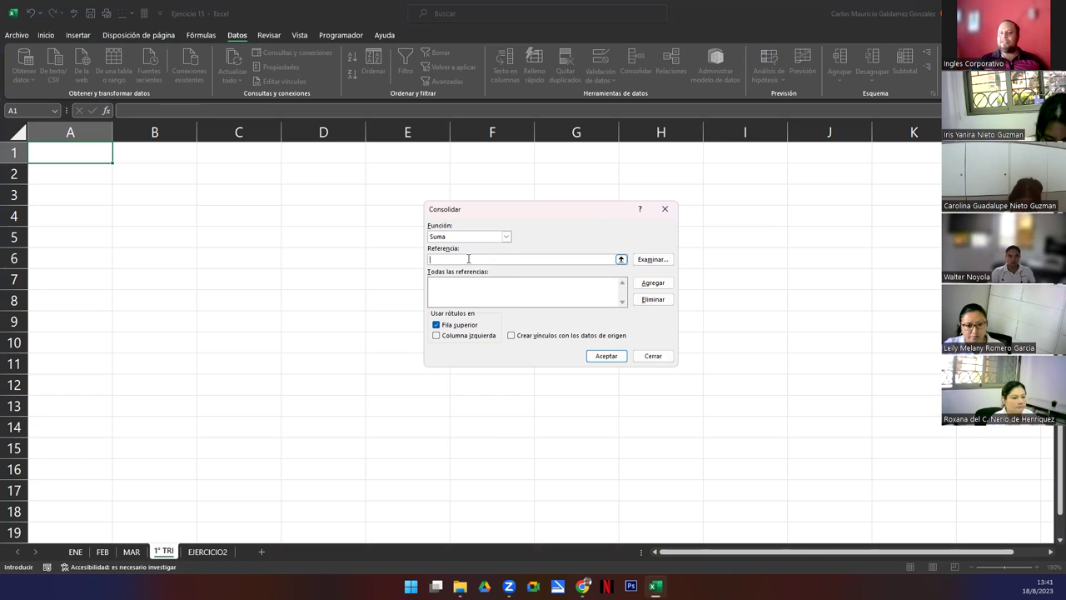
{"action": "left_click", "coordinate": [621, 260]}
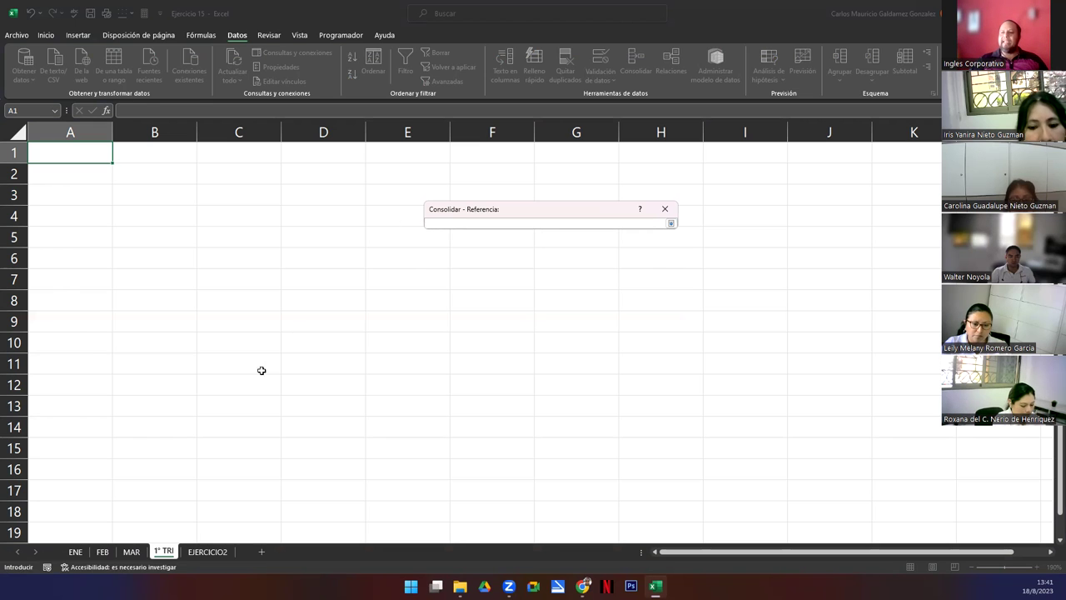
{"action": "left_click", "coordinate": [75, 551]}
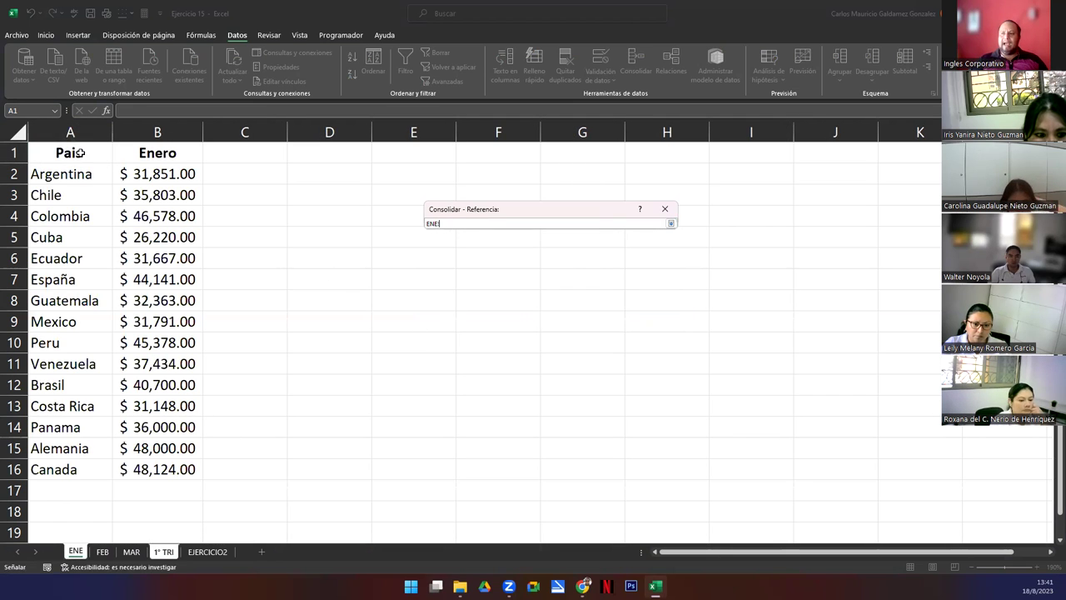
{"action": "left_click_drag", "start_coordinate": [58, 151], "coordinate": [167, 471]}
{"action": "triple_click", "coordinate": [477, 223]}
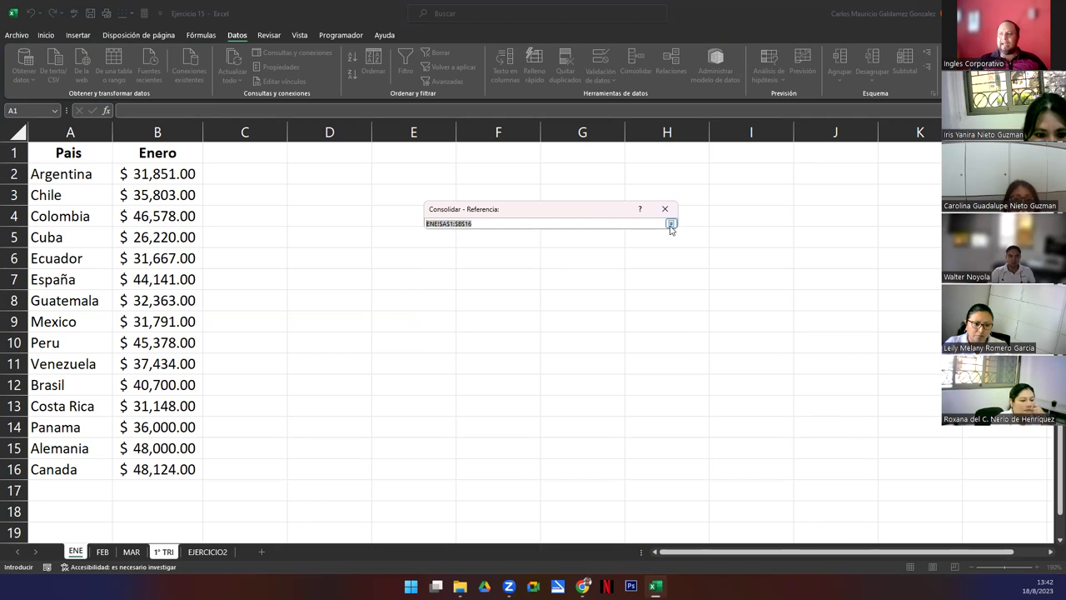
{"action": "left_click", "coordinate": [670, 224]}
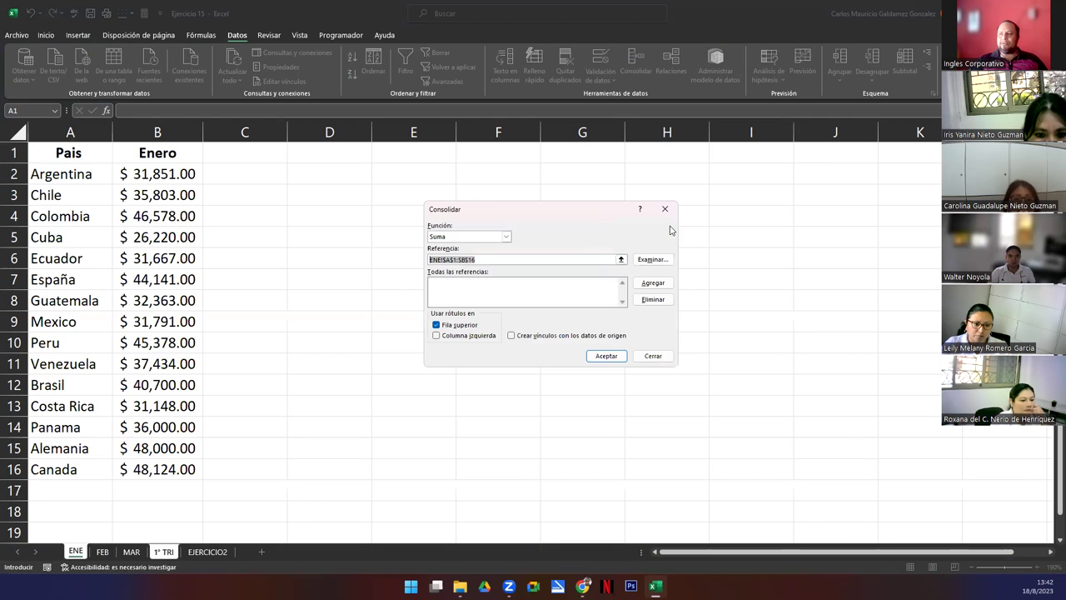
{"action": "left_click", "coordinate": [651, 284]}
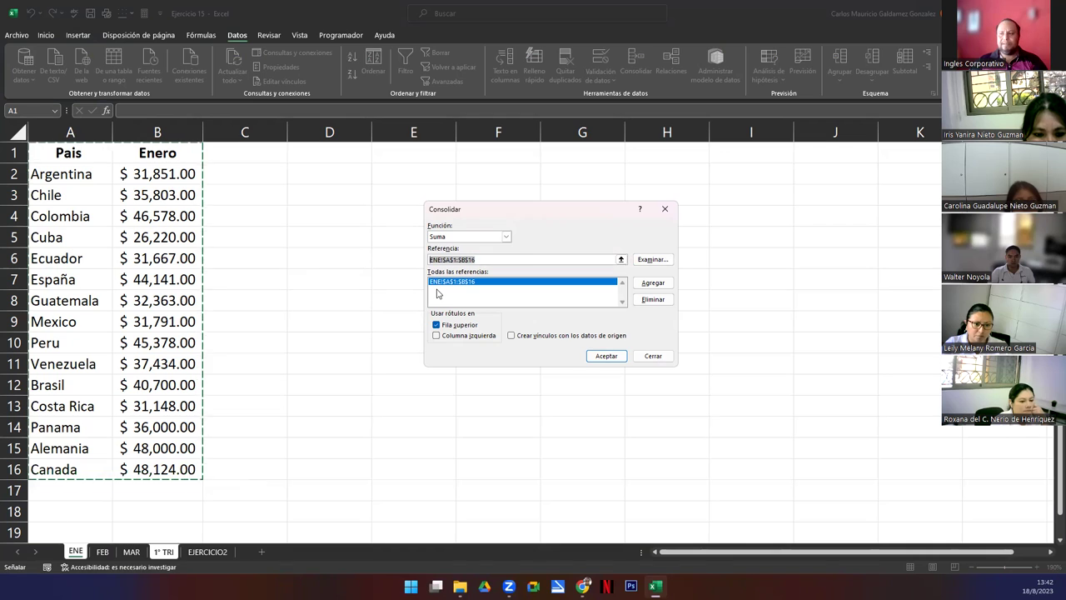
- Add the February range FEB!$A$1:$B$16 to the consolidation references
{"action": "left_click", "coordinate": [621, 259]}
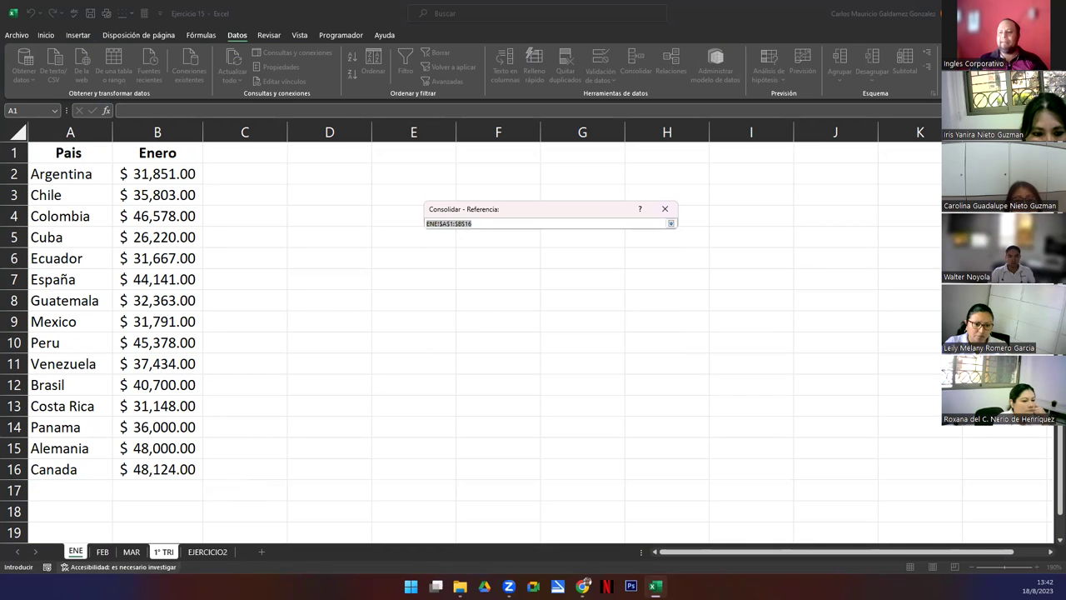
{"action": "left_click", "coordinate": [102, 552]}
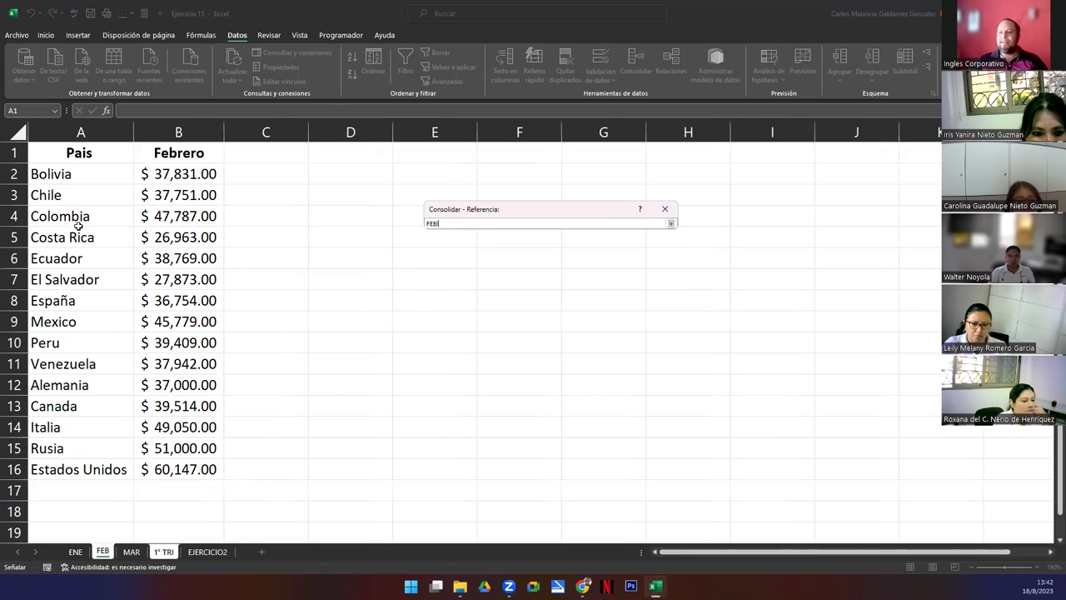
{"action": "left_click_drag", "start_coordinate": [80, 154], "coordinate": [193, 469]}
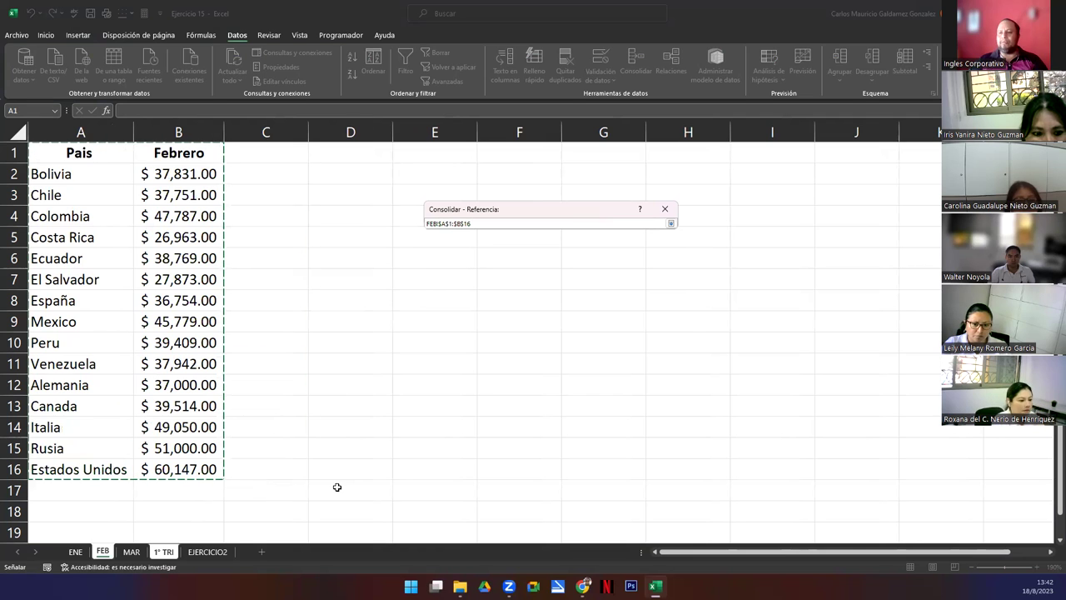
{"action": "left_click", "coordinate": [673, 228]}
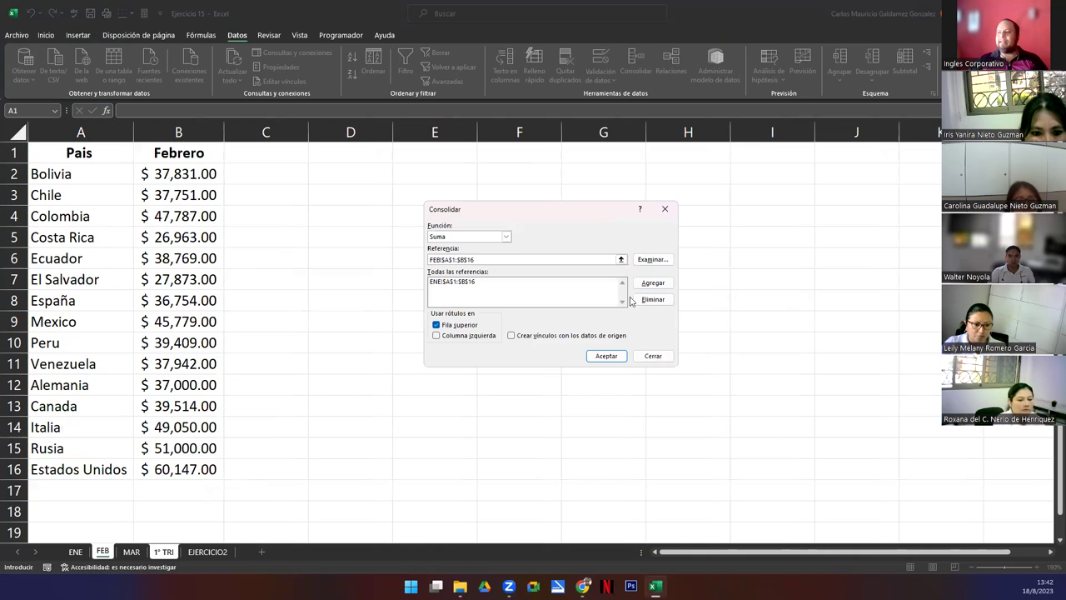
{"action": "left_click", "coordinate": [653, 284]}
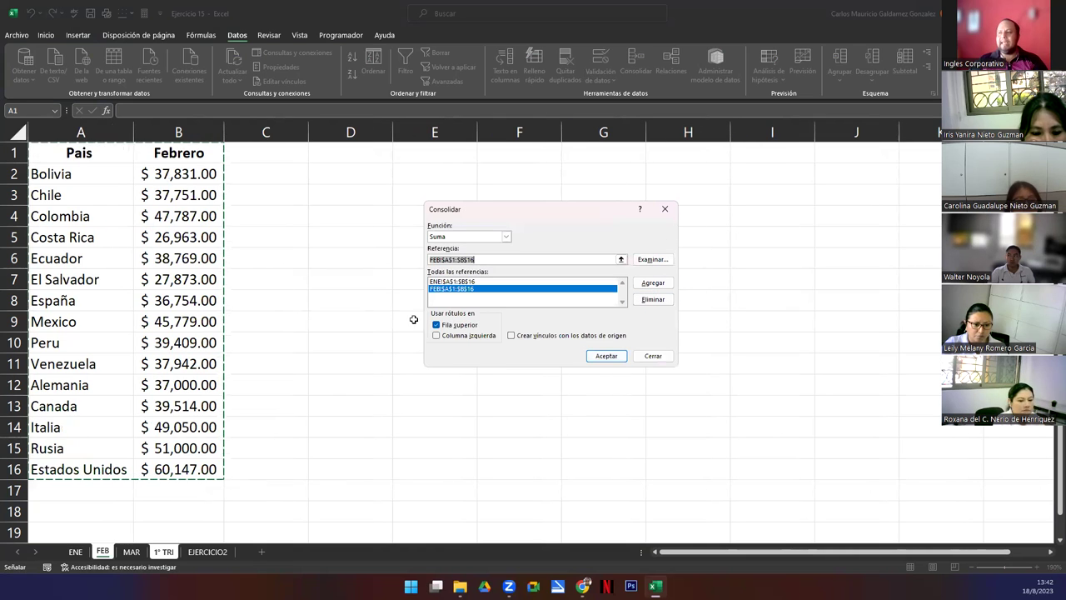
- Add the March range MAR!$A$1:$B$16 to the consolidation references
{"action": "left_click", "coordinate": [446, 282]}
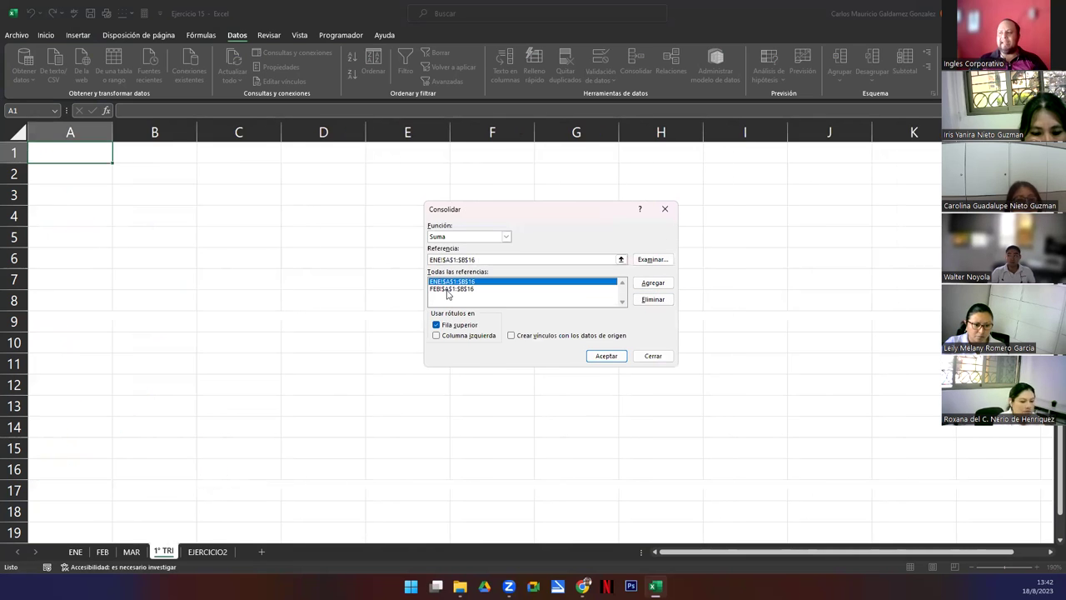
{"action": "left_click", "coordinate": [447, 289]}
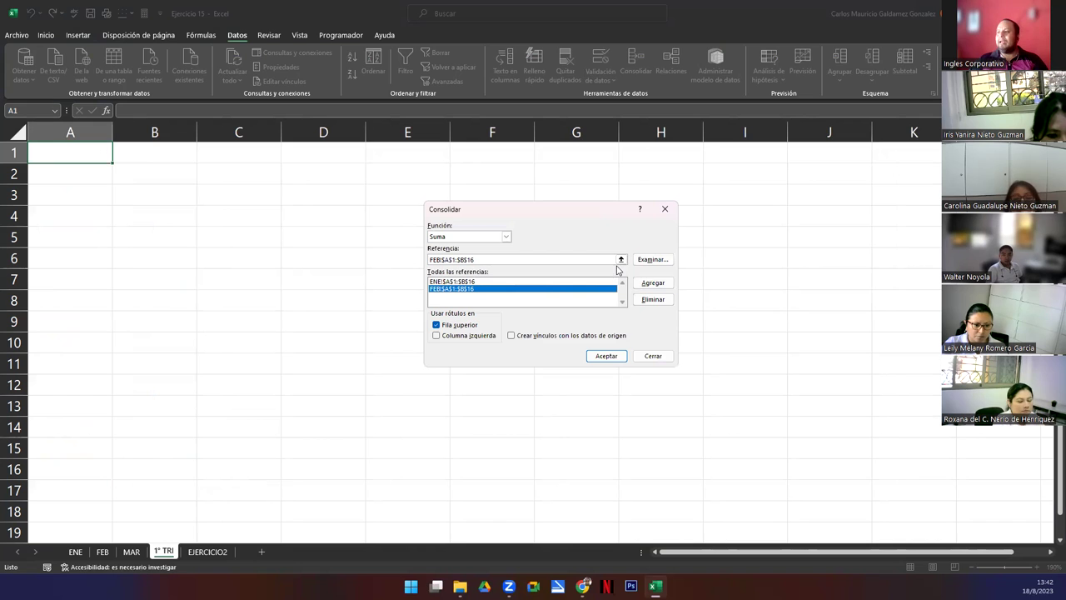
{"action": "left_click", "coordinate": [588, 260]}
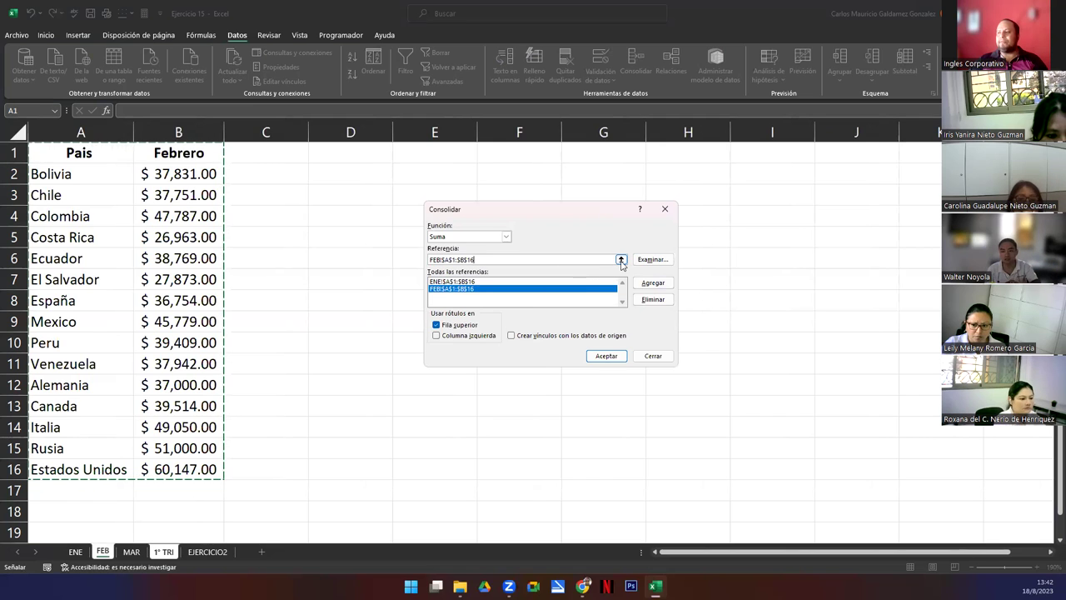
{"action": "left_click", "coordinate": [512, 306]}
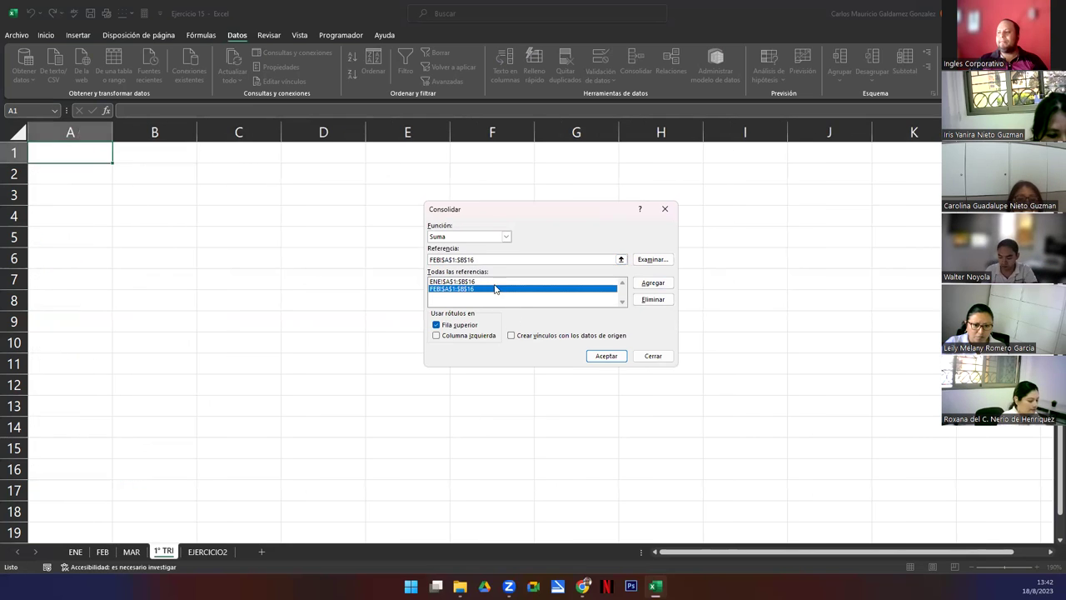
{"action": "left_click", "coordinate": [620, 259]}
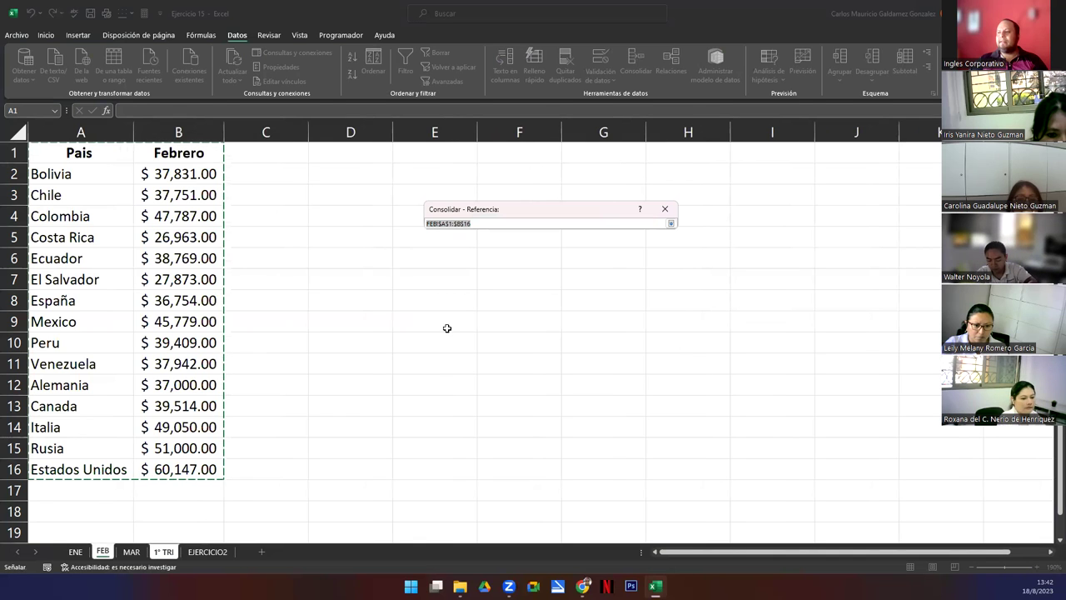
{"action": "left_click", "coordinate": [130, 551]}
{"action": "left_click_drag", "start_coordinate": [67, 151], "coordinate": [179, 468]}
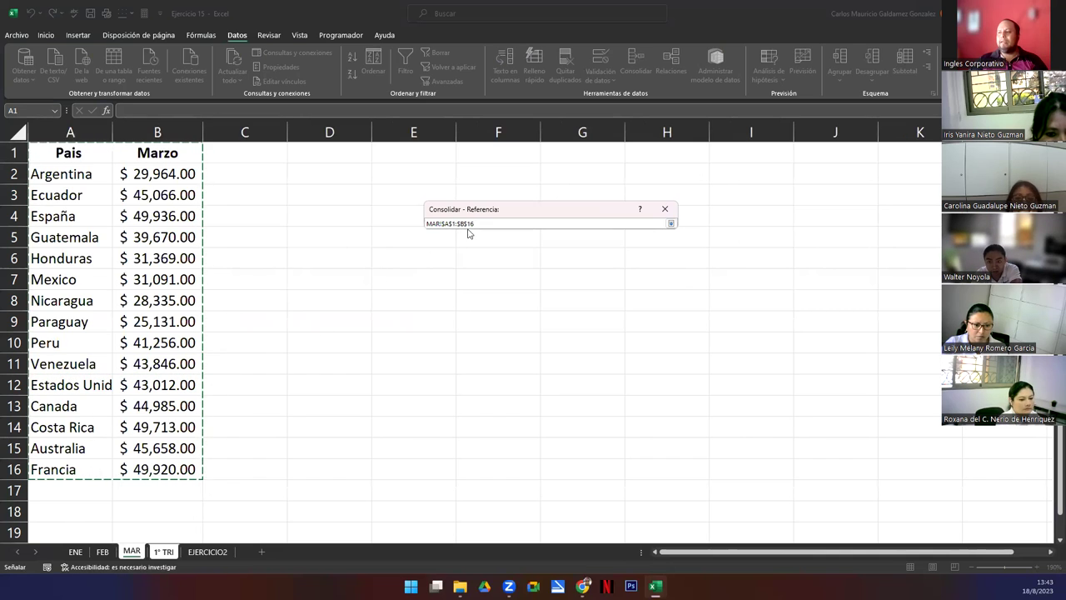
{"action": "left_click", "coordinate": [671, 225]}
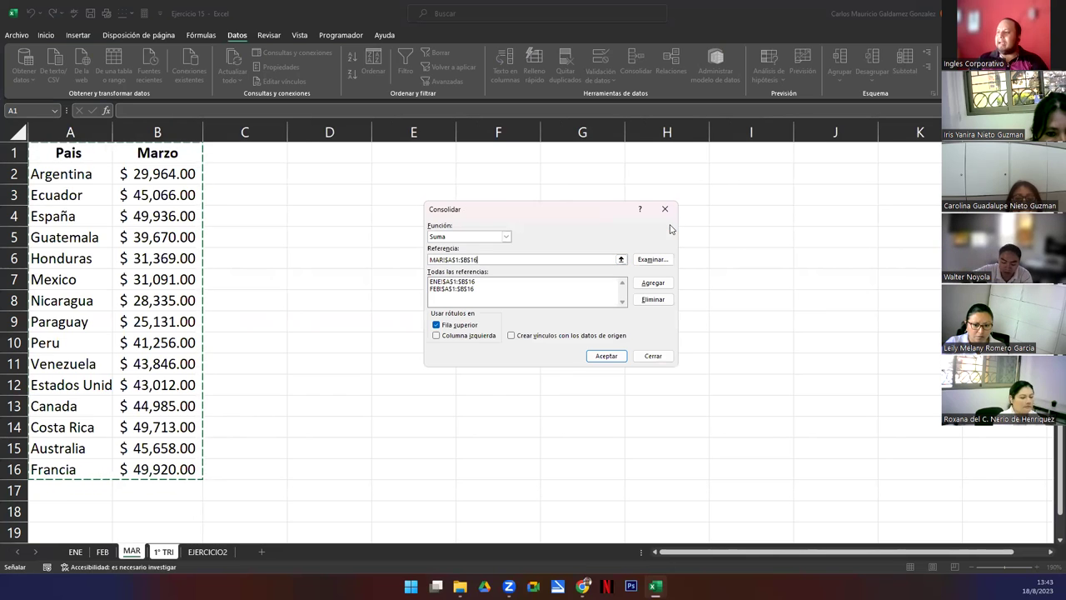
{"action": "left_click", "coordinate": [652, 283]}
- Clear the range entered in the consolidation's reference field
{"action": "left_click", "coordinate": [497, 260]}
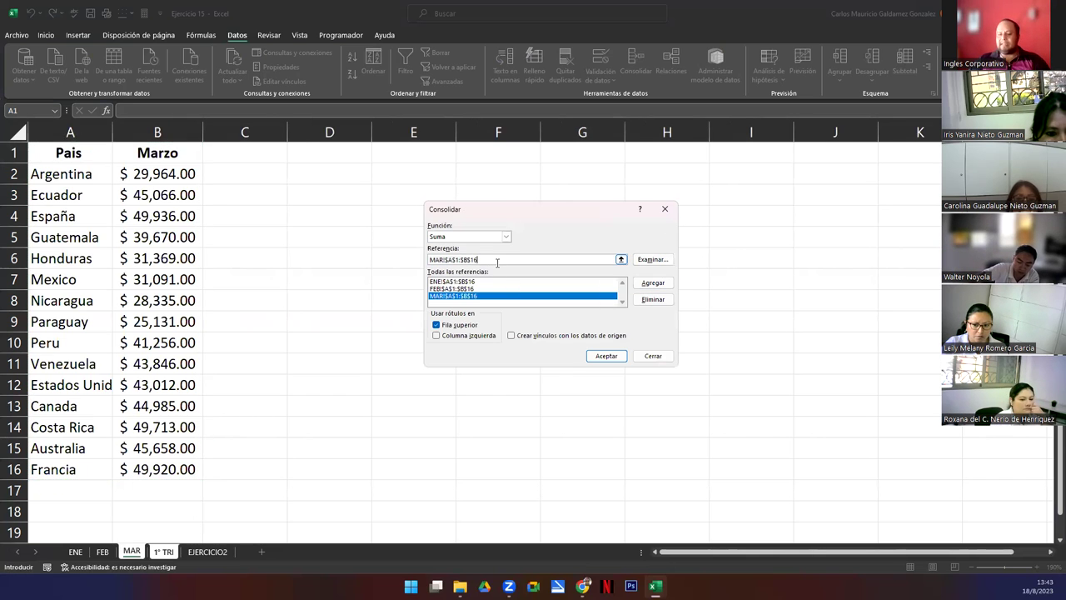
{"action": "key", "text": "BackSpace"}
{"action": "key", "text": "BackSpace"}
{"action": "key", "text": "BackSpace"}
{"action": "key", "text": "BackSpace"}
{"action": "key", "text": "BackSpace"}
{"action": "key", "text": "BackSpace"}
{"action": "key", "text": "BackSpace"}
{"action": "key", "text": "BackSpace"}
{"action": "key", "text": "BackSpace"}
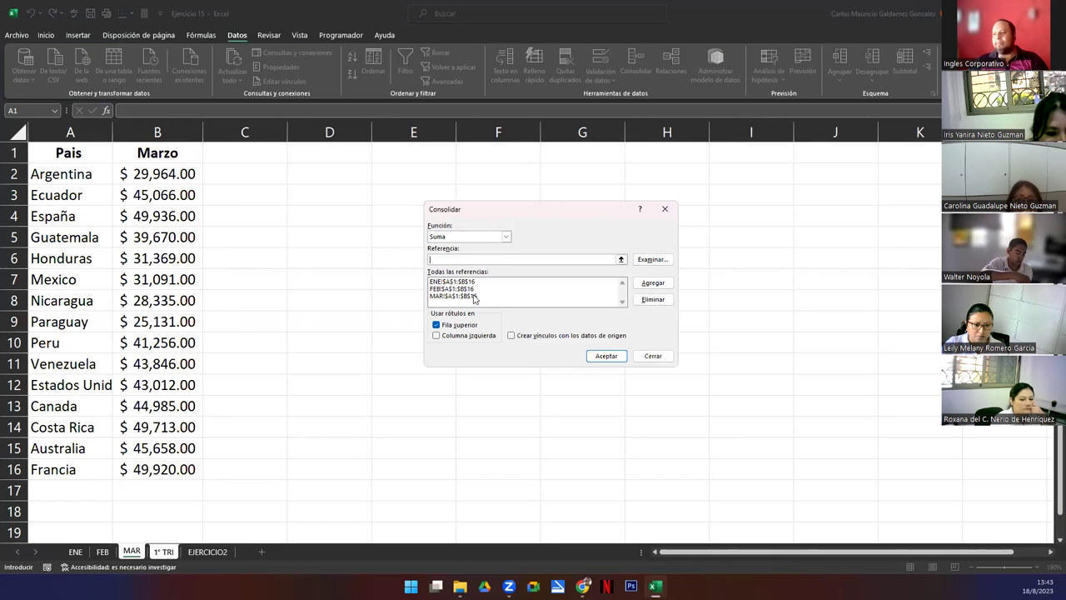
- Check the ENE, FEB and MAR ranges in the list of consolidation references
{"action": "left_click", "coordinate": [473, 283]}
{"action": "left_click", "coordinate": [475, 289]}
{"action": "left_click", "coordinate": [476, 296]}
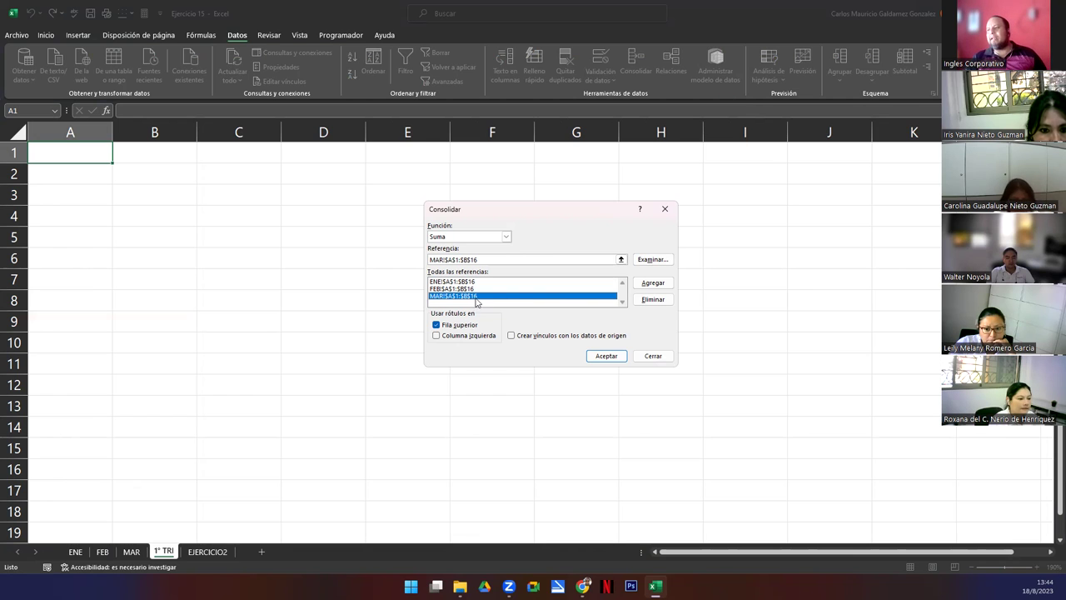
{"action": "left_click", "coordinate": [456, 283]}
{"action": "left_click", "coordinate": [460, 289]}
{"action": "left_click", "coordinate": [464, 296]}
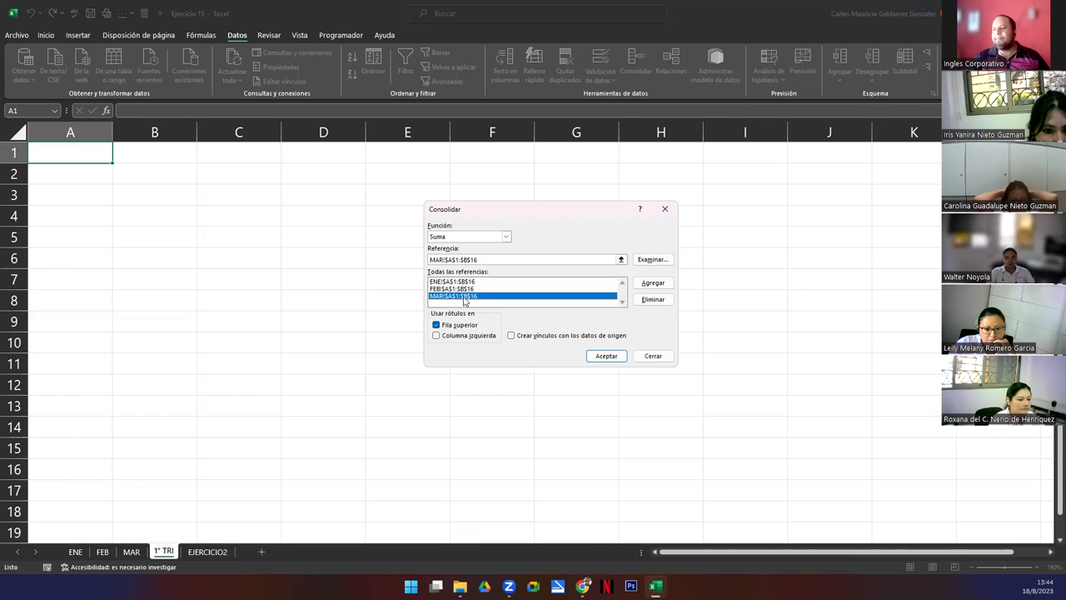
- Use left-column labels as well, run the consolidation, and look through the country list it produces
{"action": "left_click", "coordinate": [434, 337]}
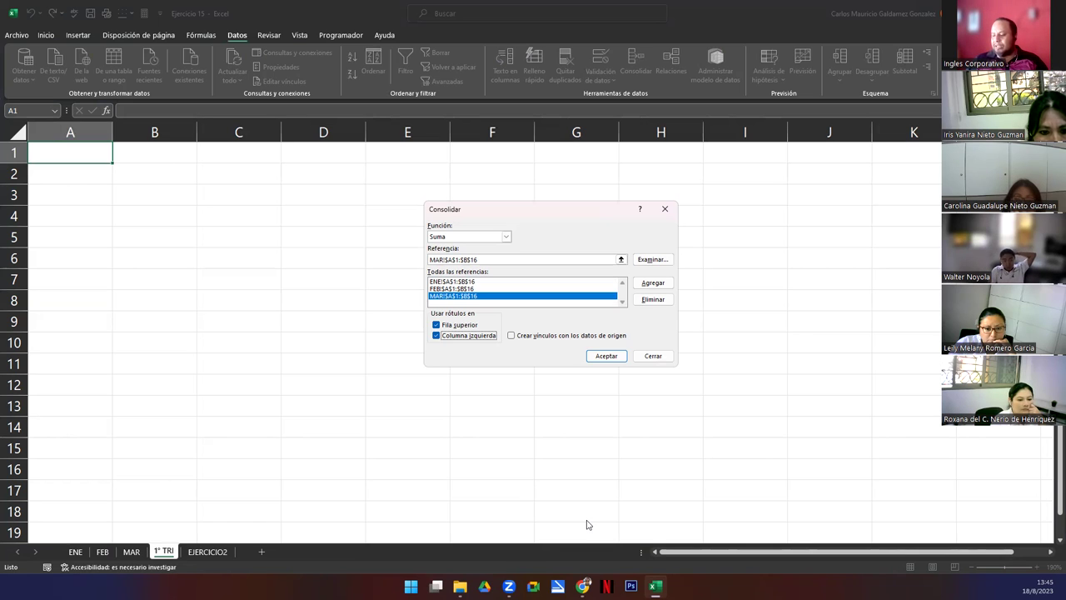
{"action": "left_click", "coordinate": [605, 355]}
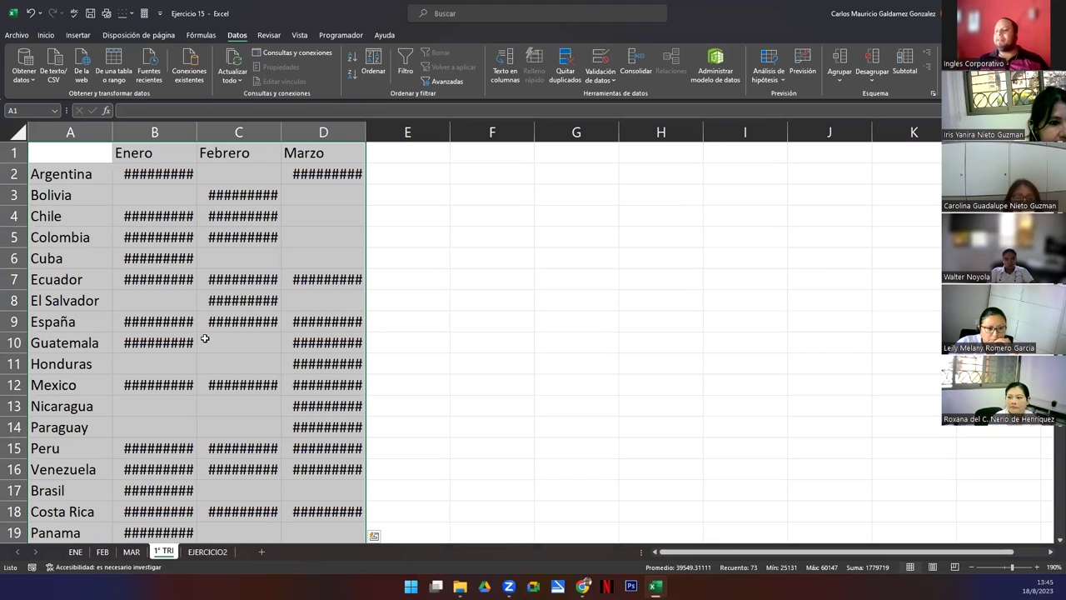
{"action": "scroll", "coordinate": [206, 341], "scroll_direction": "down", "scroll_amount": 5}
{"action": "scroll", "coordinate": [206, 345], "scroll_direction": "up", "scroll_amount": 5}
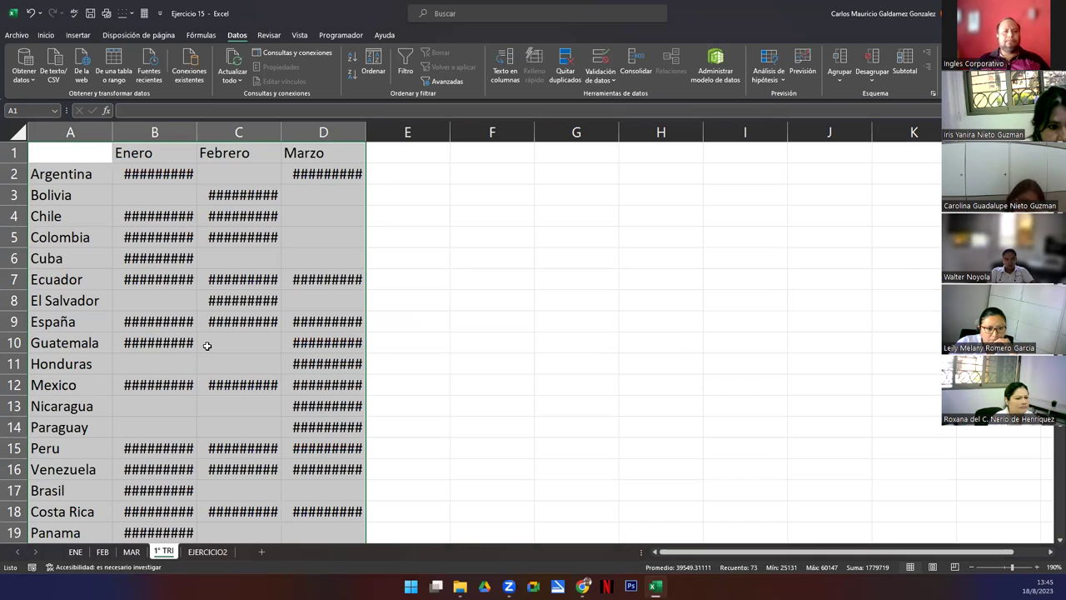
- Widen the Enero, Febrero and Marzo columns on the 1° TRI sheet so their amounts fit
{"action": "left_click", "coordinate": [146, 257]}
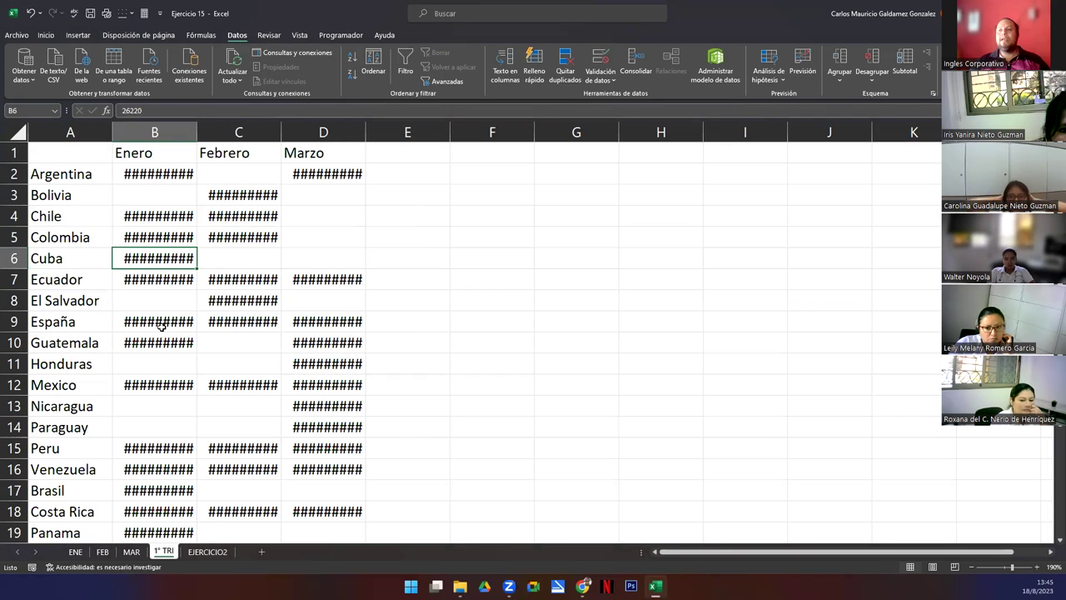
{"action": "left_click_drag", "start_coordinate": [197, 131], "coordinate": [200, 131]}
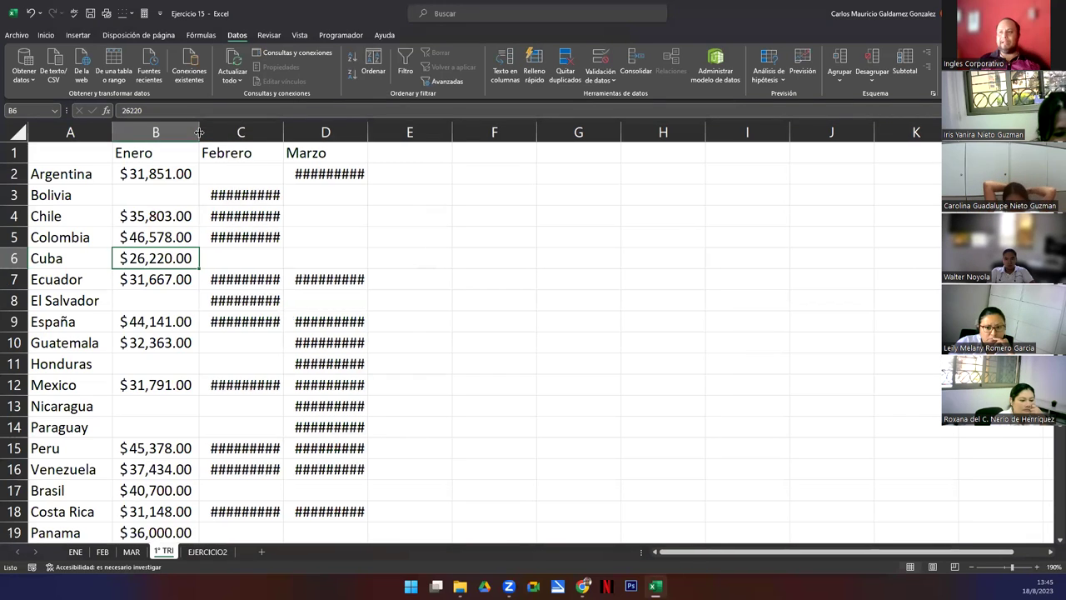
{"action": "left_click_drag", "start_coordinate": [282, 133], "coordinate": [285, 133]}
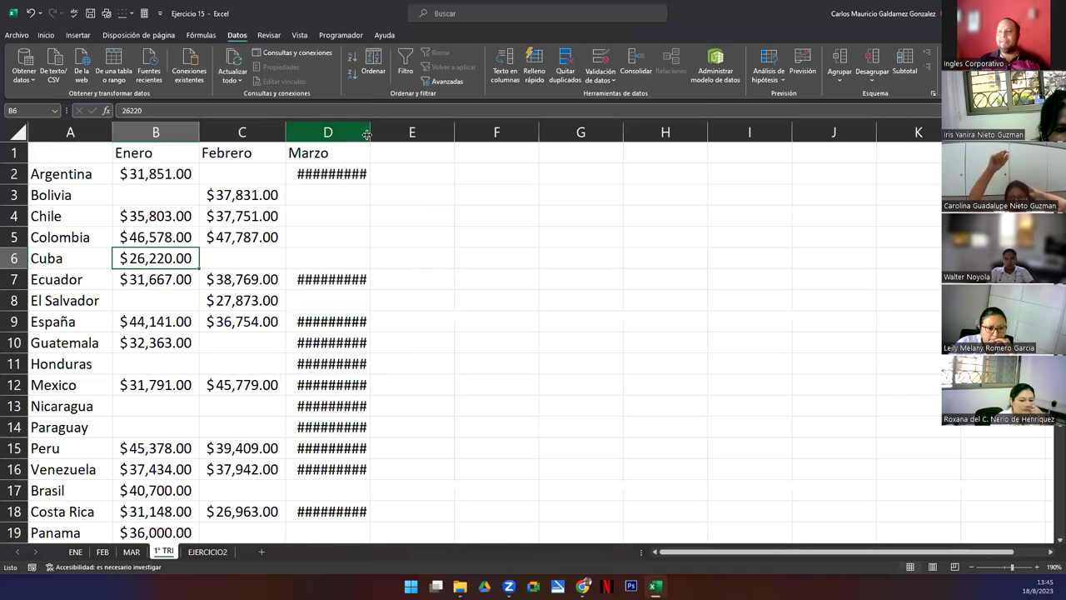
{"action": "left_click_drag", "start_coordinate": [369, 133], "coordinate": [371, 133]}
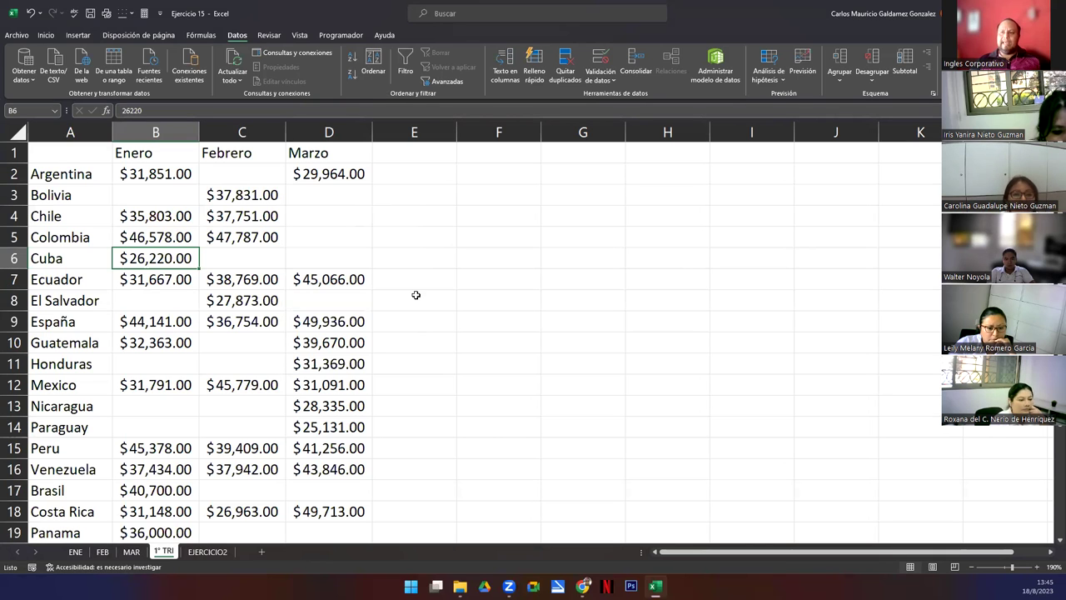
- Convert the consolidated range $A$1:$D$26 into a table with headers
{"action": "scroll", "coordinate": [219, 355], "scroll_direction": "down", "scroll_amount": 4, "text": "ctrl"}
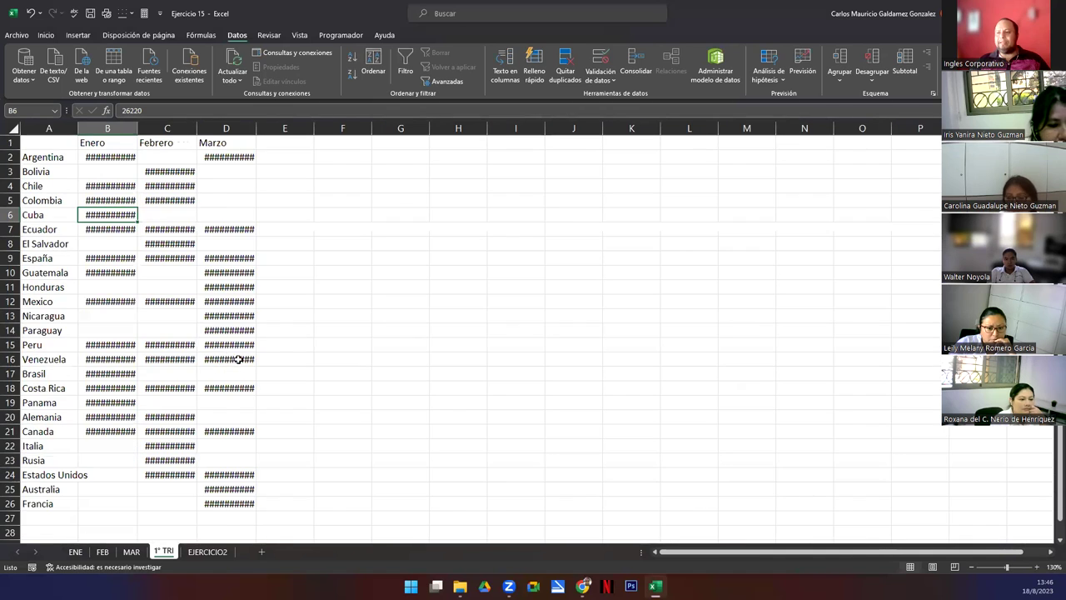
{"action": "scroll", "coordinate": [236, 356], "scroll_direction": "up", "scroll_amount": 1, "text": "ctrl"}
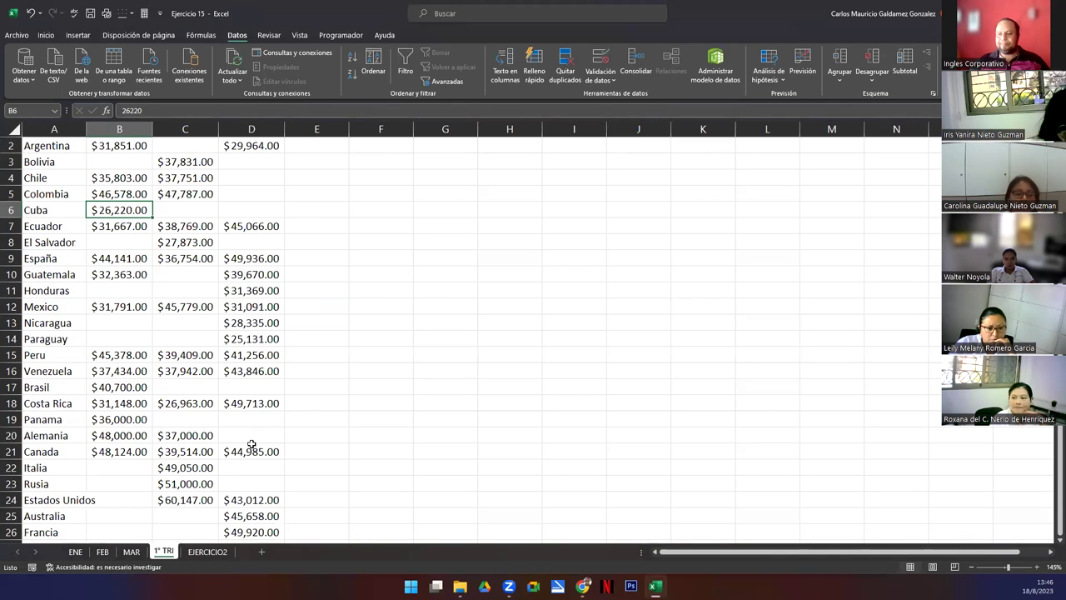
{"action": "scroll", "coordinate": [254, 437], "scroll_direction": "down", "scroll_amount": 5}
{"action": "scroll", "coordinate": [257, 421], "scroll_direction": "up", "scroll_amount": 6}
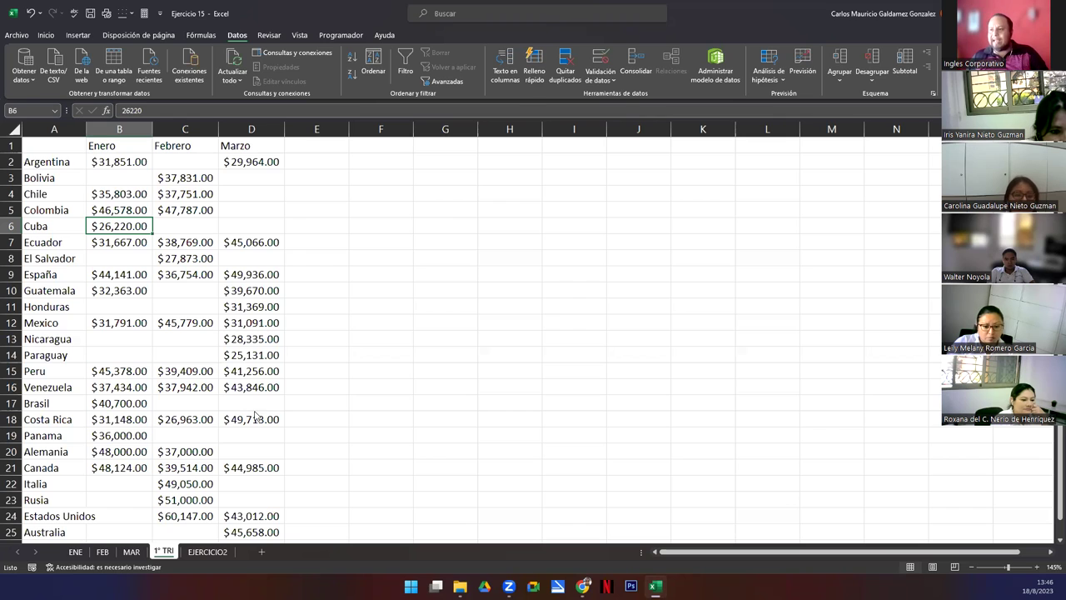
{"action": "key", "text": "ctrl+t"}
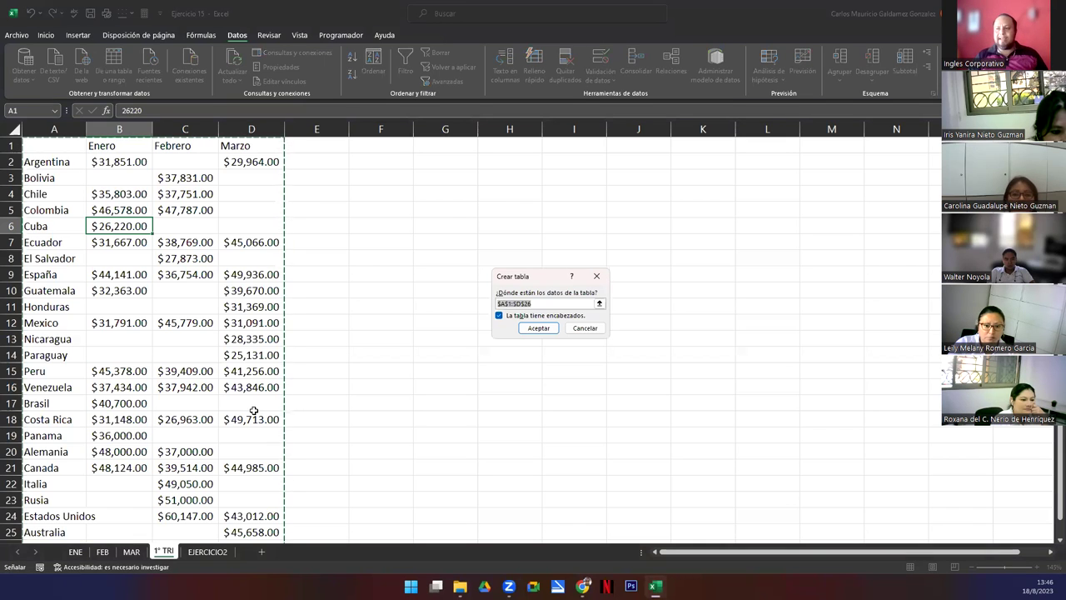
{"action": "key", "text": "Return"}
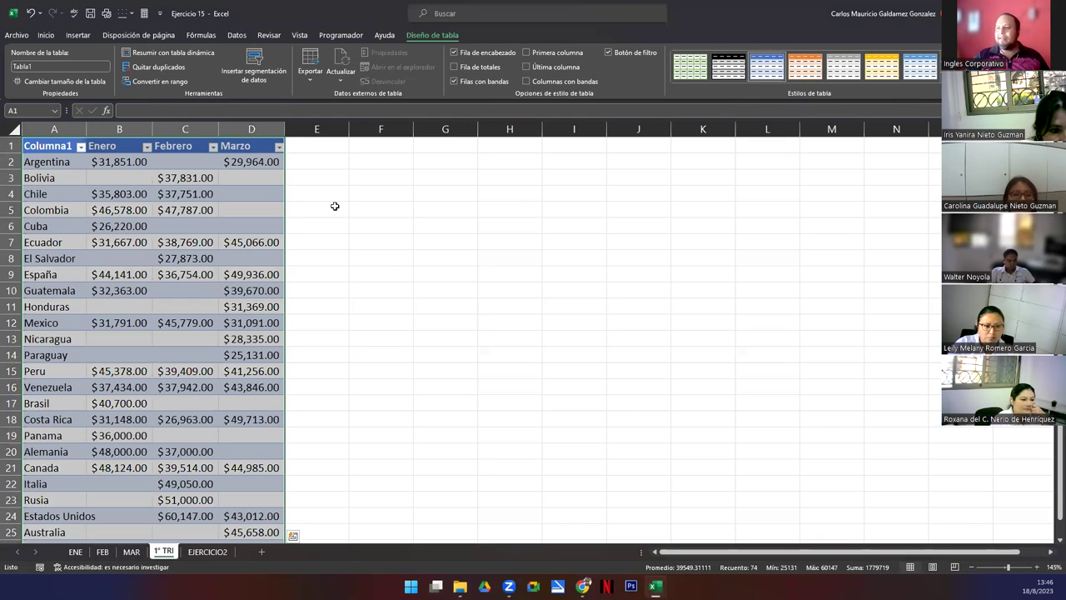
- Add a TOTAL column header in E1 and begin a formula in E2
{"action": "left_click", "coordinate": [304, 144]}
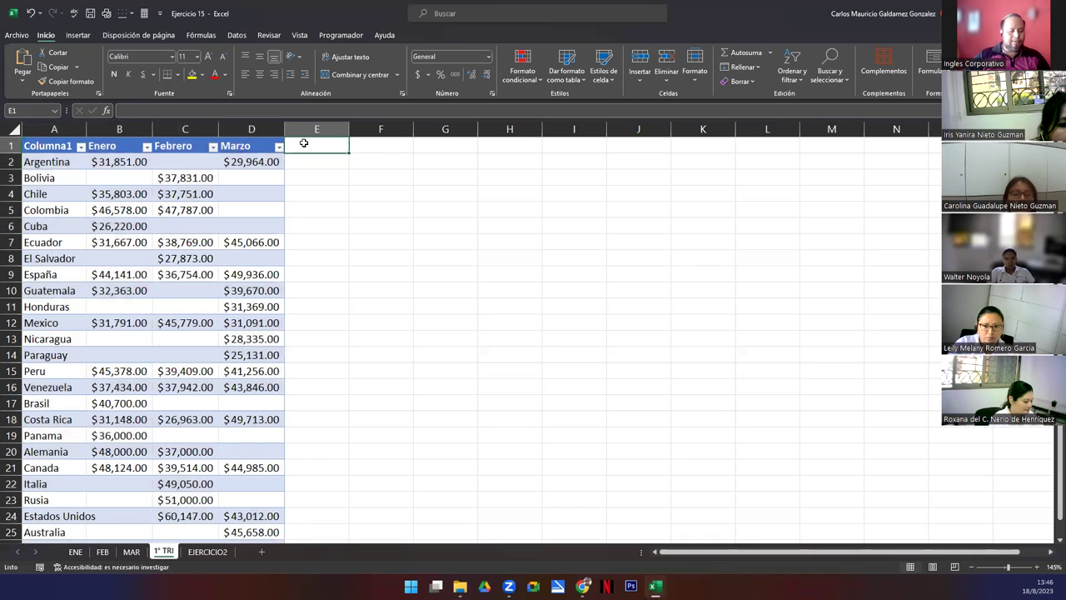
{"action": "type", "text": "TOTAL"}
{"action": "key", "text": "Return"}
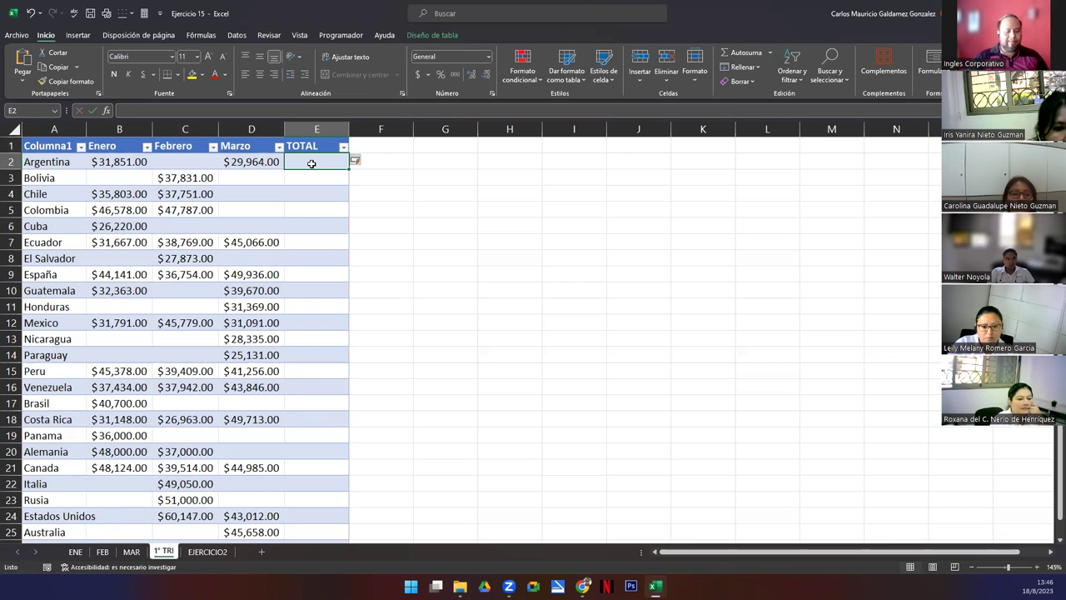
{"action": "type", "text": "="}
{"action": "left_click", "coordinate": [313, 163]}
{"action": "key", "text": "BackSpace"}
{"action": "key", "text": "BackSpace"}
{"action": "key", "text": "BackSpace"}
{"action": "key", "text": "BackSpace"}
{"action": "key", "text": "BackSpace"}
{"action": "key", "text": "BackSpace"}
{"action": "key", "text": "BackSpace"}
{"action": "key", "text": "BackSpace"}
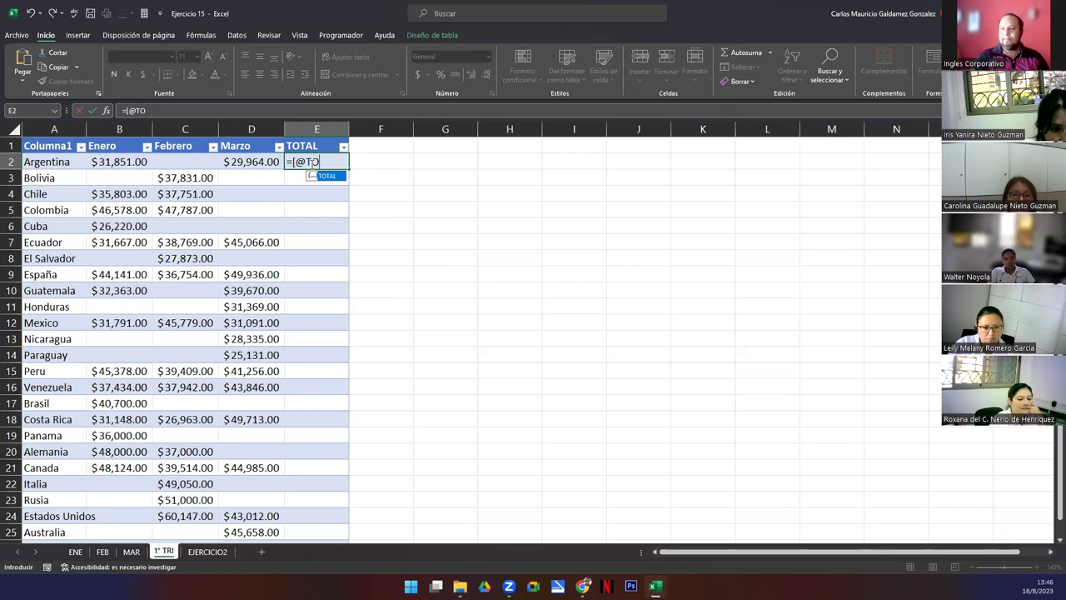
- Complete the TOTAL formula in E2 as =SUMA(Tabla1[@[Enero]:[Marzo]]) to sum each country's three months
{"action": "type", "text": "SUMA("}
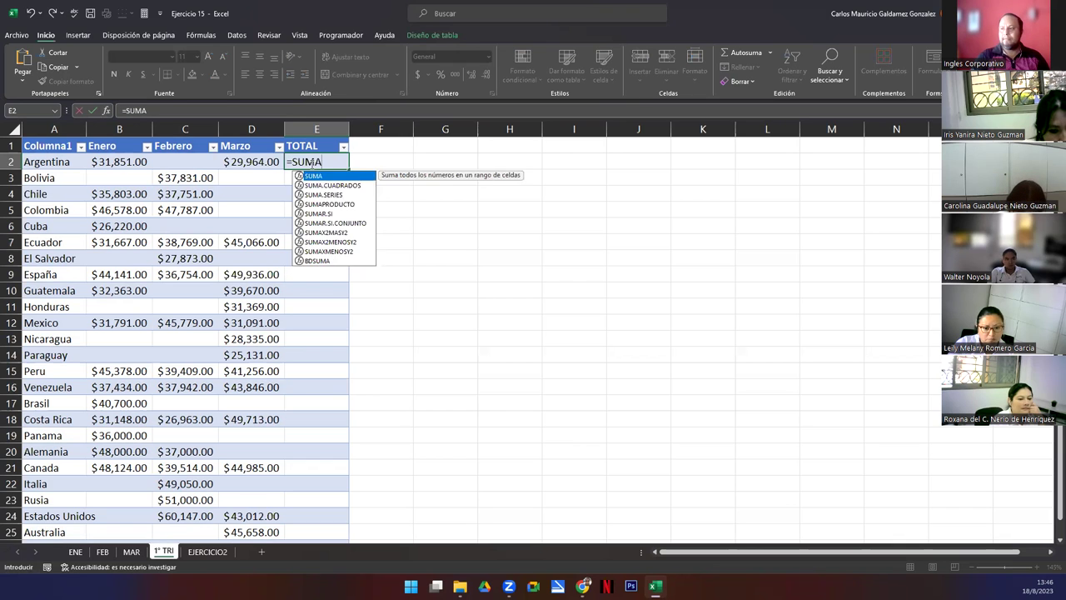
{"action": "key", "text": "Left"}
{"action": "key", "text": "Left"}
{"action": "key", "text": "Left"}
{"action": "key", "text": "Left"}
{"action": "key", "text": "Right"}
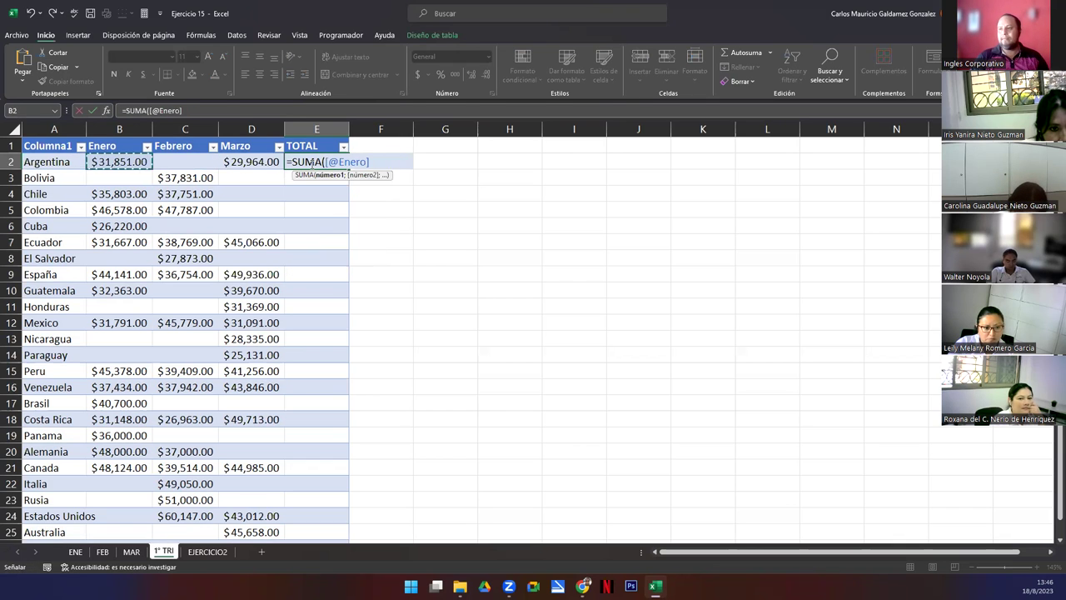
{"action": "key", "text": "shift+Right"}
{"action": "key", "text": "shift+Right"}
{"action": "type", "text": ")"}
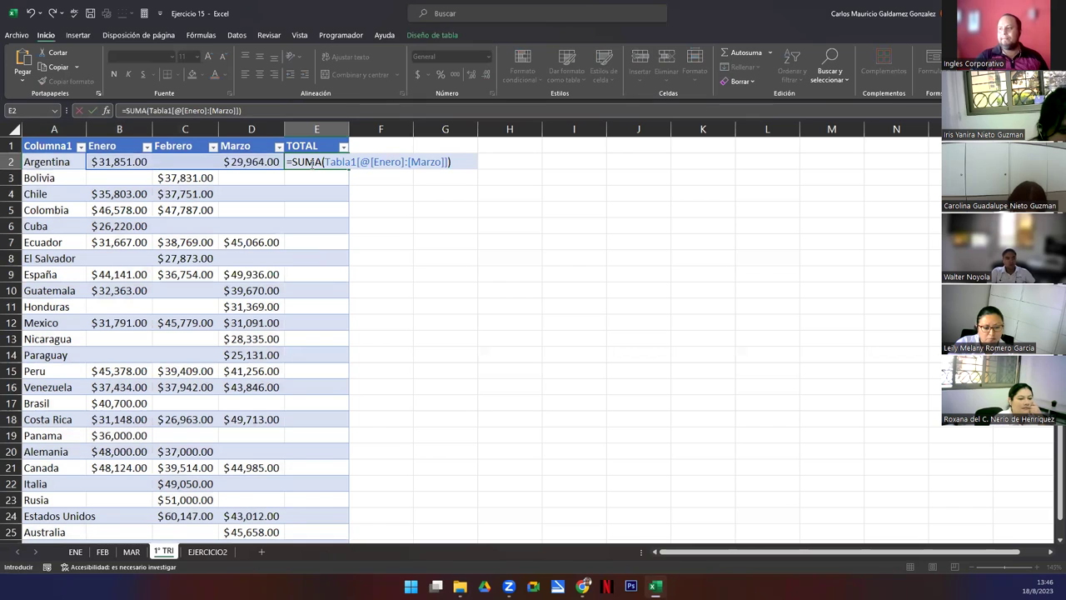
{"action": "key", "text": "Return"}
{"action": "left_click", "coordinate": [309, 162]}
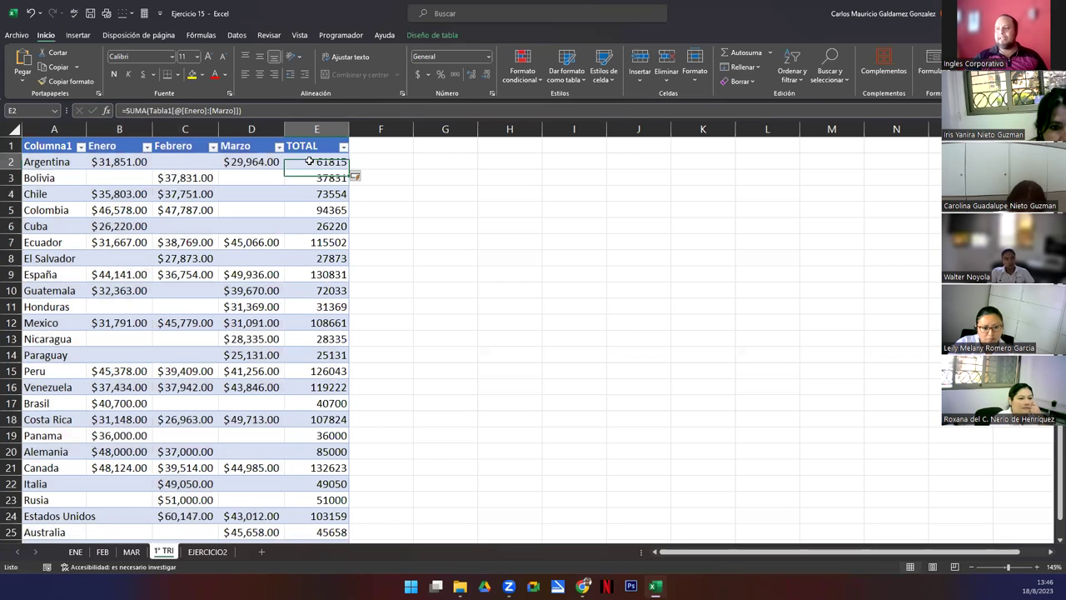
- Apply the accounting number format to all the amounts in the TOTAL column of the 1° TRI table
{"action": "key", "text": "ctrl+shift+Down"}
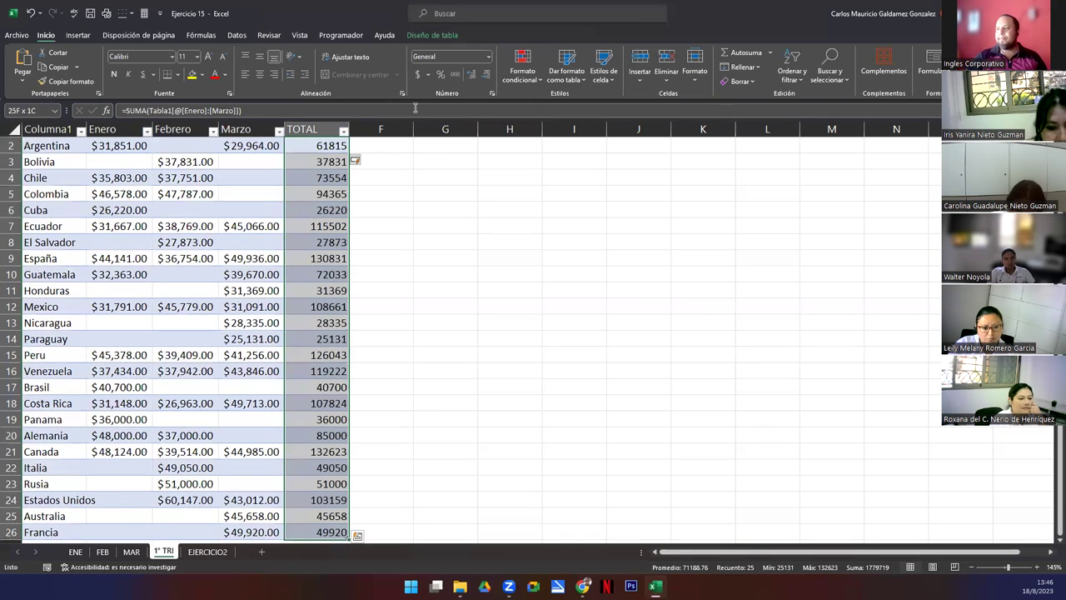
{"action": "left_click", "coordinate": [417, 73]}
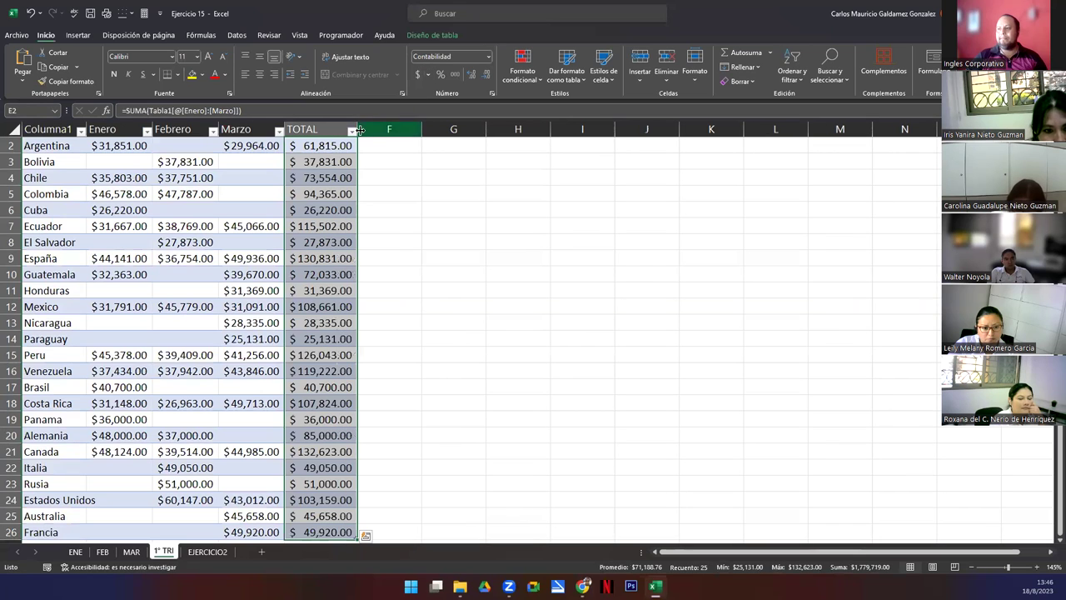
{"action": "scroll", "coordinate": [229, 252], "scroll_direction": "up", "scroll_amount": 1}
{"action": "left_click", "coordinate": [215, 257]}
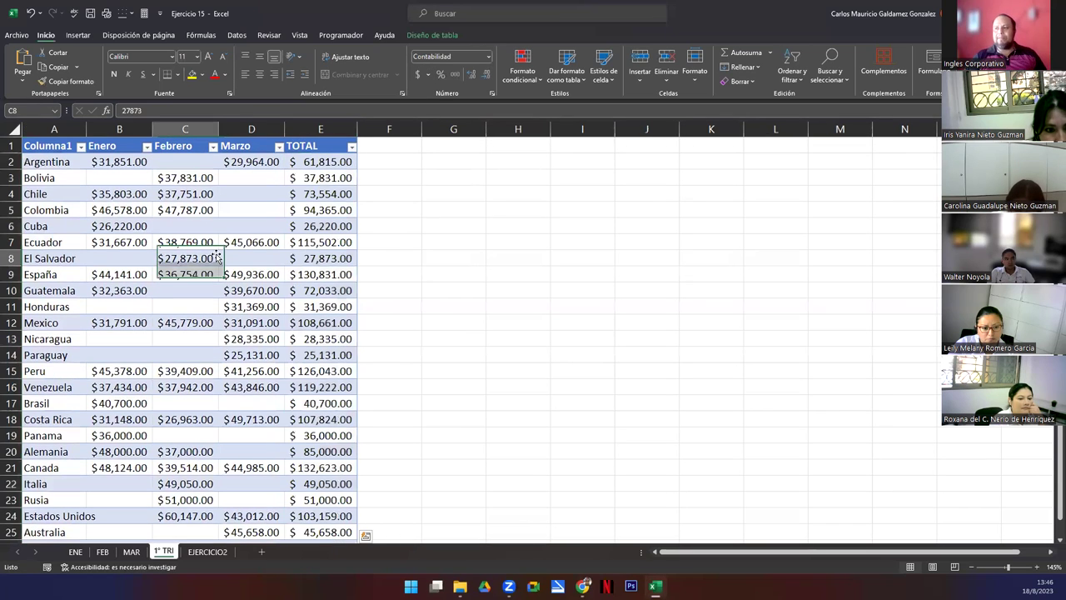
- Examine the TOTAL formulas in the first rows and the consolidated list of countries in the first column
{"action": "left_click", "coordinate": [306, 161]}
{"action": "left_click", "coordinate": [314, 178]}
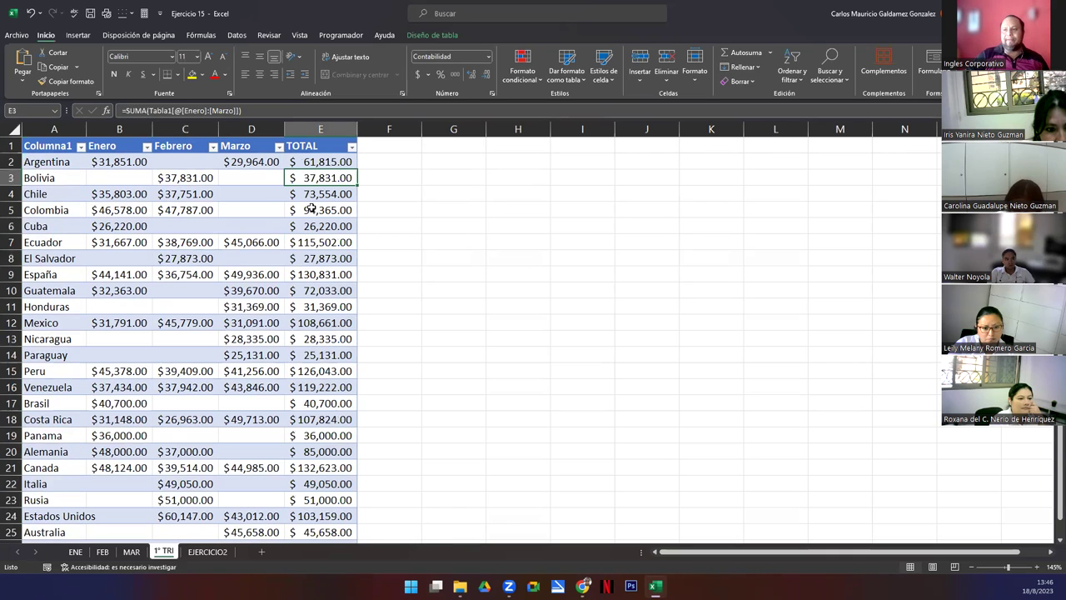
{"action": "left_click", "coordinate": [311, 195]}
{"action": "left_click", "coordinate": [314, 214]}
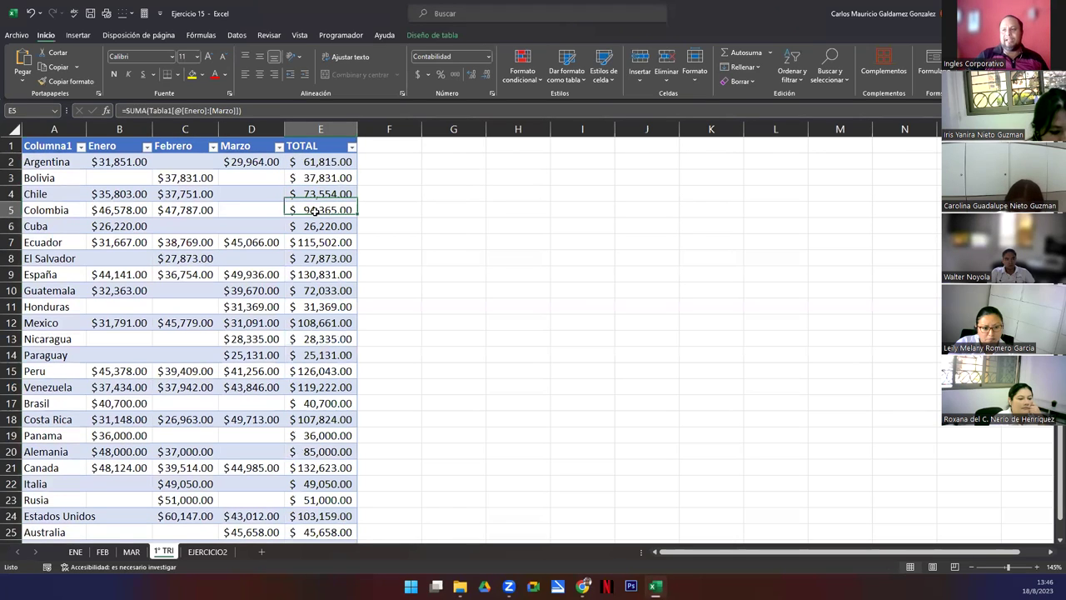
{"action": "left_click_drag", "start_coordinate": [41, 162], "coordinate": [63, 483]}
{"action": "scroll", "coordinate": [62, 483], "scroll_direction": "down", "scroll_amount": 5}
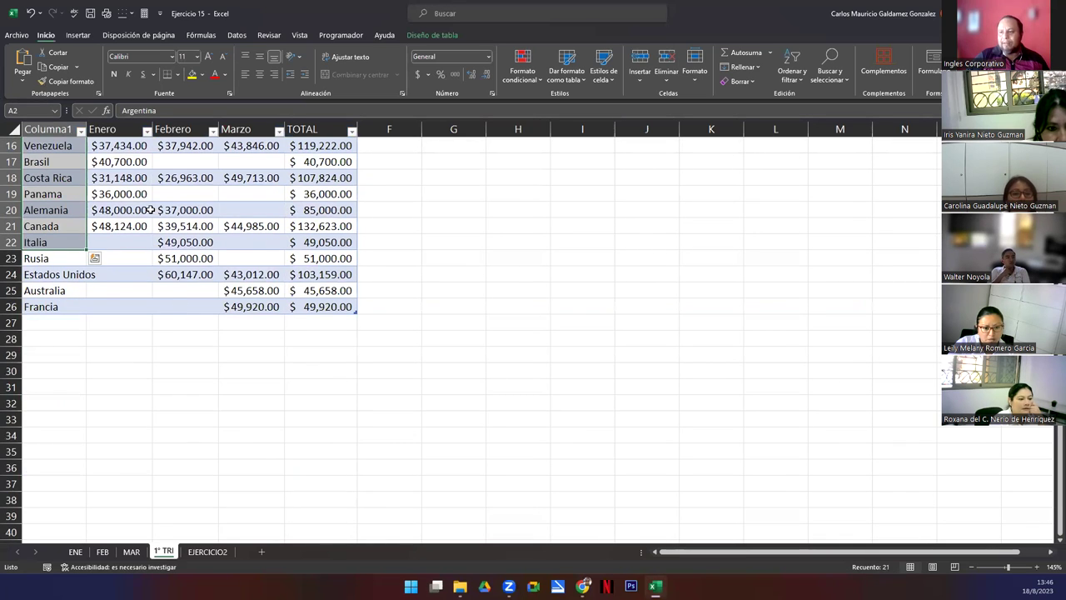
{"action": "scroll", "coordinate": [63, 313], "scroll_direction": "up", "scroll_amount": 5}
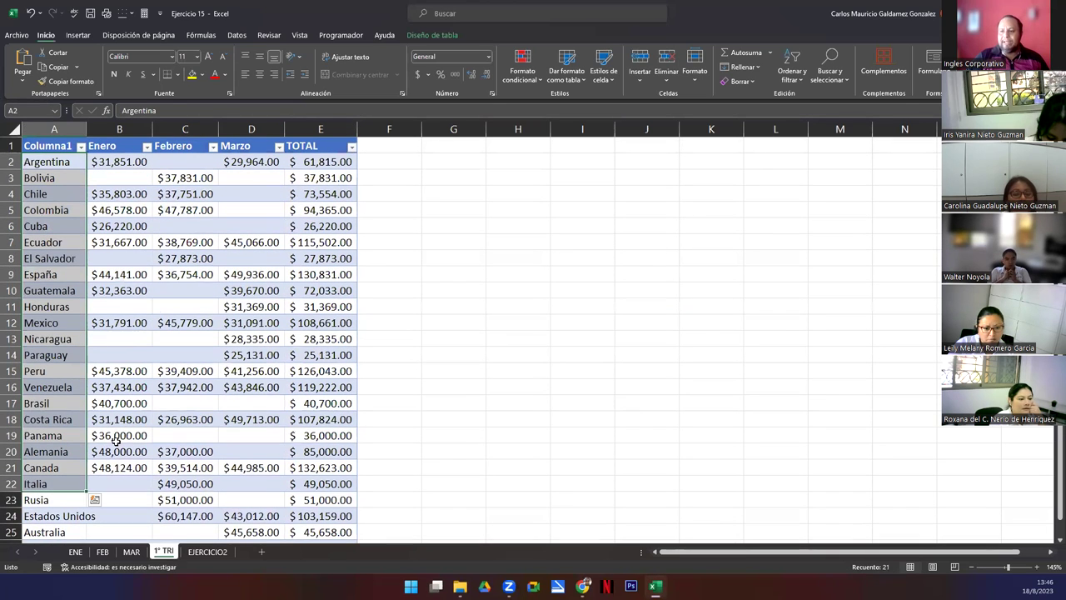
- Compare the country lists on the ENE, FEB and MAR sheets with the last countries consolidated on the 1° TRI sheet
{"action": "left_click", "coordinate": [73, 552]}
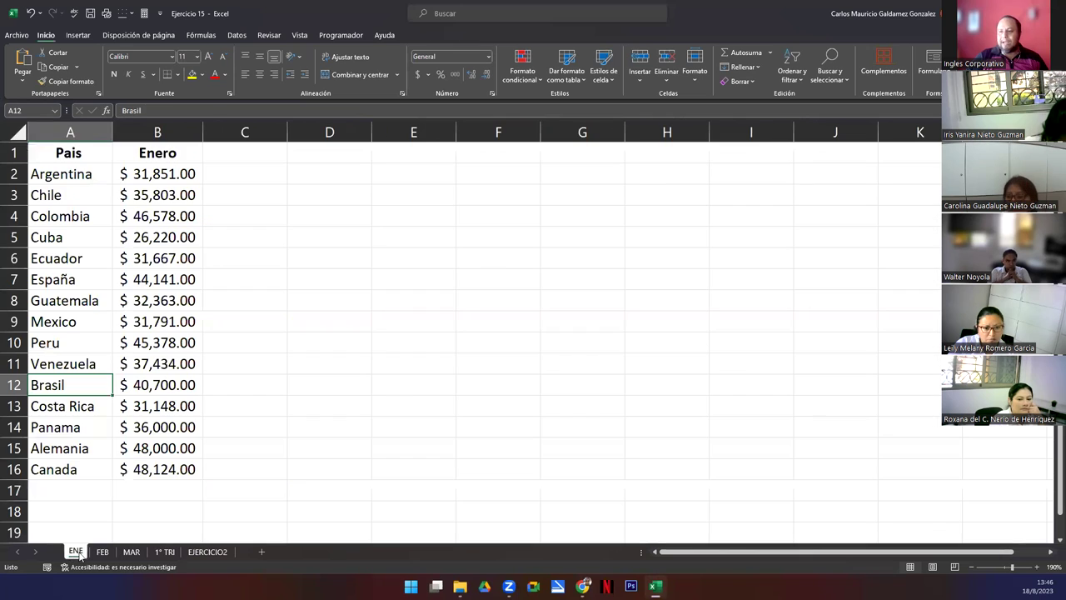
{"action": "left_click", "coordinate": [102, 553]}
{"action": "left_click", "coordinate": [130, 552]}
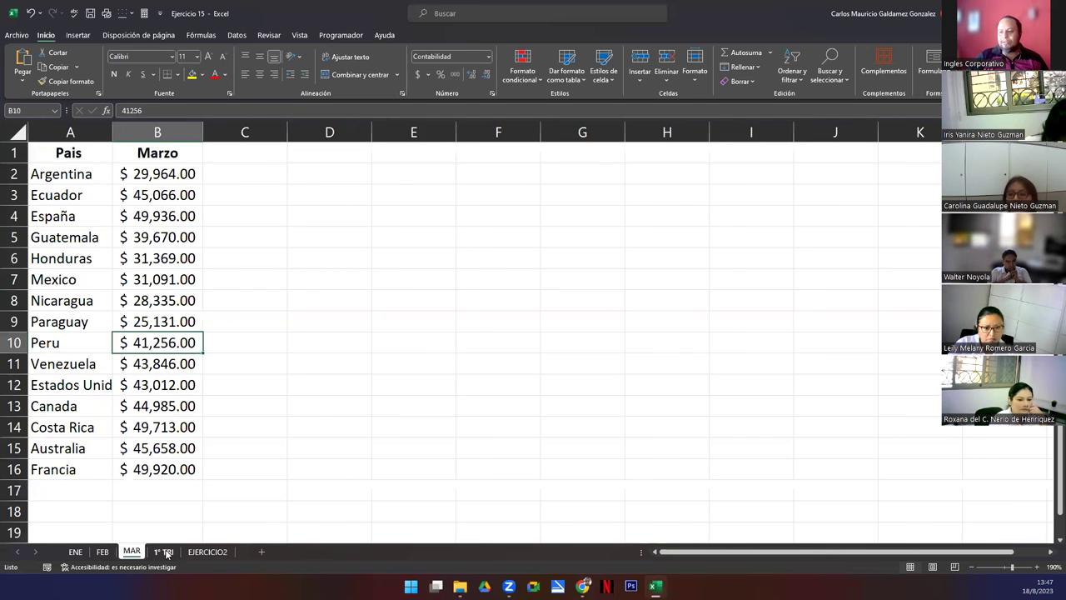
{"action": "left_click", "coordinate": [165, 552]}
{"action": "left_click", "coordinate": [207, 552]}
{"action": "left_click", "coordinate": [165, 552]}
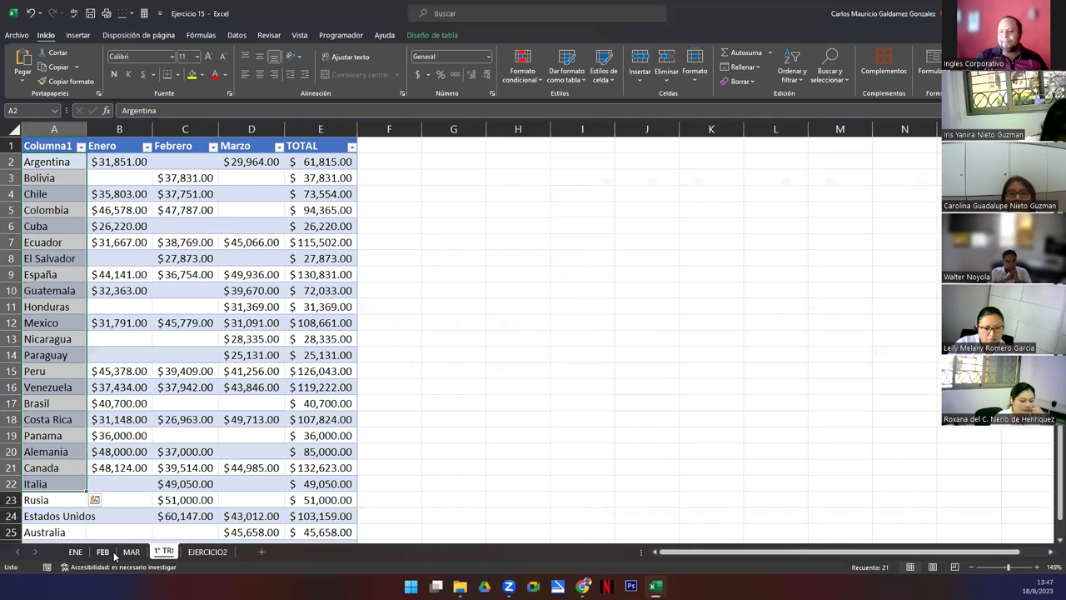
{"action": "left_click", "coordinate": [54, 502]}
{"action": "left_click_drag", "start_coordinate": [51, 517], "coordinate": [71, 533]}
{"action": "scroll", "coordinate": [74, 525], "scroll_direction": "down", "scroll_amount": 5}
{"action": "scroll", "coordinate": [74, 521], "scroll_direction": "up", "scroll_amount": 5}
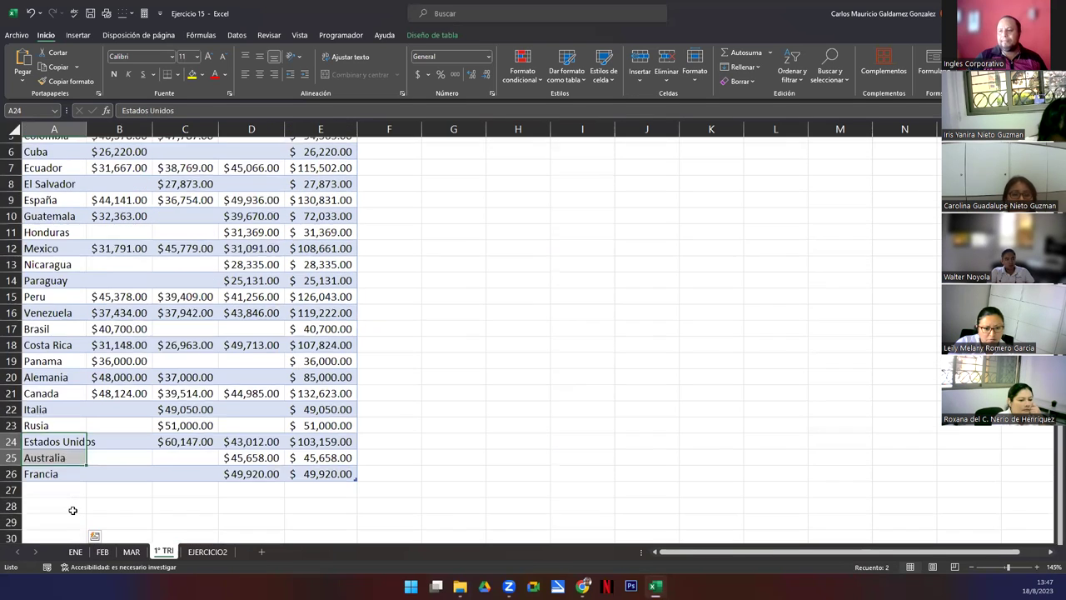
- Sort the whole consolidated table by country from A to Z and review the reordered rows
{"action": "left_click", "coordinate": [58, 167]}
{"action": "left_click_drag", "start_coordinate": [60, 173], "coordinate": [346, 517]}
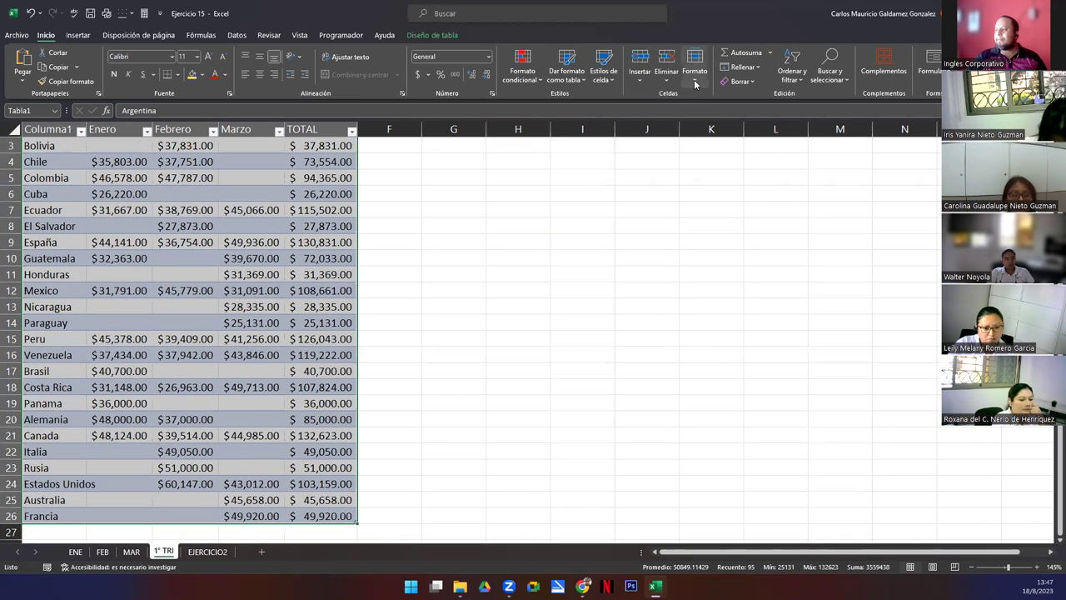
{"action": "left_click", "coordinate": [797, 78]}
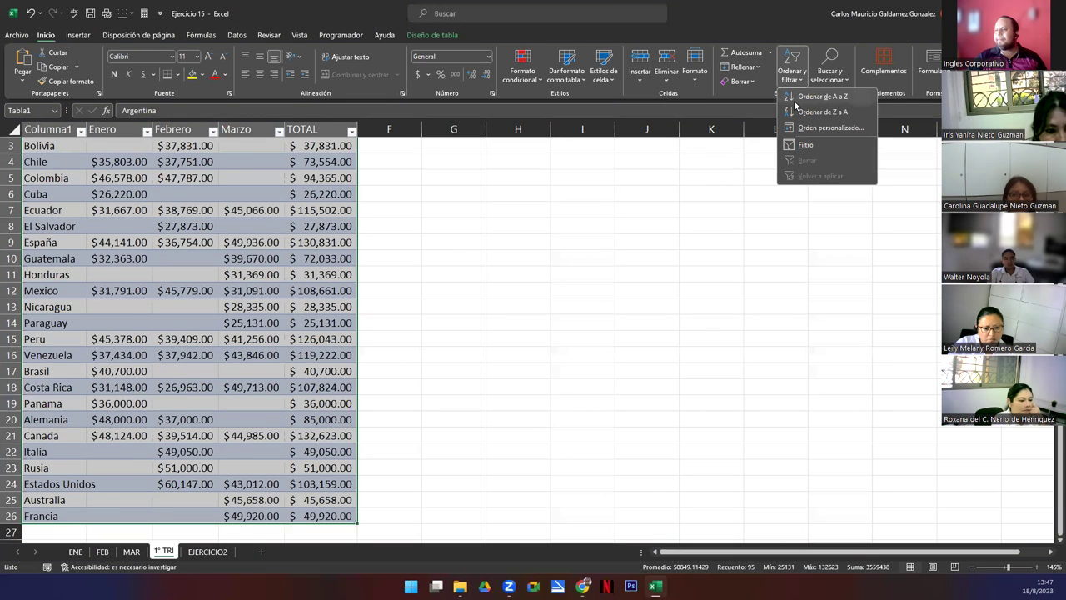
{"action": "left_click", "coordinate": [794, 100]}
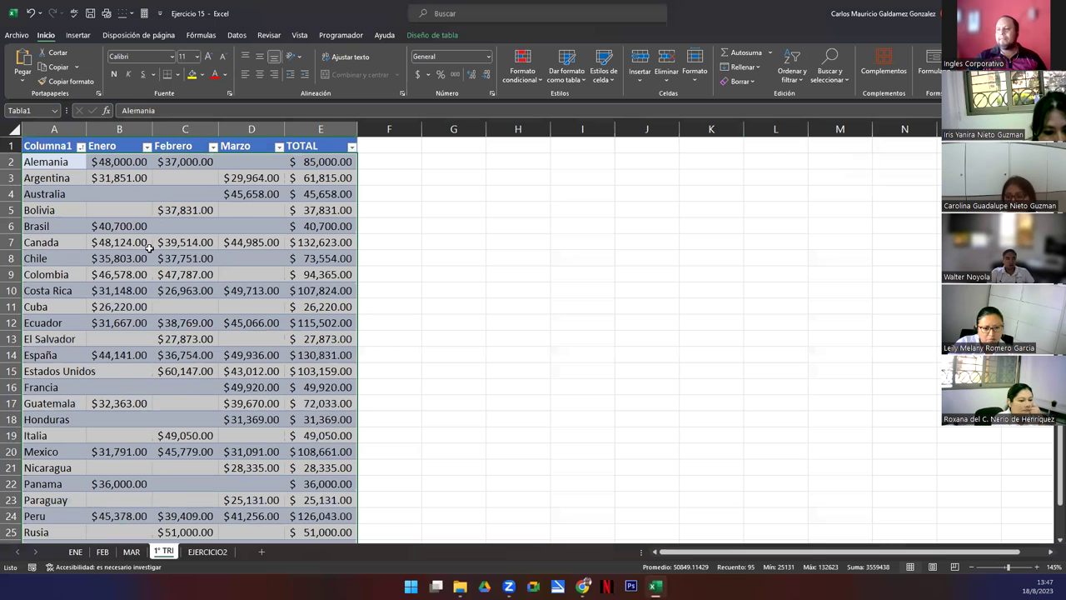
{"action": "left_click", "coordinate": [115, 302]}
{"action": "scroll", "coordinate": [114, 295], "scroll_direction": "down", "scroll_amount": 5}
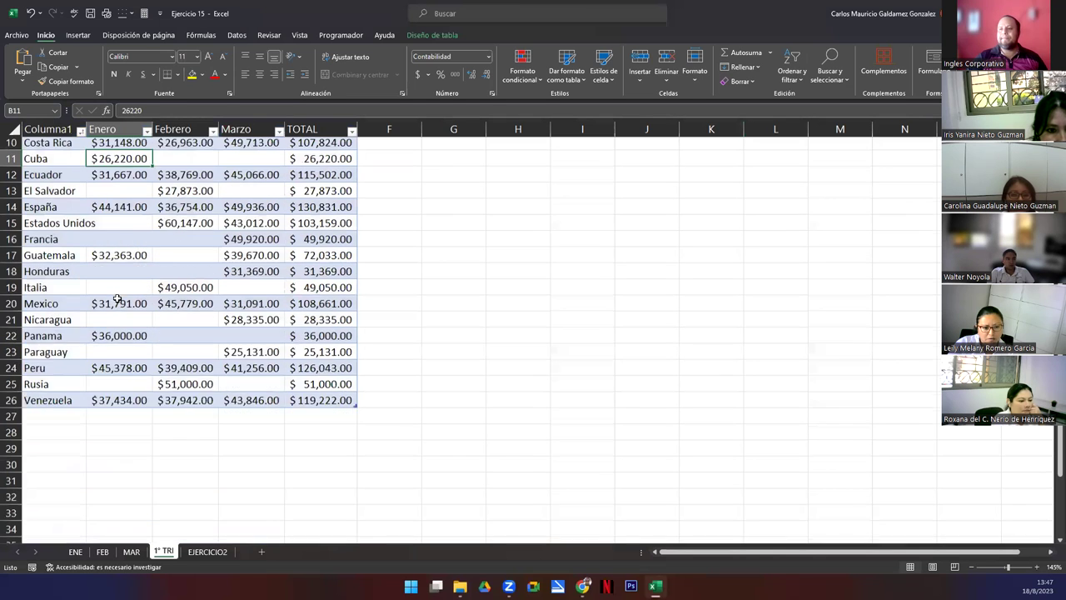
{"action": "scroll", "coordinate": [154, 345], "scroll_direction": "up", "scroll_amount": 2}
{"action": "scroll", "coordinate": [154, 345], "scroll_direction": "up", "scroll_amount": 3}
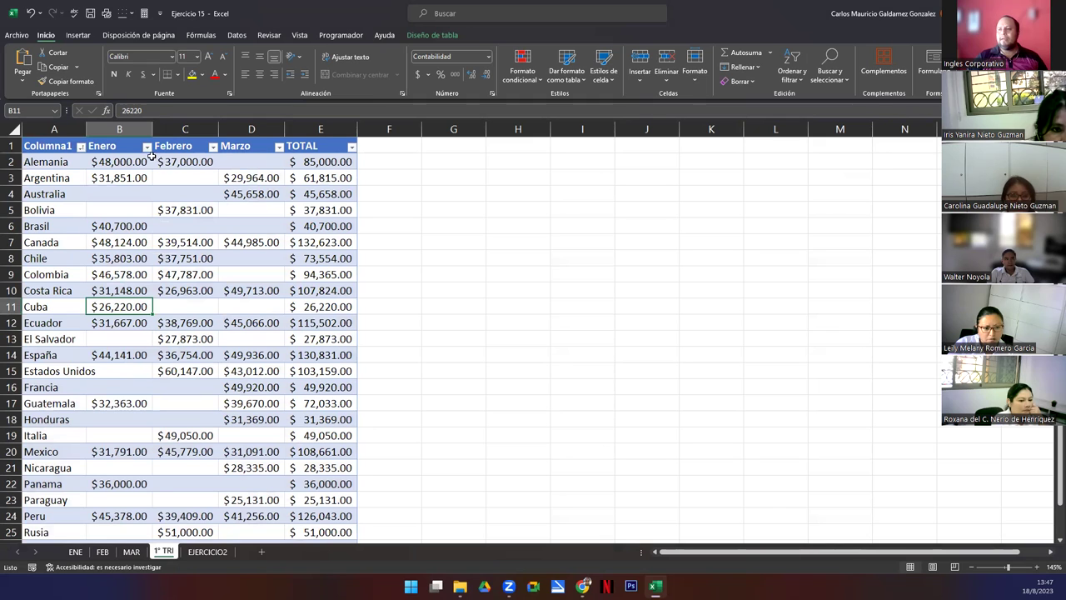
{"action": "left_click_drag", "start_coordinate": [132, 160], "coordinate": [198, 166]}
{"action": "left_click", "coordinate": [199, 173]}
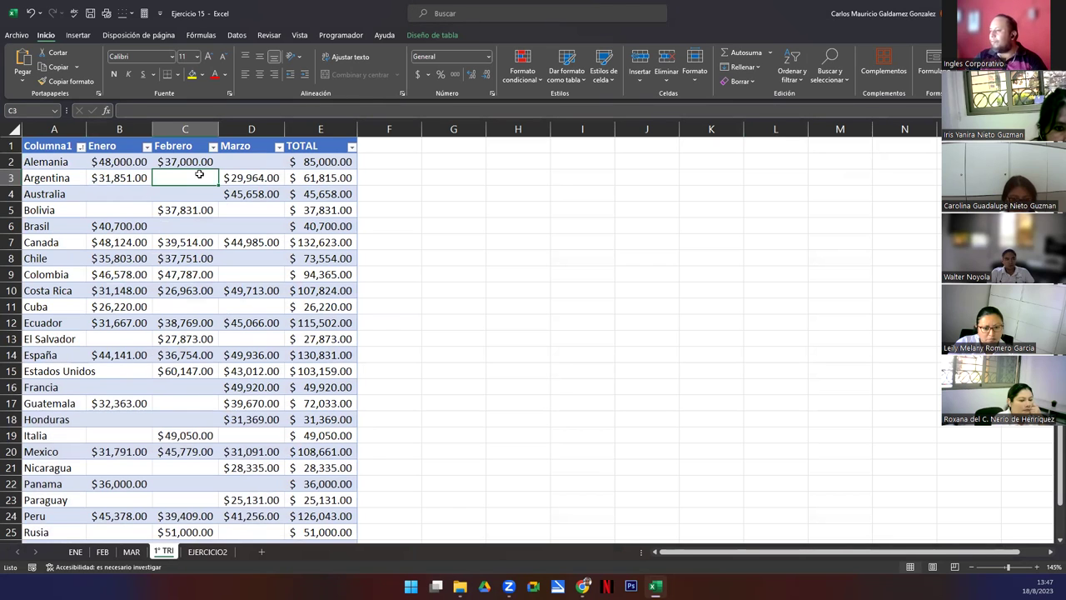
- Undo the alphabetical sort of the consolidated table and close the image preview window
{"action": "key", "text": "ctrl+z"}
{"action": "left_click", "coordinate": [171, 253]}
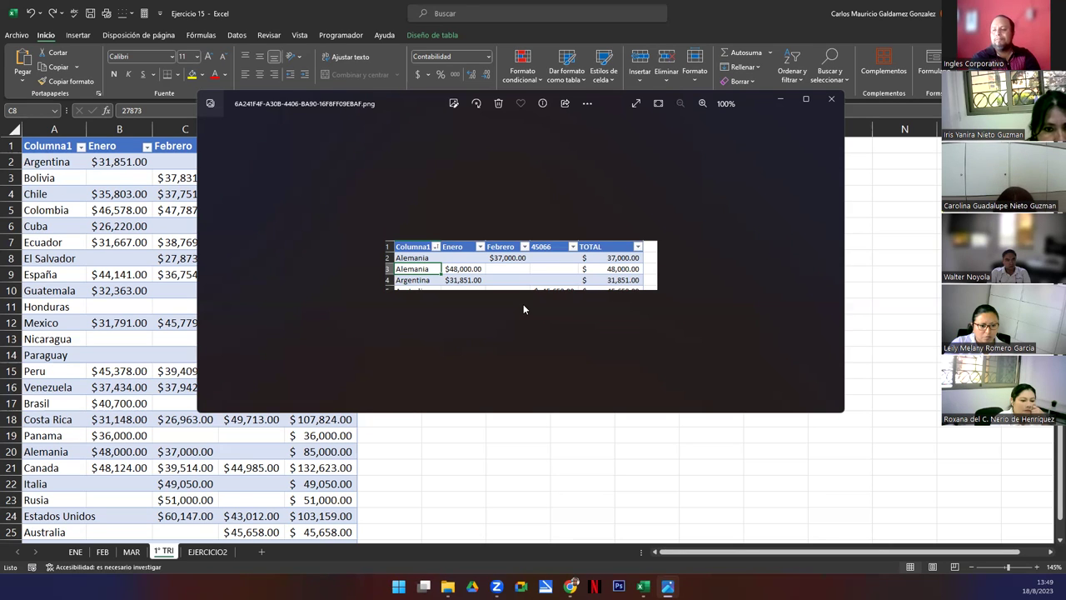
{"action": "left_click", "coordinate": [831, 99]}
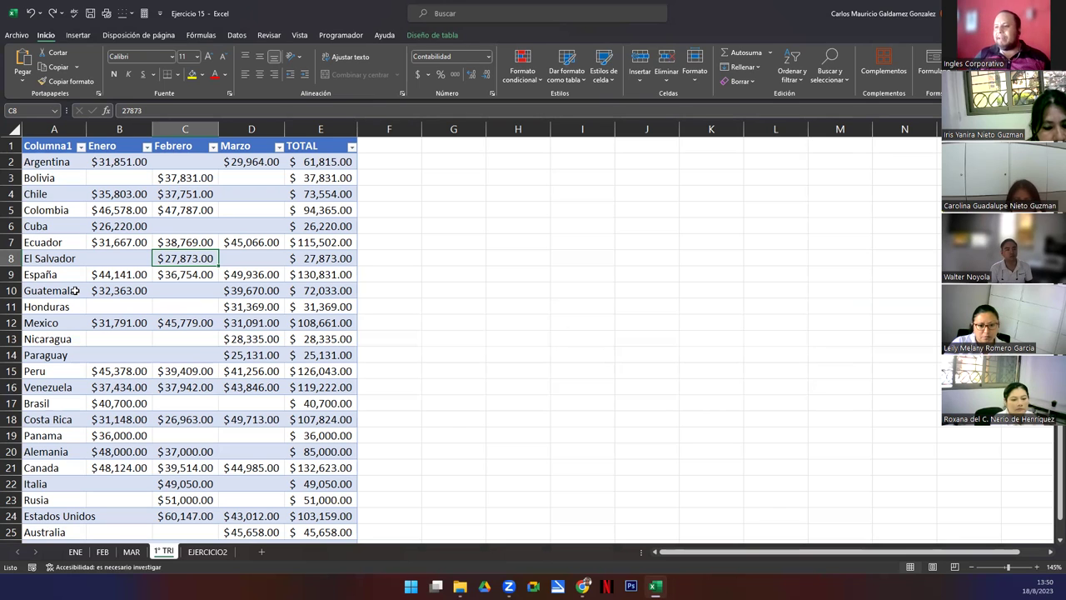
- Inspect the TOTAL formula in E2 and the month cells it refers to
{"action": "left_click", "coordinate": [320, 125]}
{"action": "left_click", "coordinate": [319, 161]}
{"action": "key", "text": "F2"}
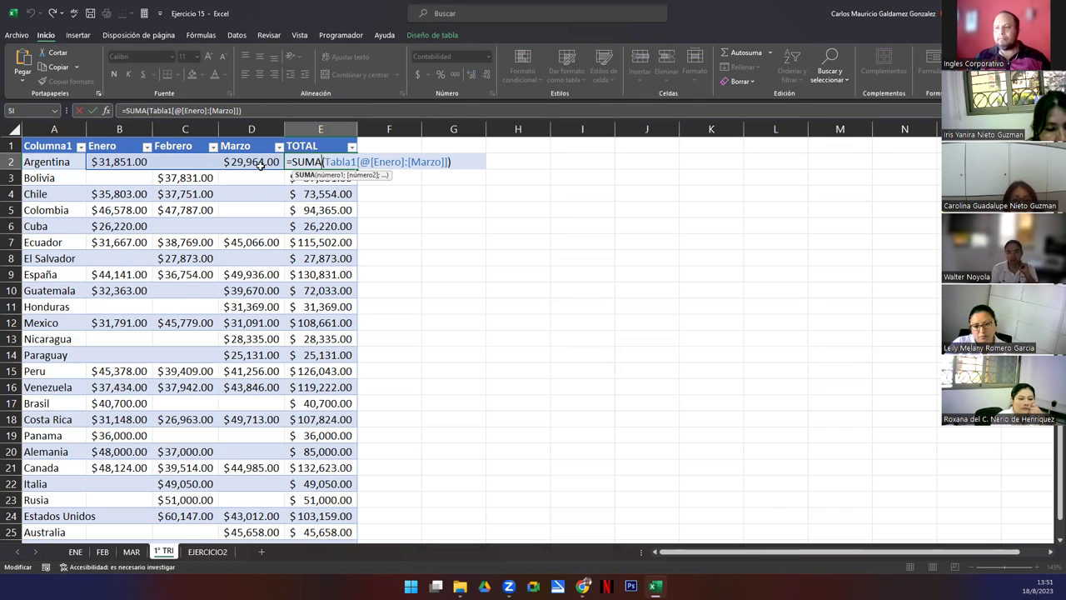
{"action": "left_click", "coordinate": [197, 161]}
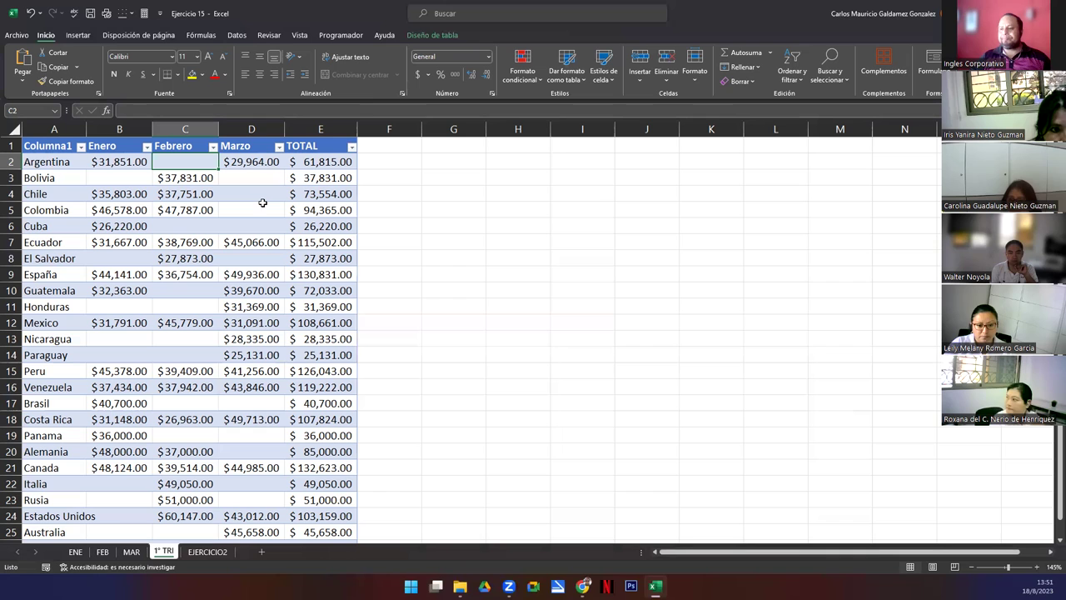
- Examine the sector tables and the Acumulado areas on the EJERCICIO2 sheet
{"action": "left_click", "coordinate": [206, 552]}
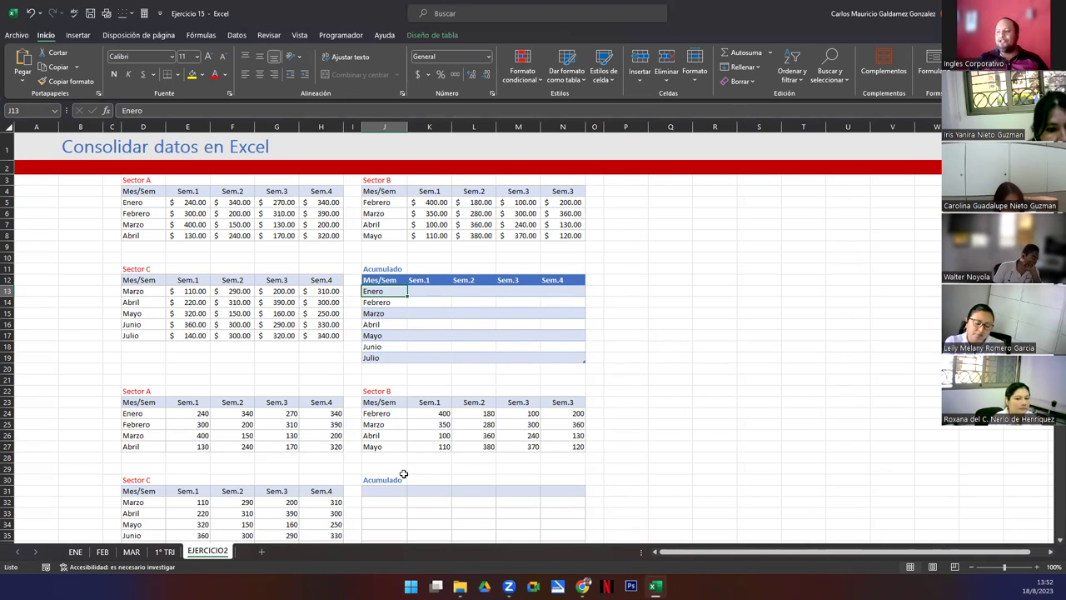
{"action": "left_click", "coordinate": [373, 280]}
{"action": "left_click_drag", "start_coordinate": [375, 283], "coordinate": [566, 358]}
{"action": "scroll", "coordinate": [404, 349], "scroll_direction": "down", "scroll_amount": 5}
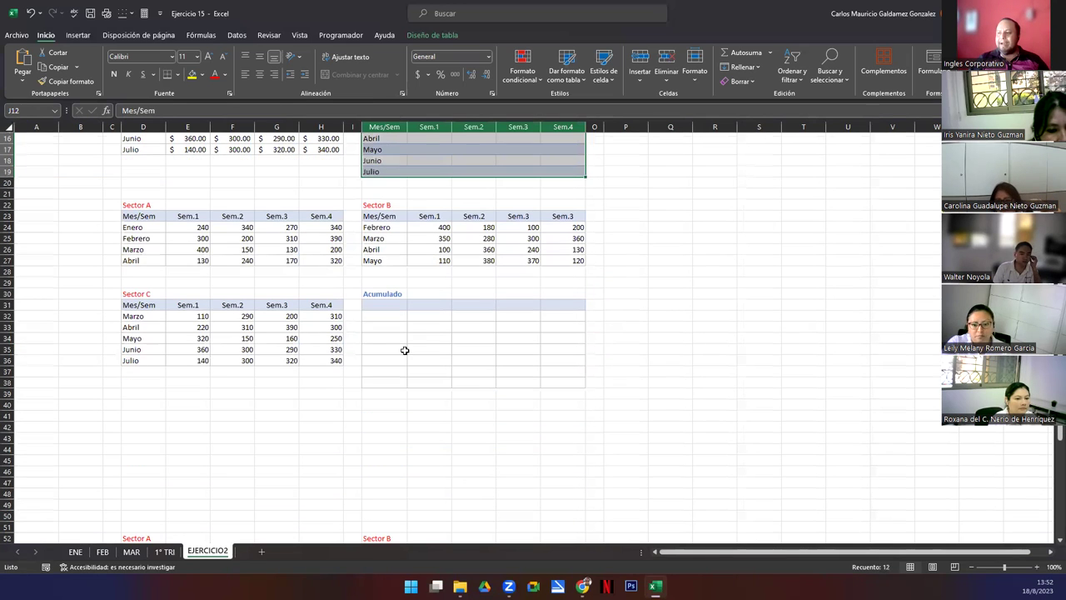
{"action": "left_click_drag", "start_coordinate": [375, 304], "coordinate": [571, 381]}
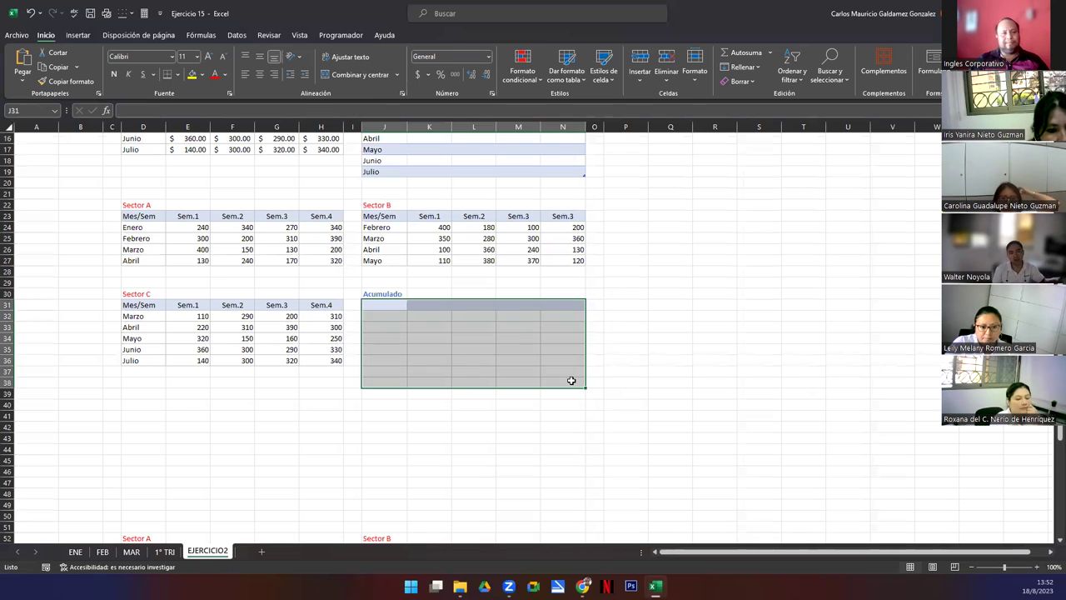
{"action": "scroll", "coordinate": [511, 374], "scroll_direction": "up", "scroll_amount": 5}
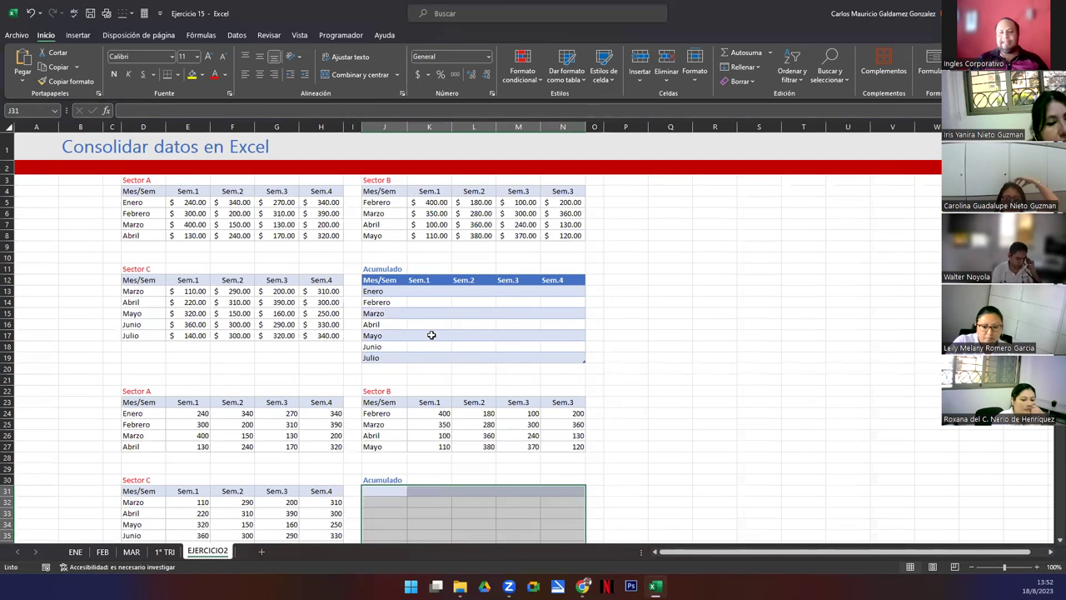
{"action": "left_click", "coordinate": [431, 335]}
{"action": "left_click_drag", "start_coordinate": [133, 180], "coordinate": [282, 237]}
{"action": "left_click_drag", "start_coordinate": [327, 290], "coordinate": [192, 323]}
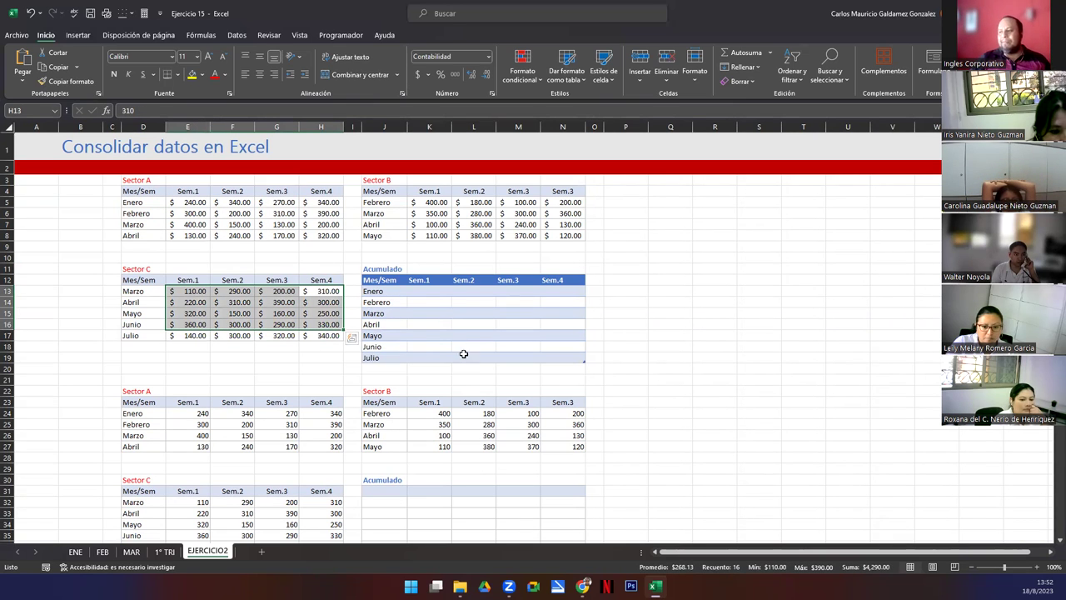
{"action": "left_click_drag", "start_coordinate": [367, 279], "coordinate": [489, 359]}
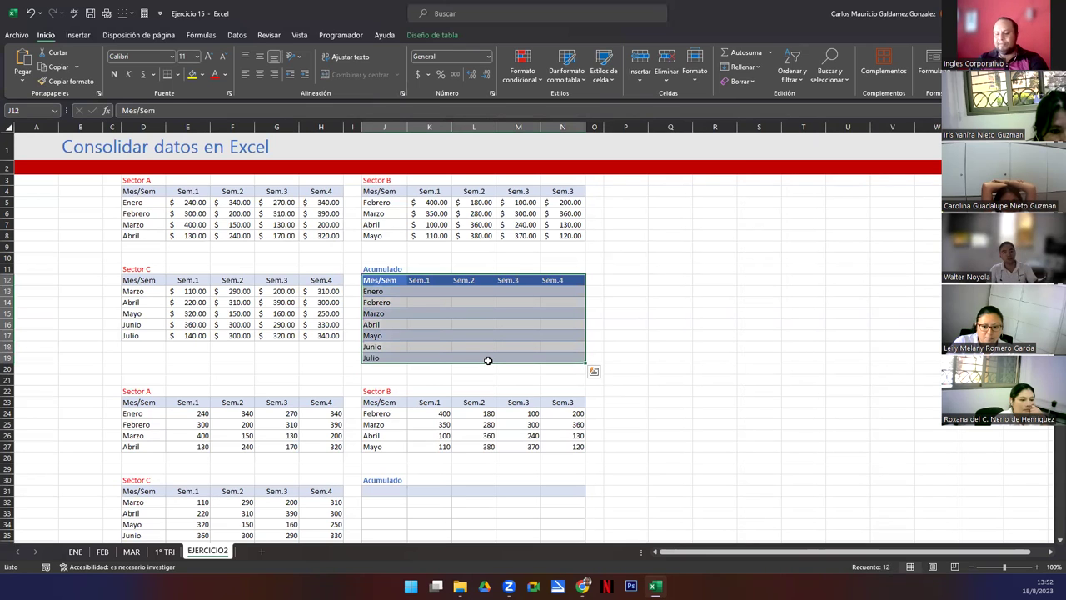
- Remove the existing Acumulado table from J12:N19 and select J12 as the consolidation destination
{"action": "key", "text": "ctrl+z"}
{"action": "left_click", "coordinate": [424, 353]}
{"action": "left_click", "coordinate": [378, 279]}
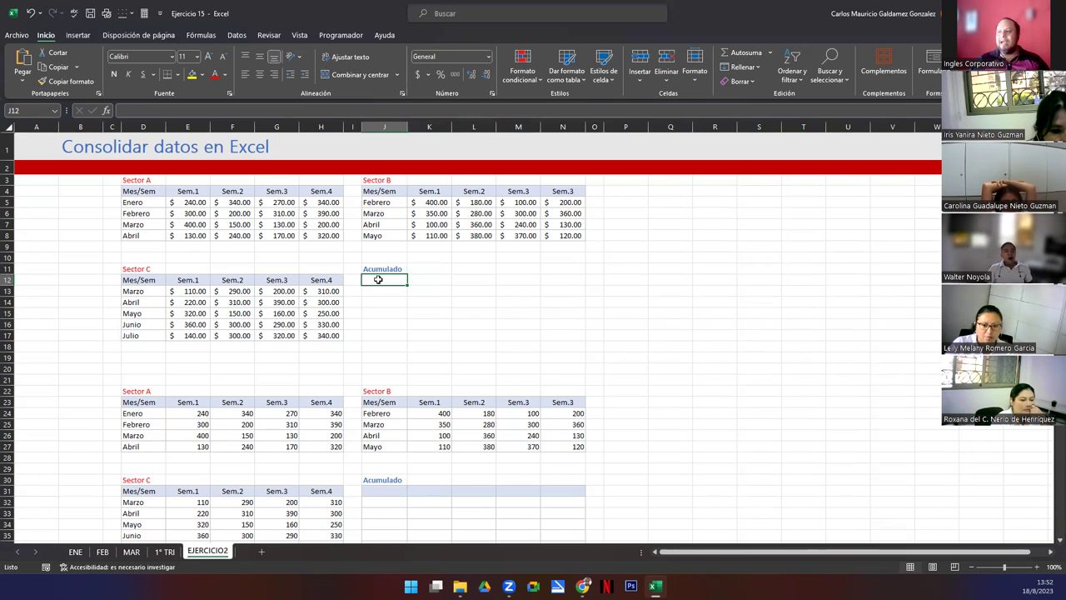
- Start a data consolidation at J12 and delete the three old EJERCICIO2 references from its reference list
{"action": "left_click", "coordinate": [237, 35]}
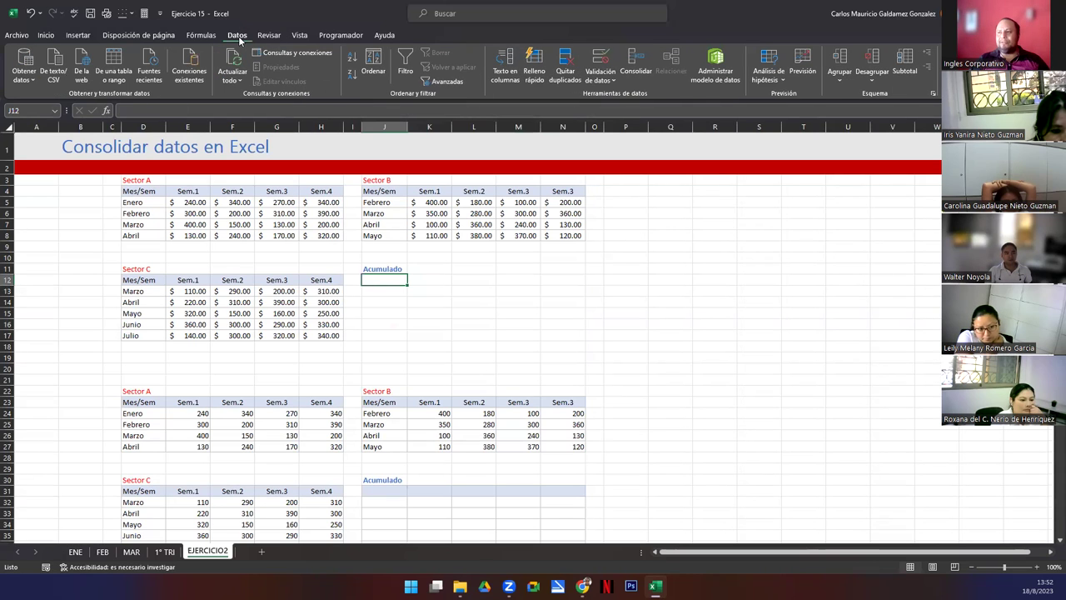
{"action": "left_click", "coordinate": [637, 67]}
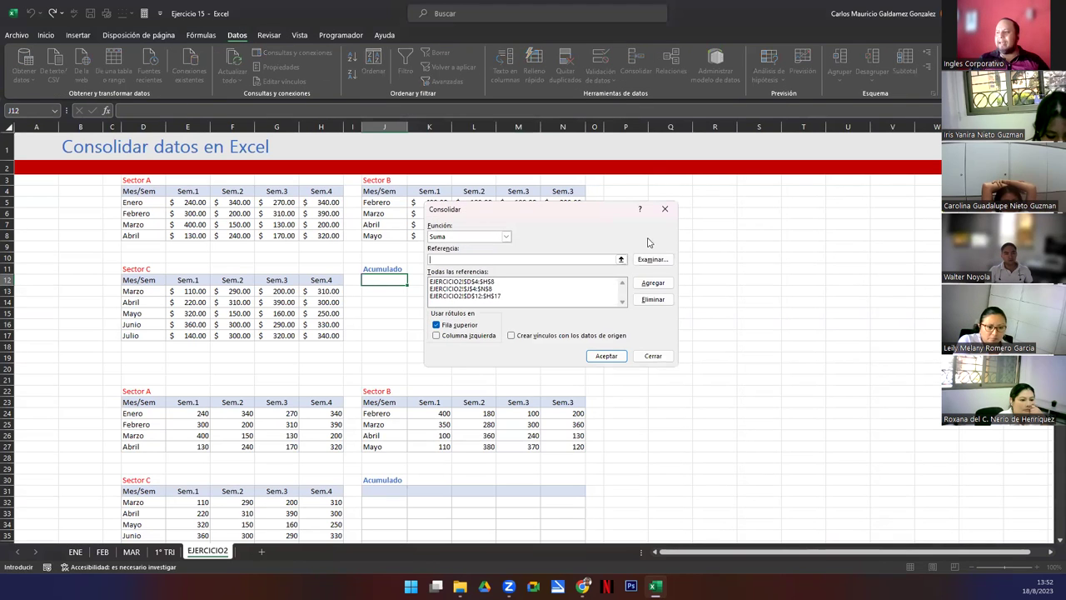
{"action": "left_click", "coordinate": [481, 283]}
{"action": "left_click", "coordinate": [653, 299]}
{"action": "left_click", "coordinate": [500, 282]}
{"action": "left_click", "coordinate": [671, 302]}
{"action": "left_click", "coordinate": [491, 282]}
{"action": "left_click", "coordinate": [655, 300]}
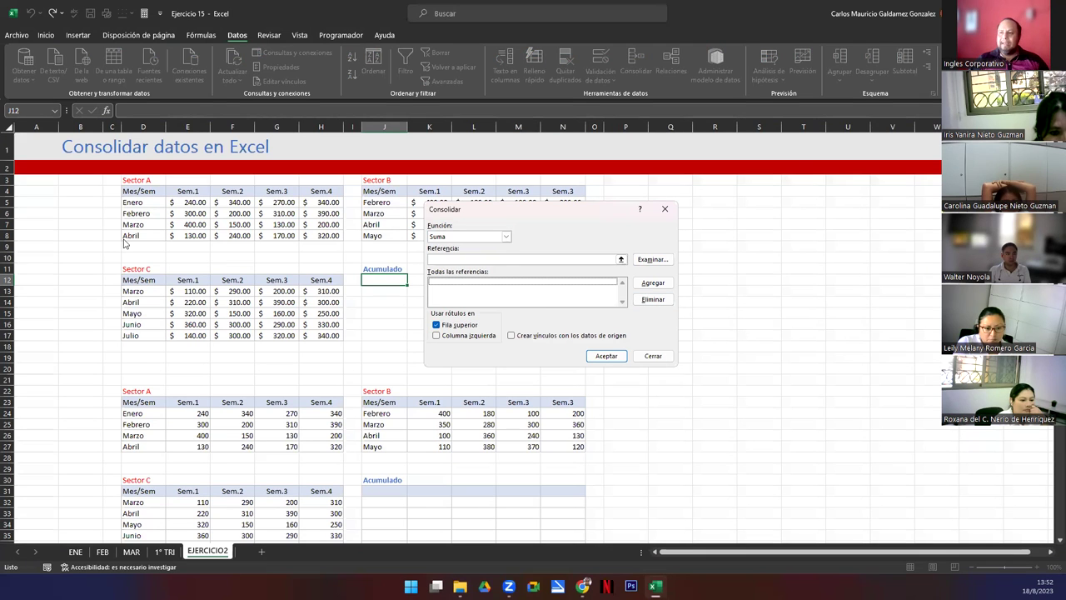
- Add the Sector A table, D4:H8, as the first reference of the sum consolidation
{"action": "left_click_drag", "start_coordinate": [467, 215], "coordinate": [591, 262]}
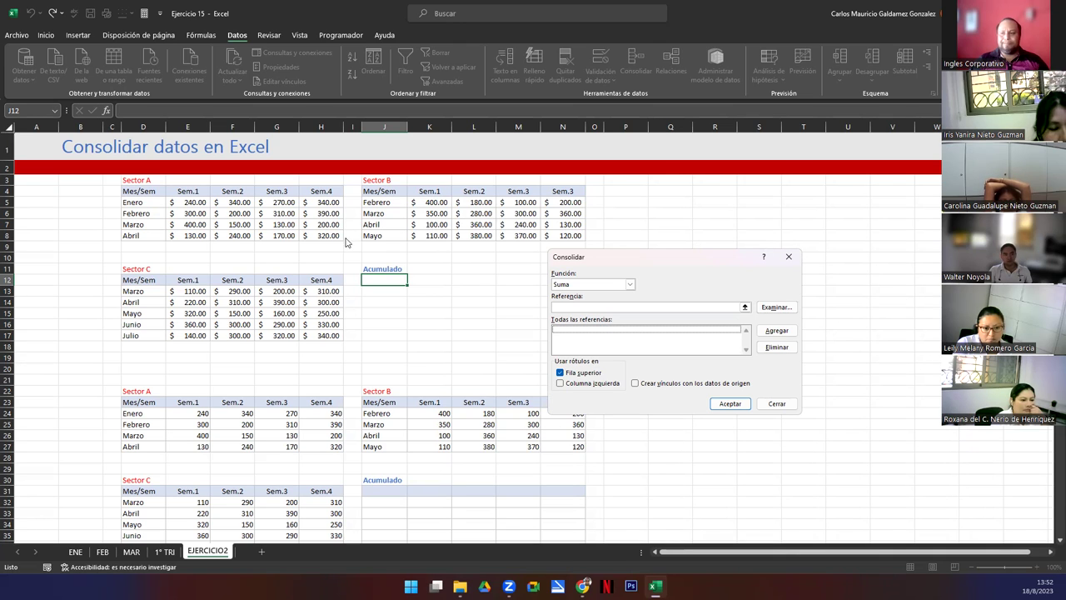
{"action": "left_click_drag", "start_coordinate": [576, 257], "coordinate": [486, 208]}
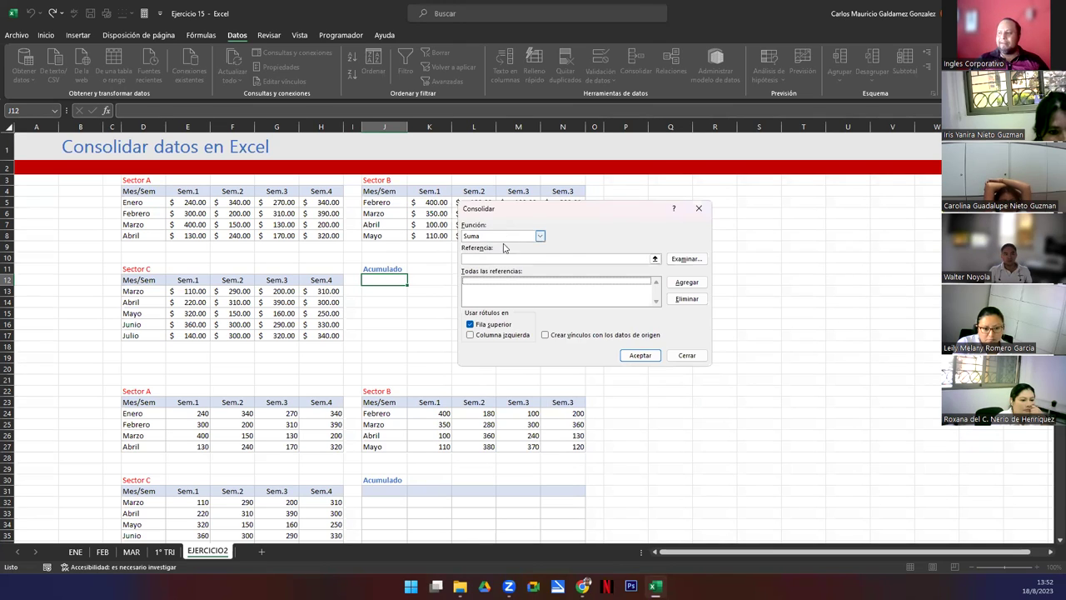
{"action": "left_click", "coordinate": [655, 259]}
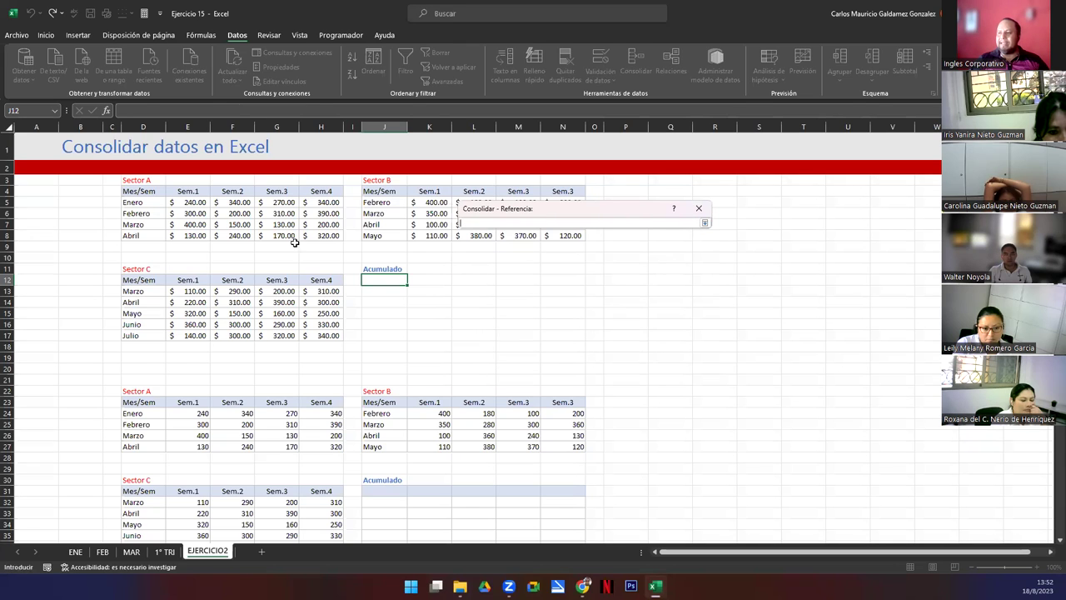
{"action": "left_click_drag", "start_coordinate": [153, 194], "coordinate": [312, 232]}
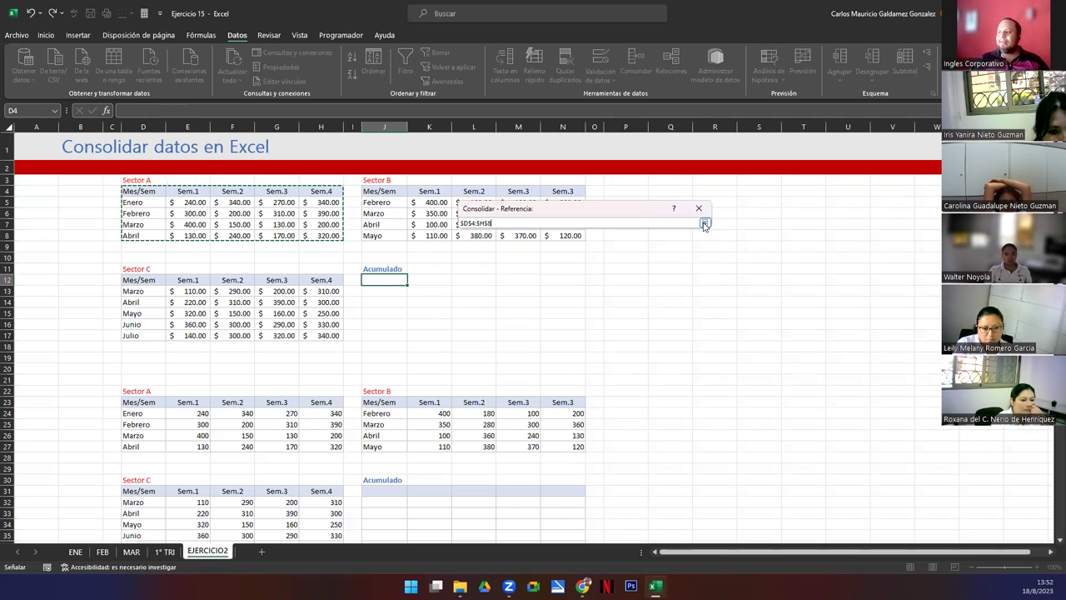
{"action": "left_click", "coordinate": [705, 223]}
{"action": "left_click", "coordinate": [686, 282]}
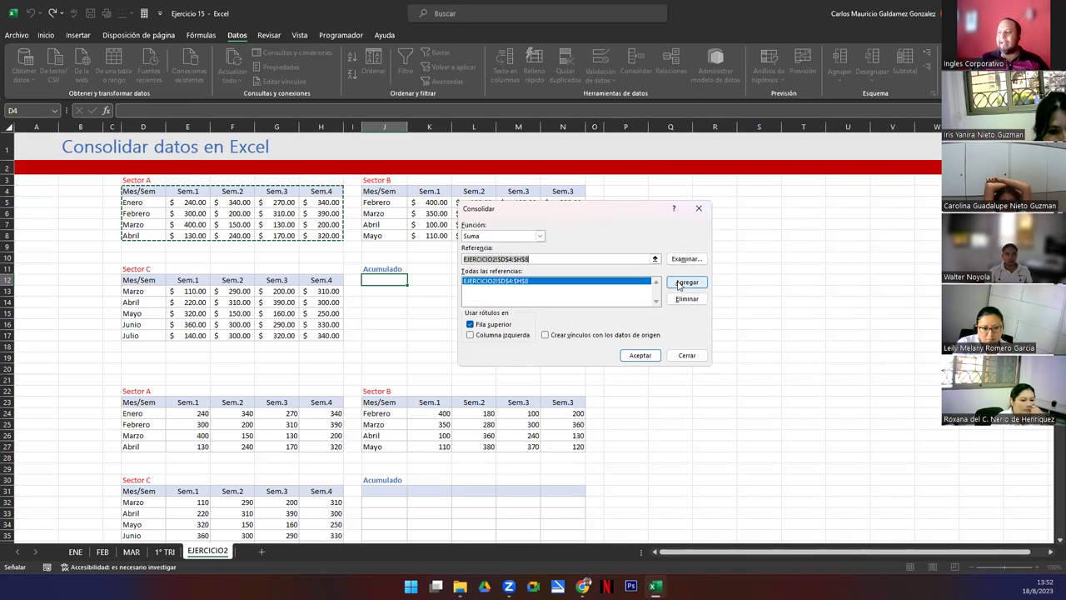
{"action": "left_click", "coordinate": [654, 259]}
{"action": "left_click_drag", "start_coordinate": [386, 194], "coordinate": [573, 237]}
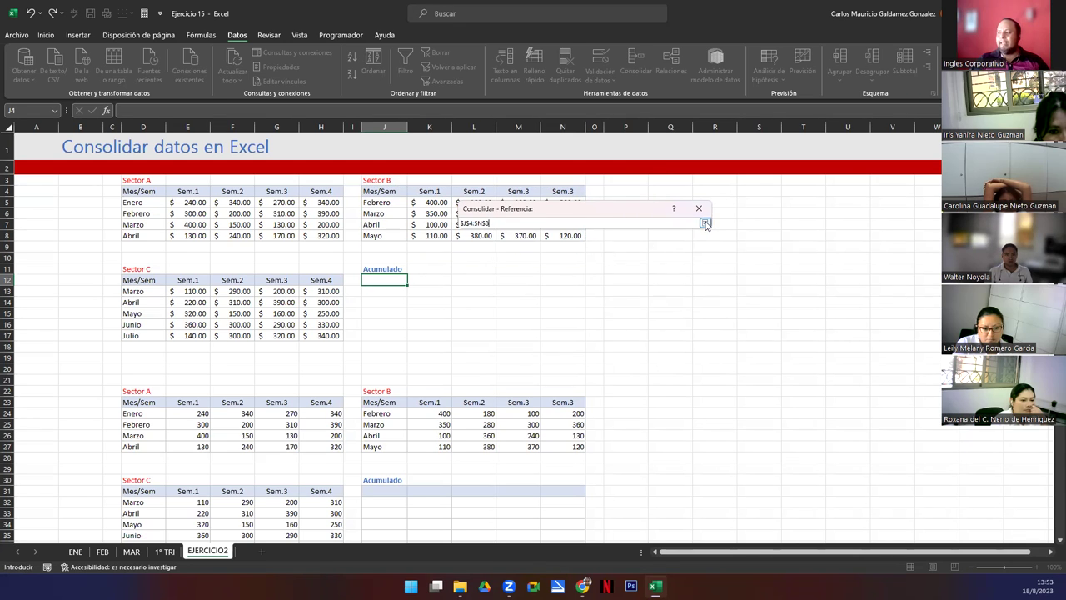
{"action": "left_click", "coordinate": [705, 225]}
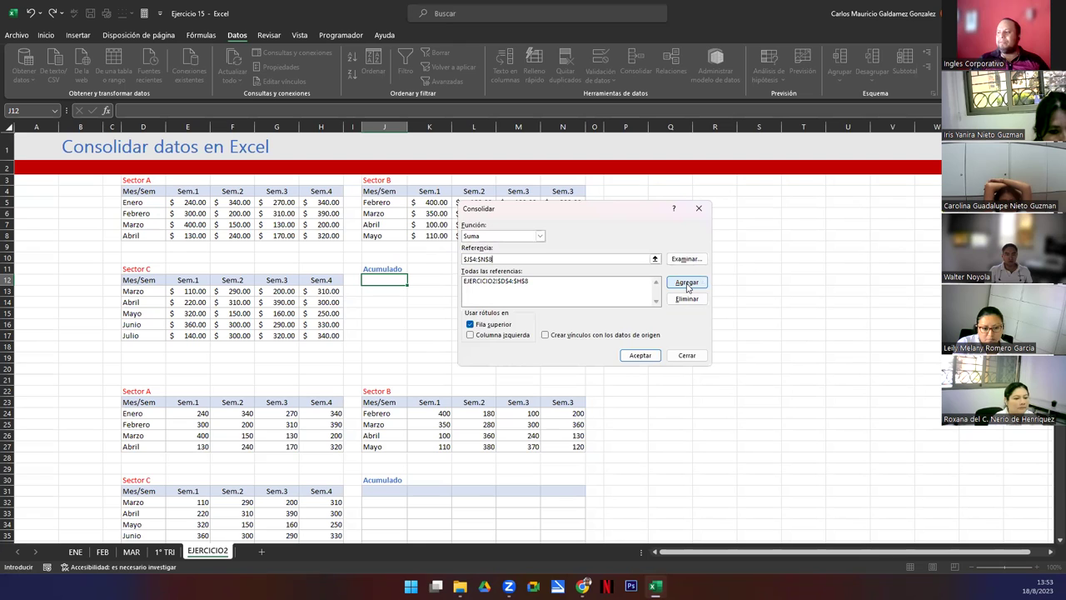
- Add the upper Sector C table, D12:H17, to the consolidation references
{"action": "left_click", "coordinate": [654, 259]}
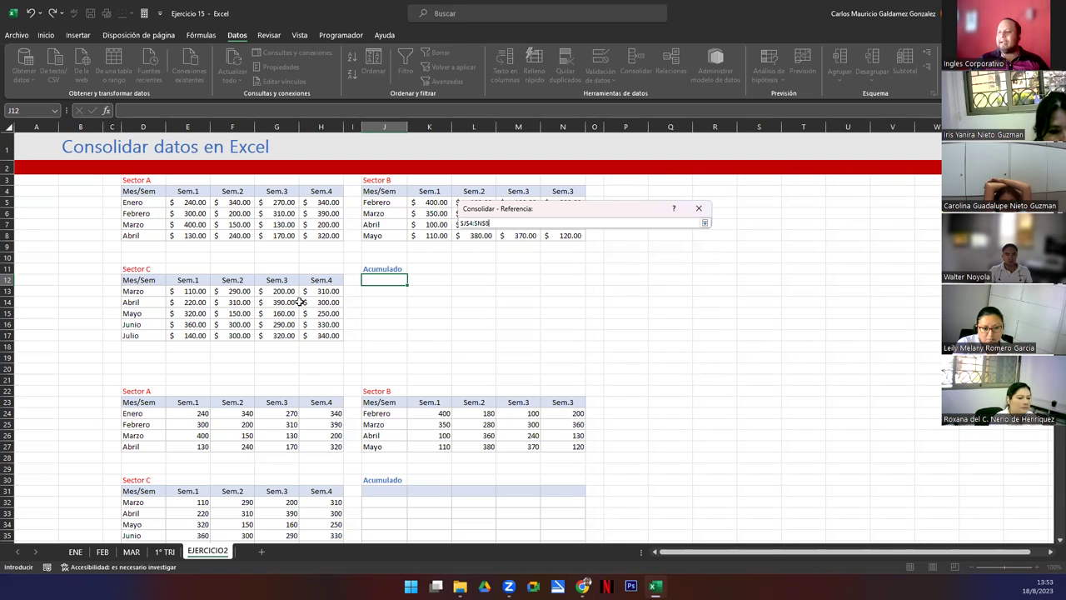
{"action": "left_click_drag", "start_coordinate": [136, 284], "coordinate": [336, 336]}
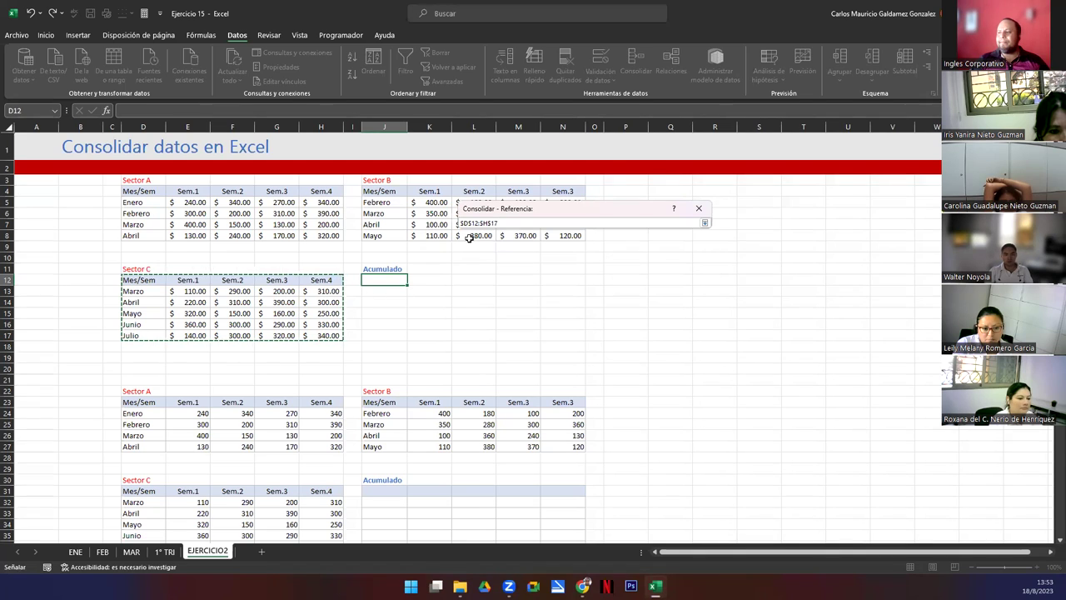
{"action": "left_click", "coordinate": [704, 225]}
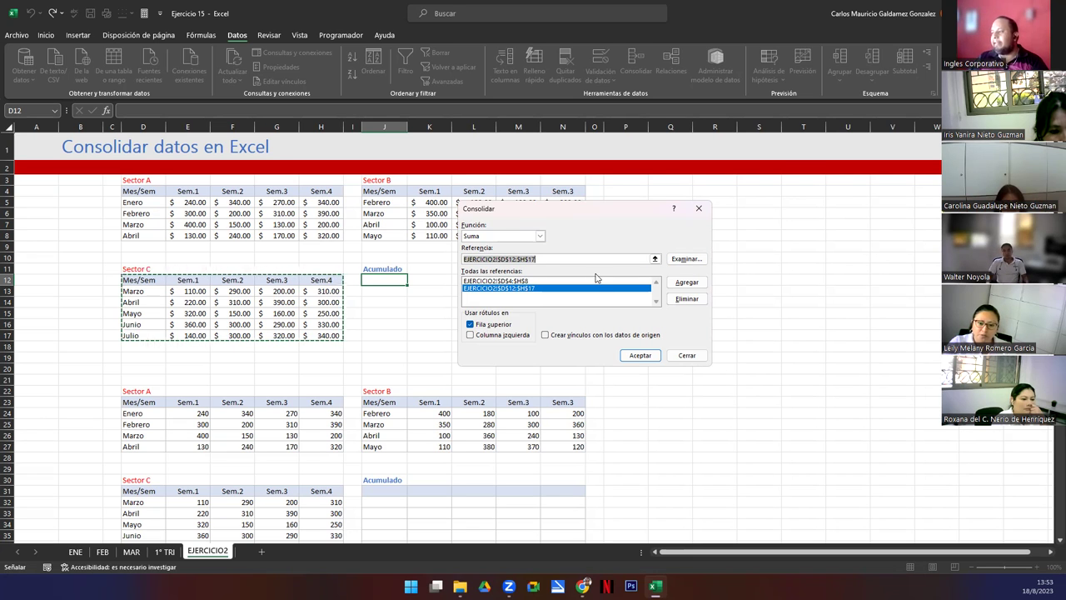
{"action": "left_click", "coordinate": [687, 282]}
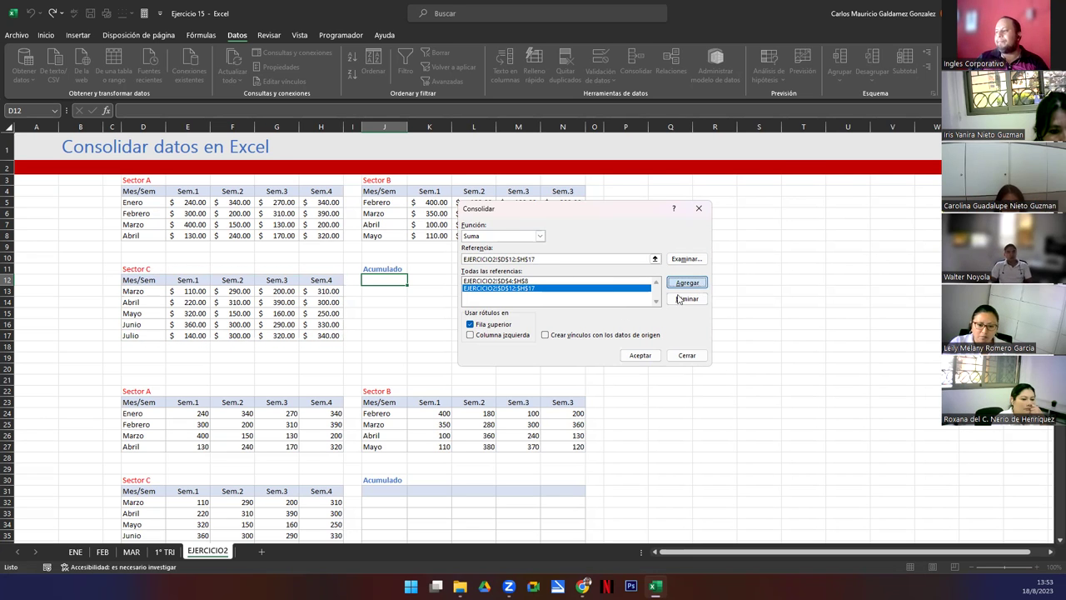
- Add the upper Sector B table, J4:N8, to the consolidation references
{"action": "left_click", "coordinate": [654, 259]}
{"action": "left_click_drag", "start_coordinate": [379, 192], "coordinate": [578, 238]}
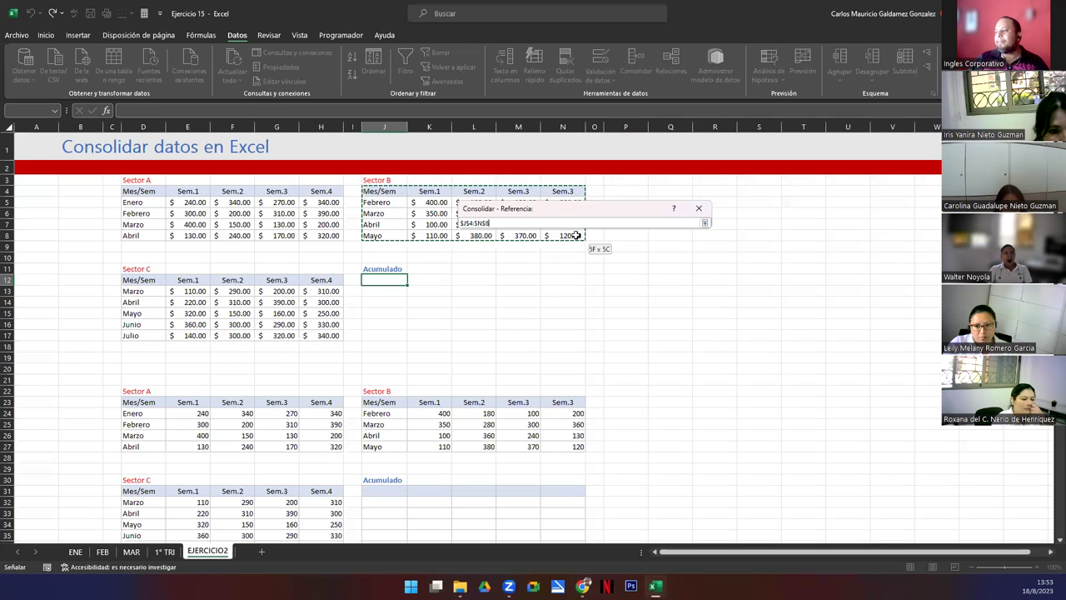
{"action": "left_click", "coordinate": [704, 224]}
{"action": "left_click", "coordinate": [686, 283]}
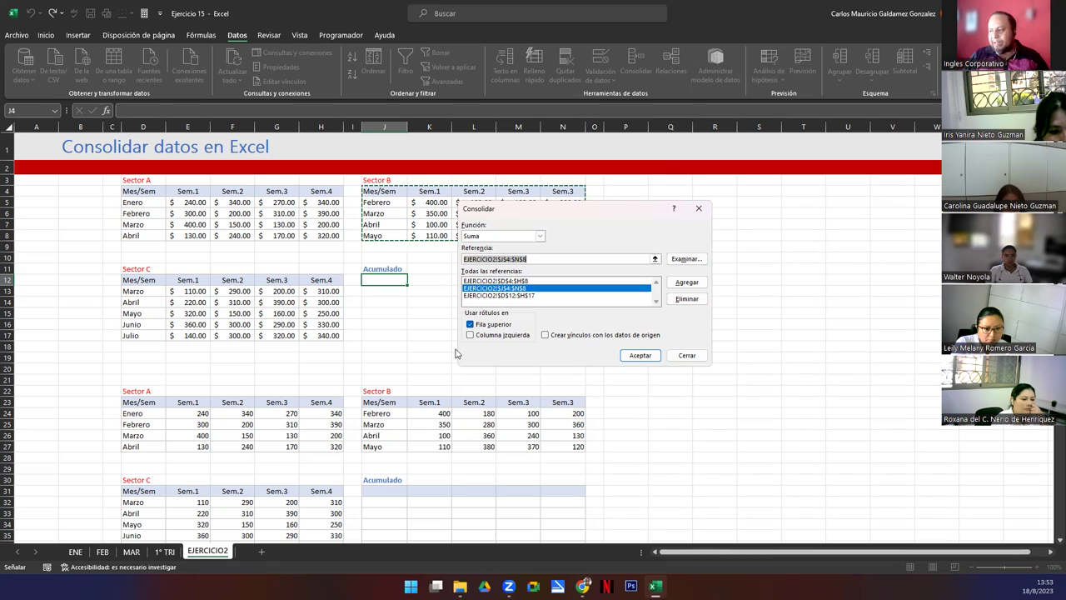
- Turn on left-column labels (Columna izquierda) for the consolidation and generate the summed table at J12
{"action": "left_click", "coordinate": [470, 335]}
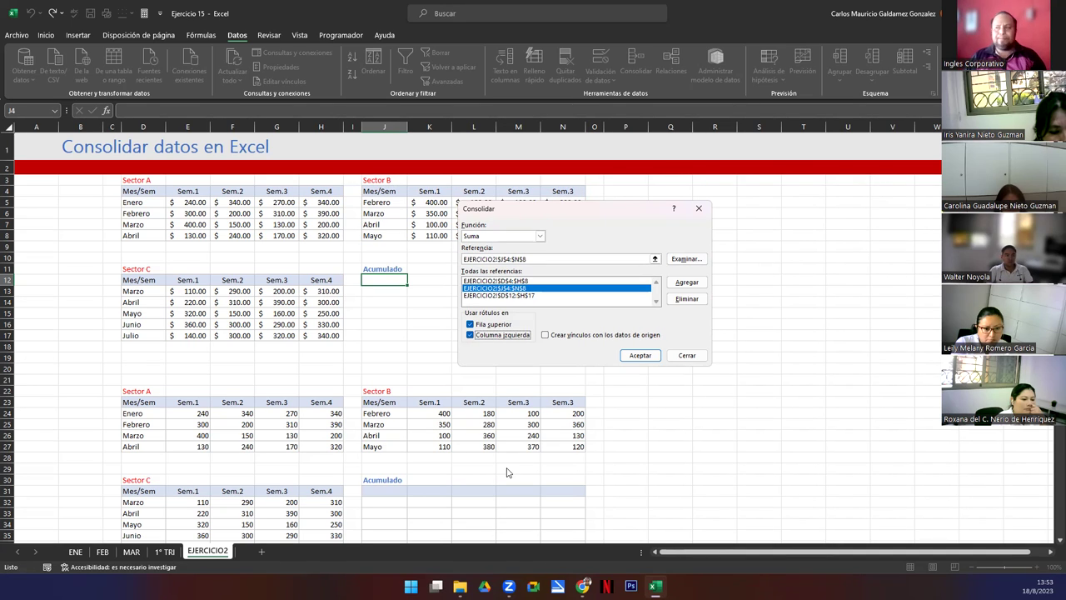
{"action": "left_click", "coordinate": [640, 354]}
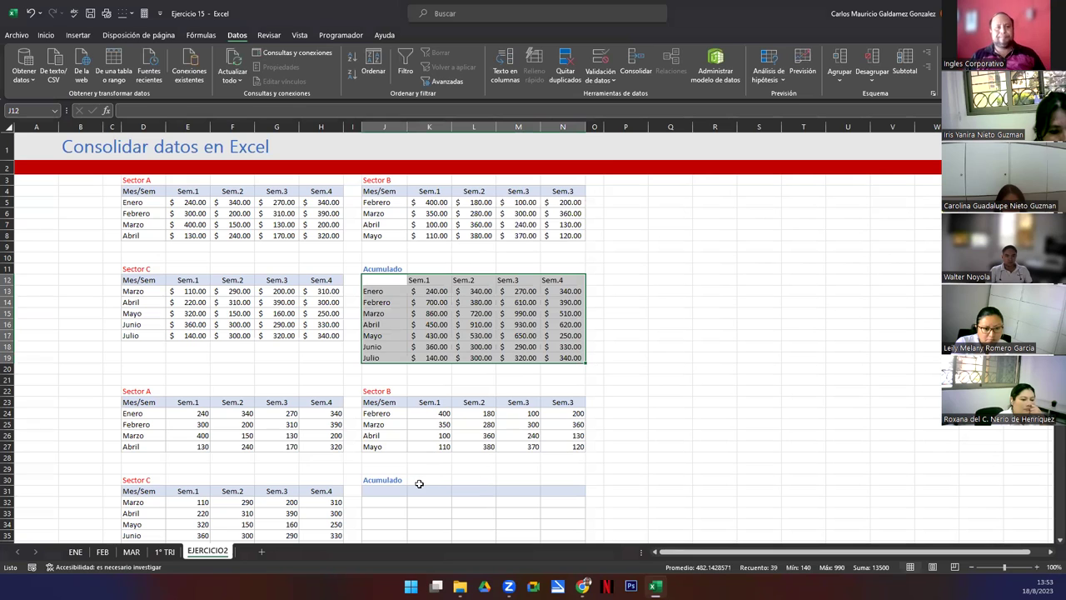
{"action": "left_click", "coordinate": [406, 315]}
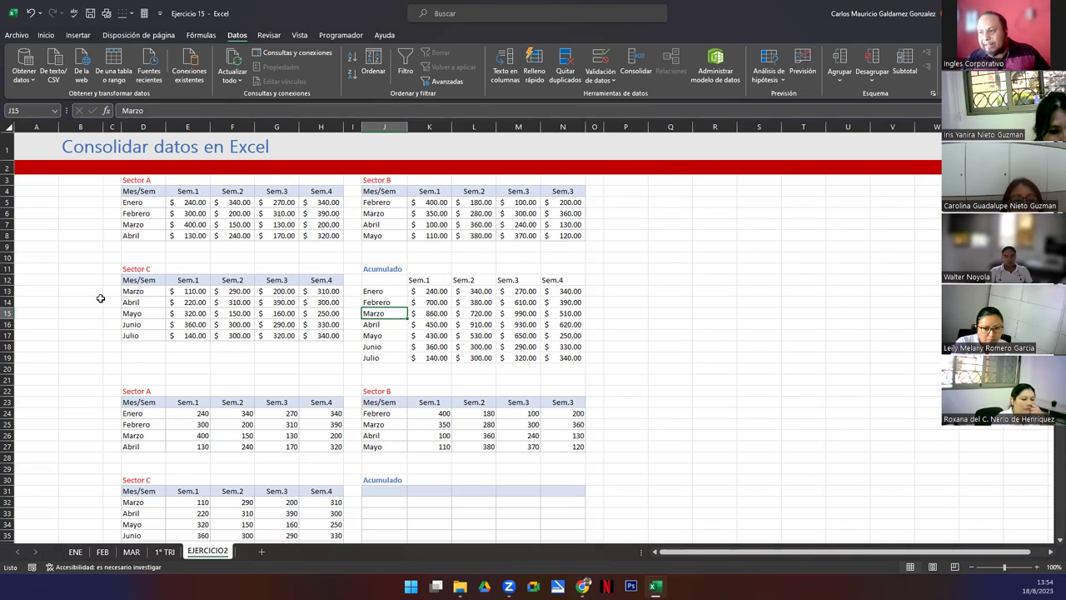
- Compare Sector A's Enero row and the Febrero Sem.1 and Sem.2 amounts of Sectors A and B with the Acumulado table
{"action": "left_click", "coordinate": [139, 200]}
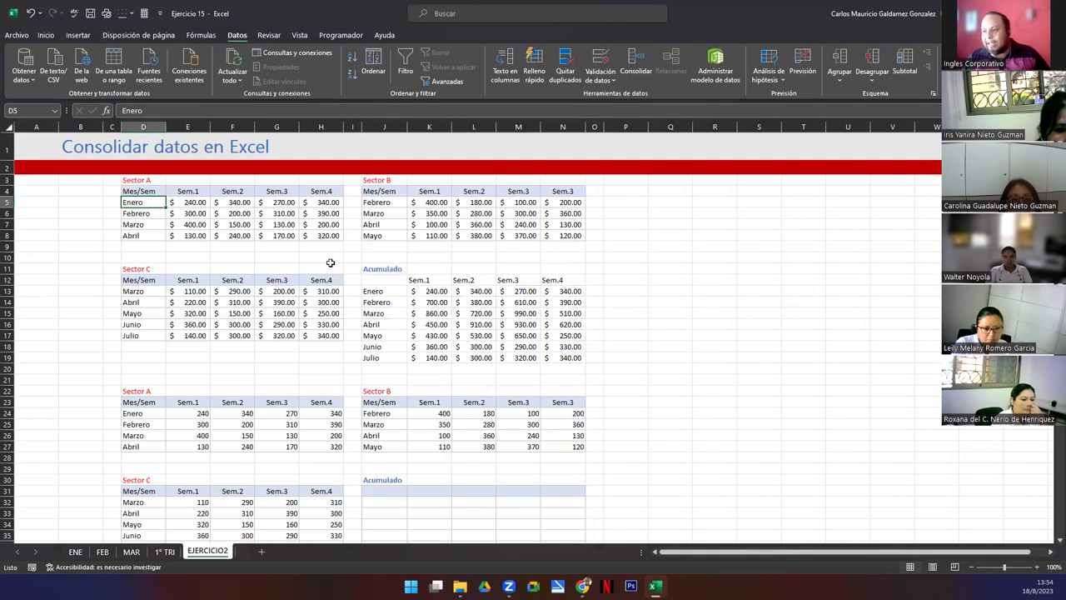
{"action": "left_click_drag", "start_coordinate": [194, 204], "coordinate": [327, 203]}
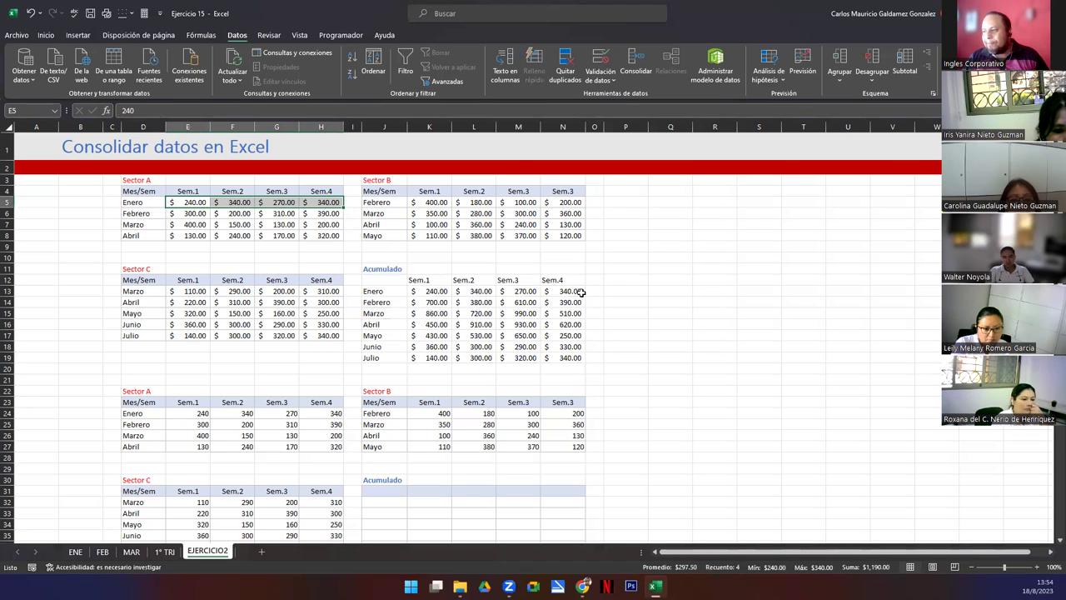
{"action": "left_click", "coordinate": [154, 214]}
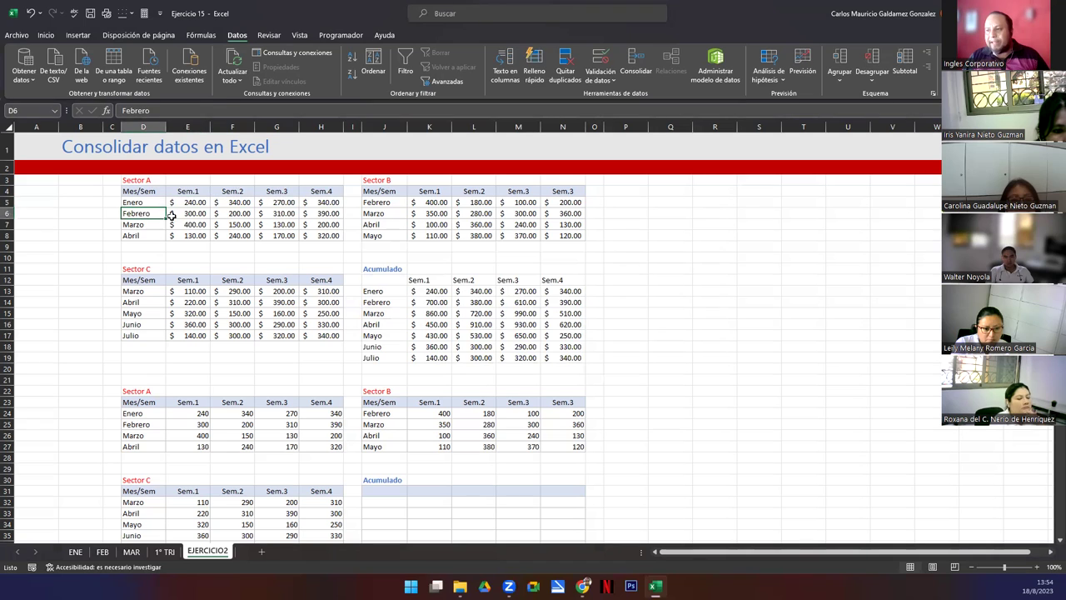
{"action": "left_click", "coordinate": [386, 203], "text": "ctrl"}
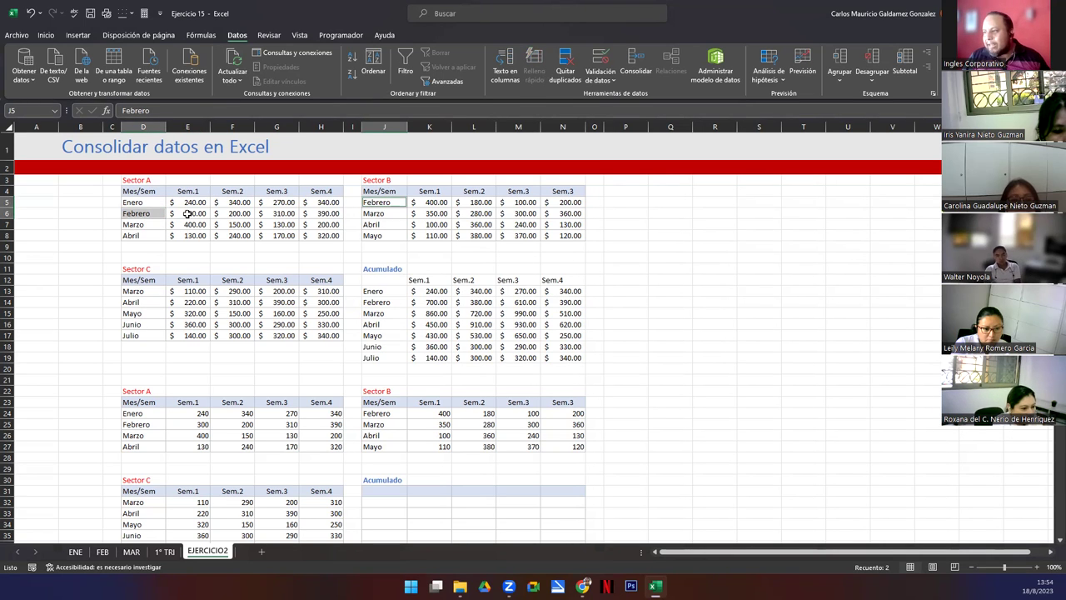
{"action": "left_click", "coordinate": [423, 303]}
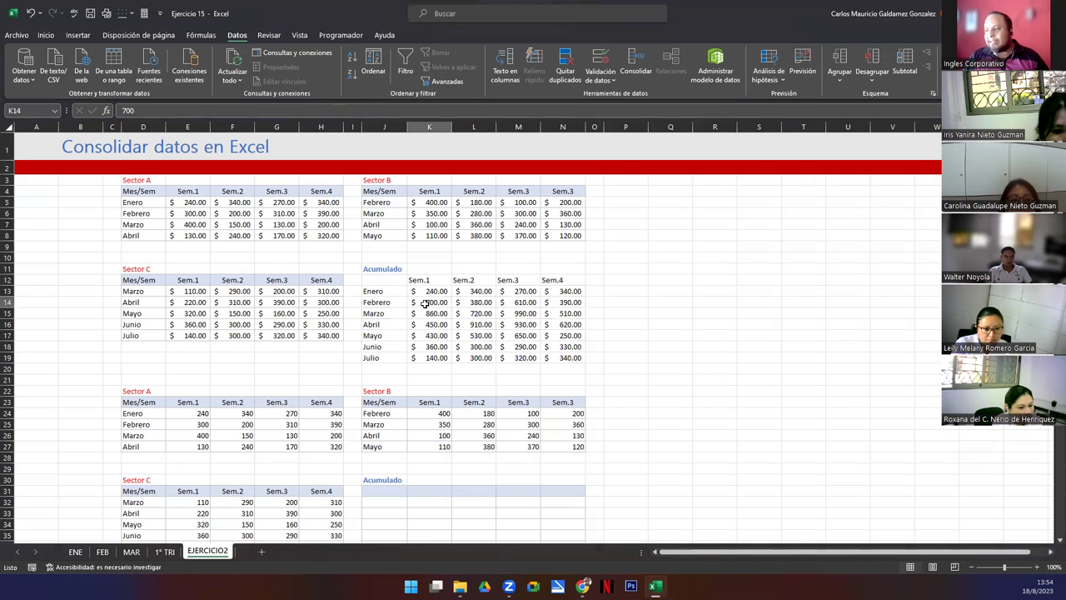
{"action": "left_click", "coordinate": [237, 213]}
{"action": "left_click", "coordinate": [483, 205]}
{"action": "left_click", "coordinate": [481, 304]}
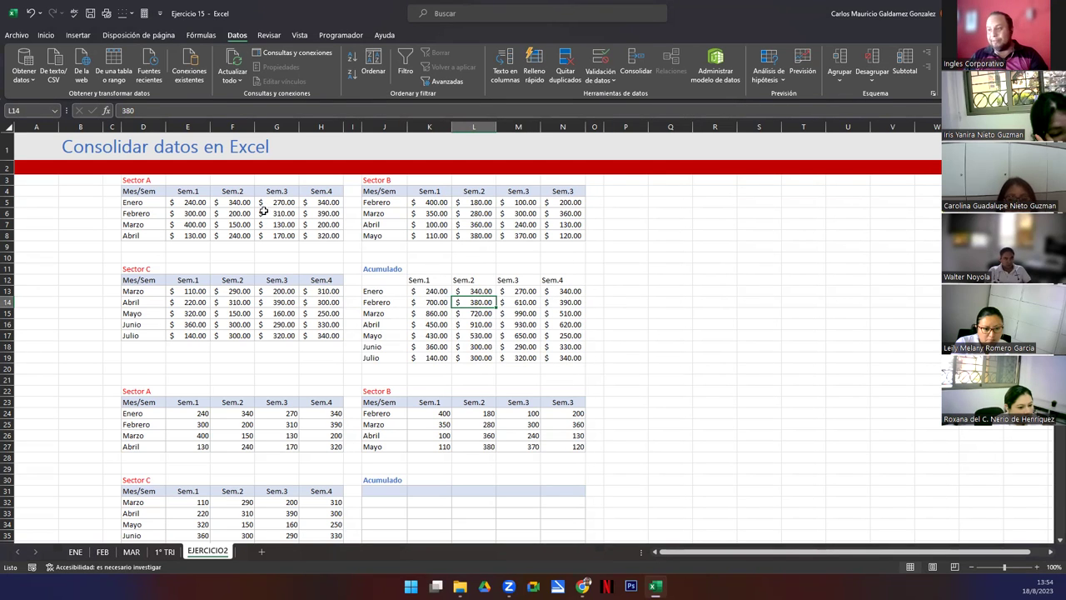
- Compare the Febrero amounts for the third and fourth weeks in Sectors A and B with the Acumulado table
{"action": "left_click", "coordinate": [272, 215]}
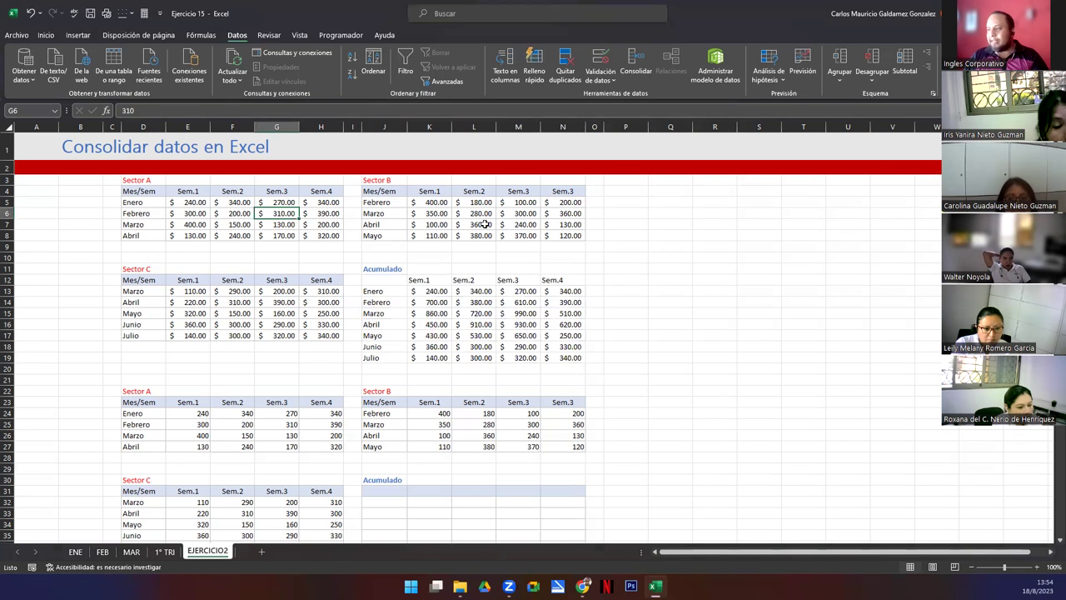
{"action": "left_click", "coordinate": [512, 202]}
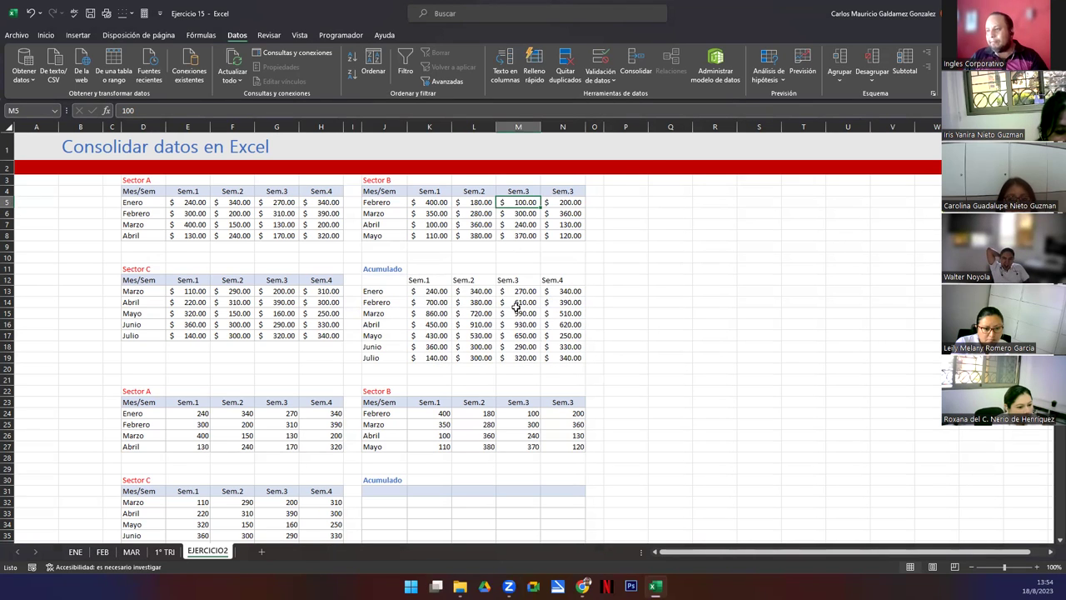
{"action": "left_click", "coordinate": [275, 214]}
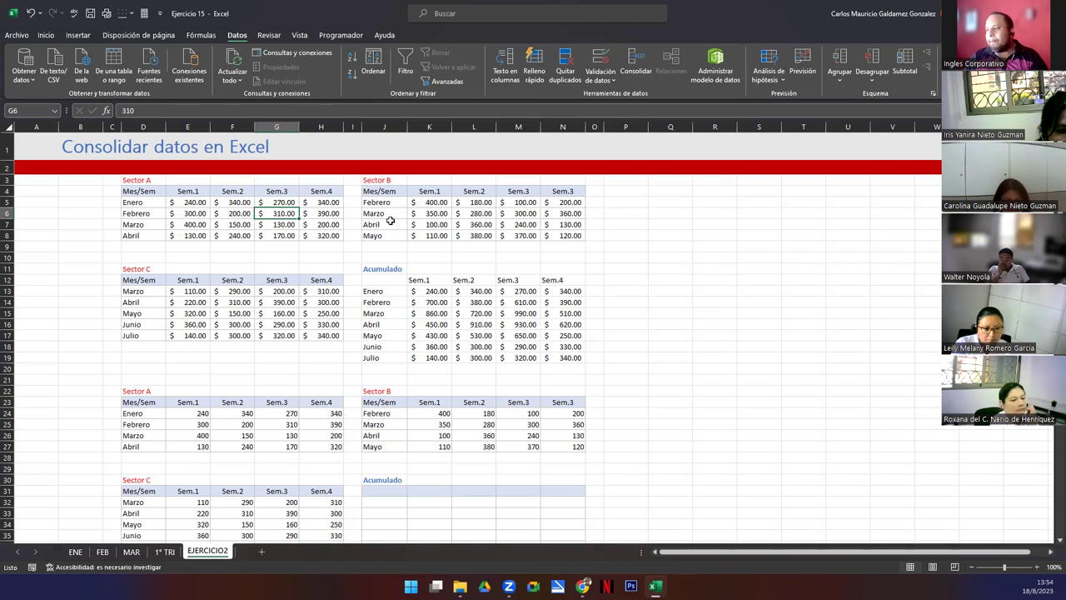
{"action": "left_click", "coordinate": [521, 205]}
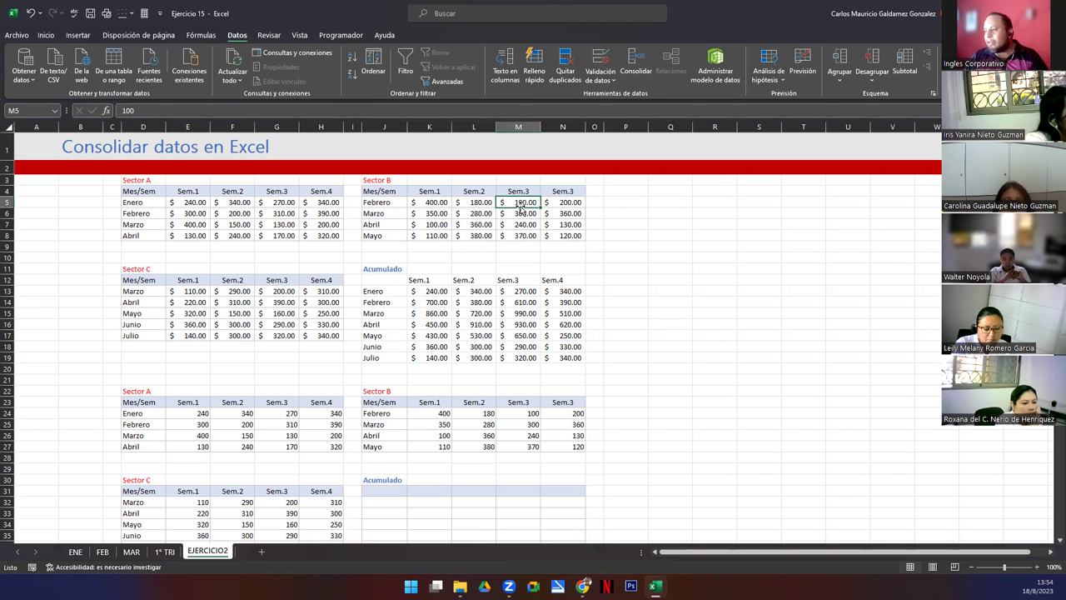
{"action": "left_click", "coordinate": [521, 304]}
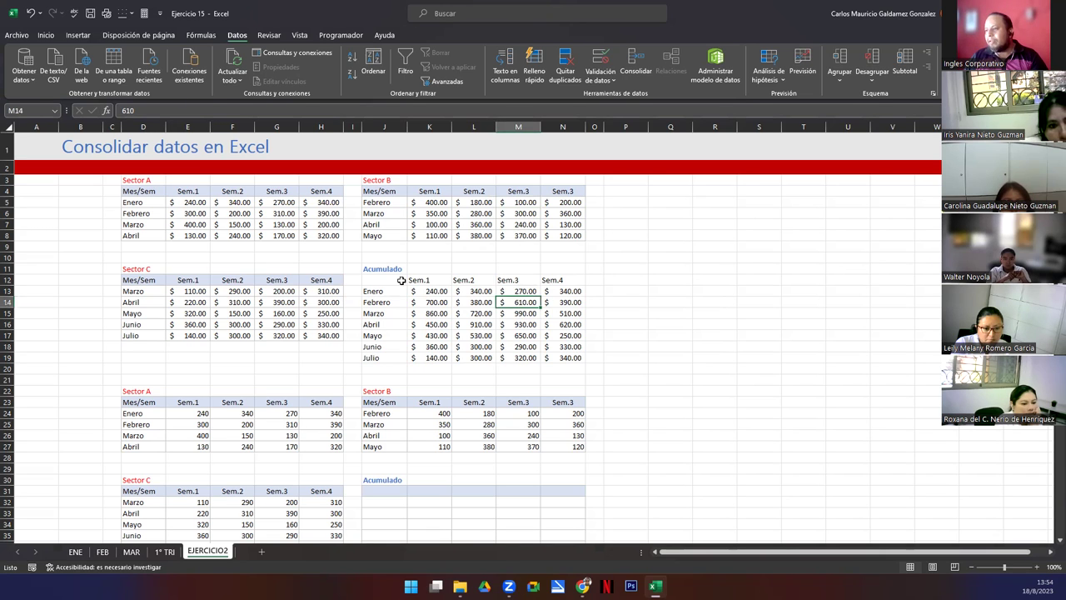
{"action": "left_click", "coordinate": [325, 213]}
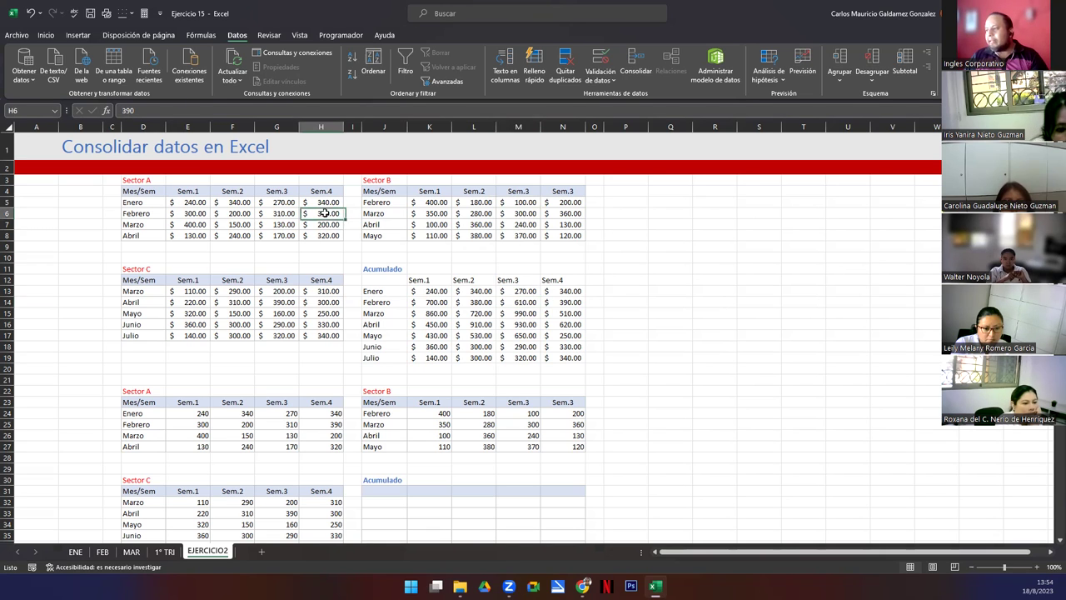
{"action": "left_click", "coordinate": [557, 204]}
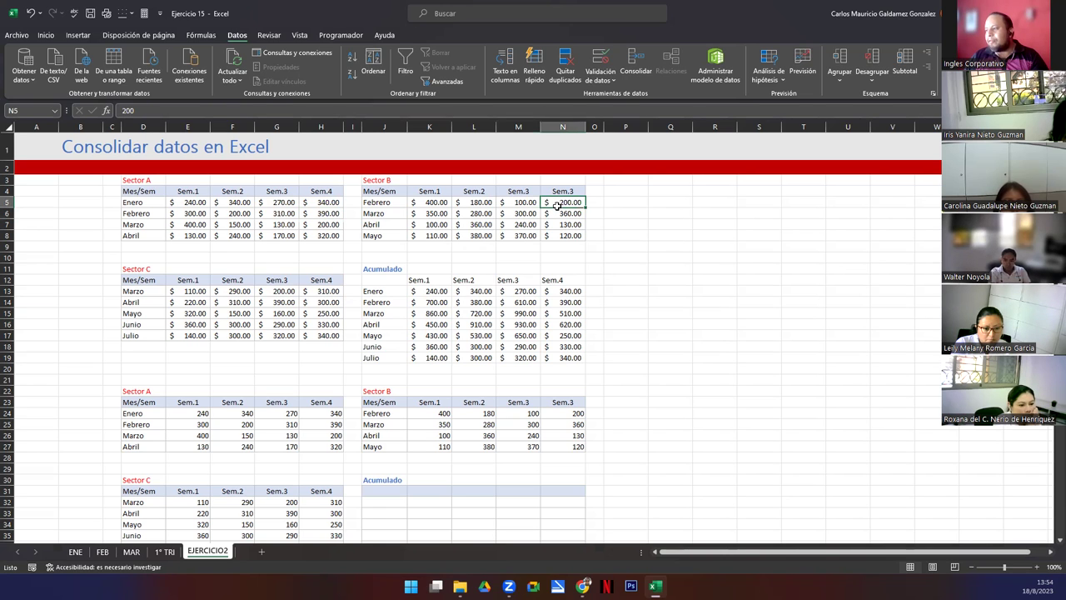
{"action": "left_click", "coordinate": [578, 303]}
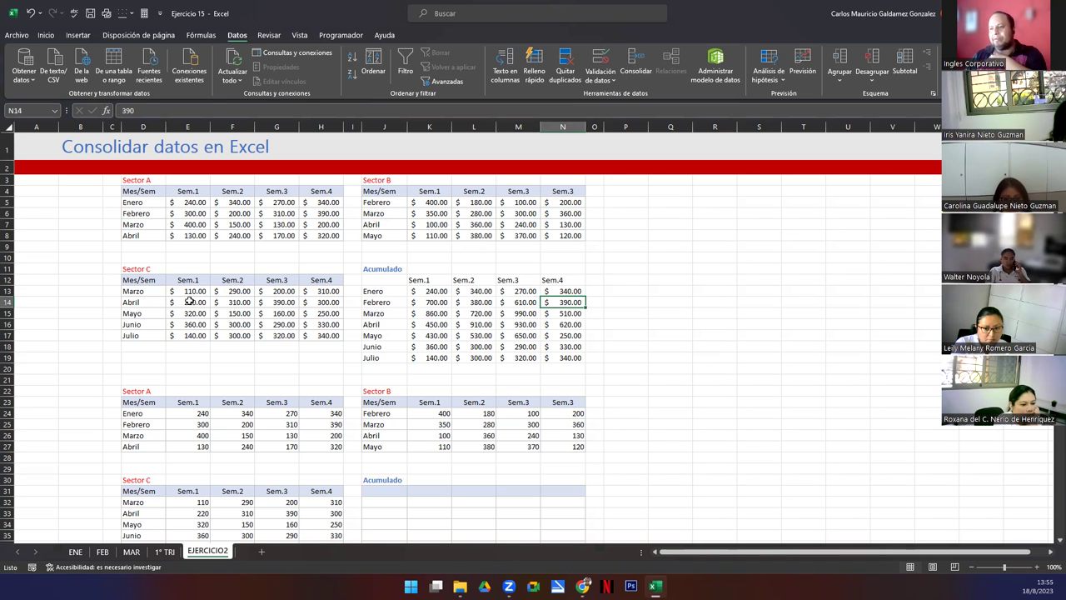
- Compare the Marzo Sem.1 amounts of Sectors A, B and C with the Marzo row of the Acumulado table
{"action": "left_click", "coordinate": [135, 224]}
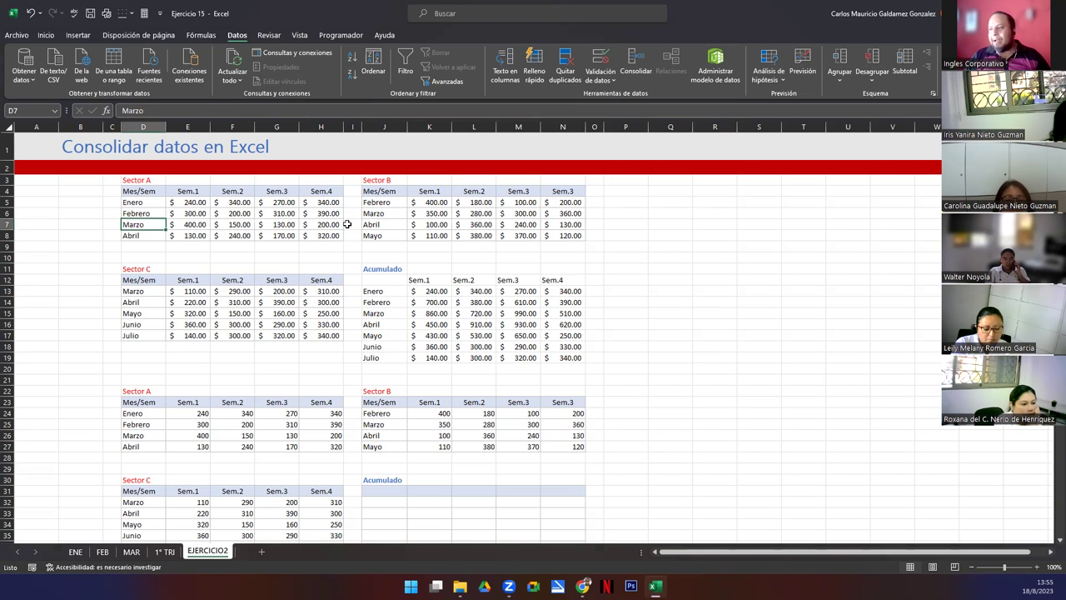
{"action": "left_click", "coordinate": [381, 213]}
{"action": "left_click", "coordinate": [138, 292]}
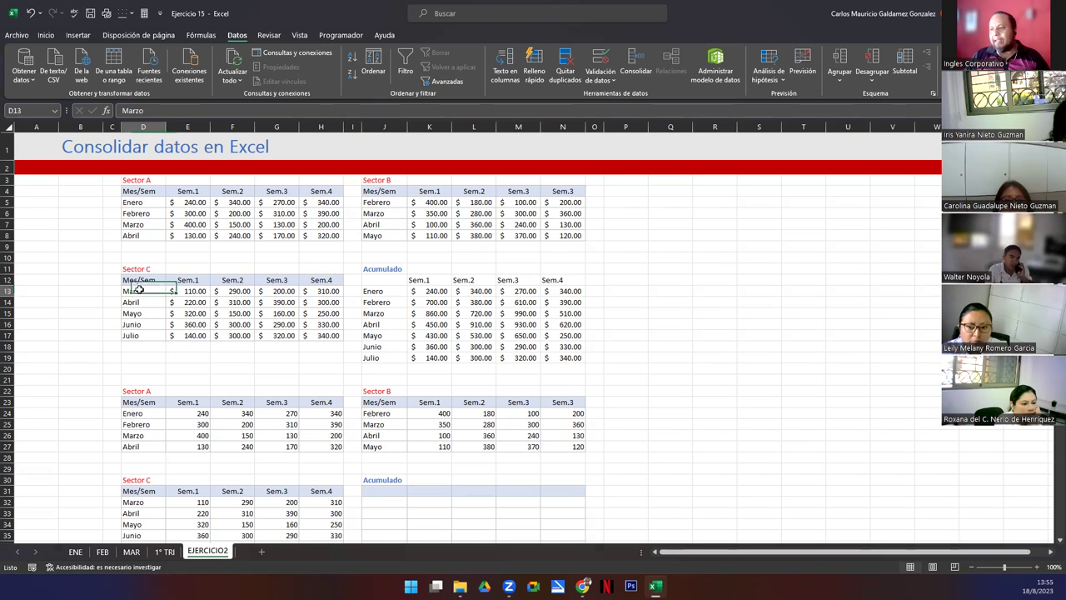
{"action": "left_click", "coordinate": [198, 223]}
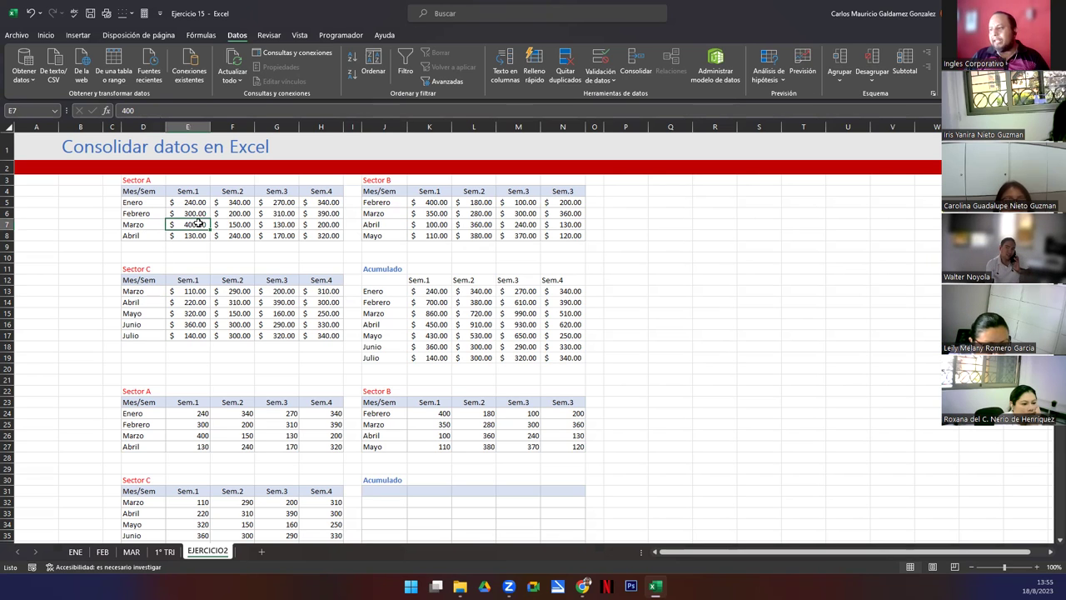
{"action": "left_click", "coordinate": [444, 213]}
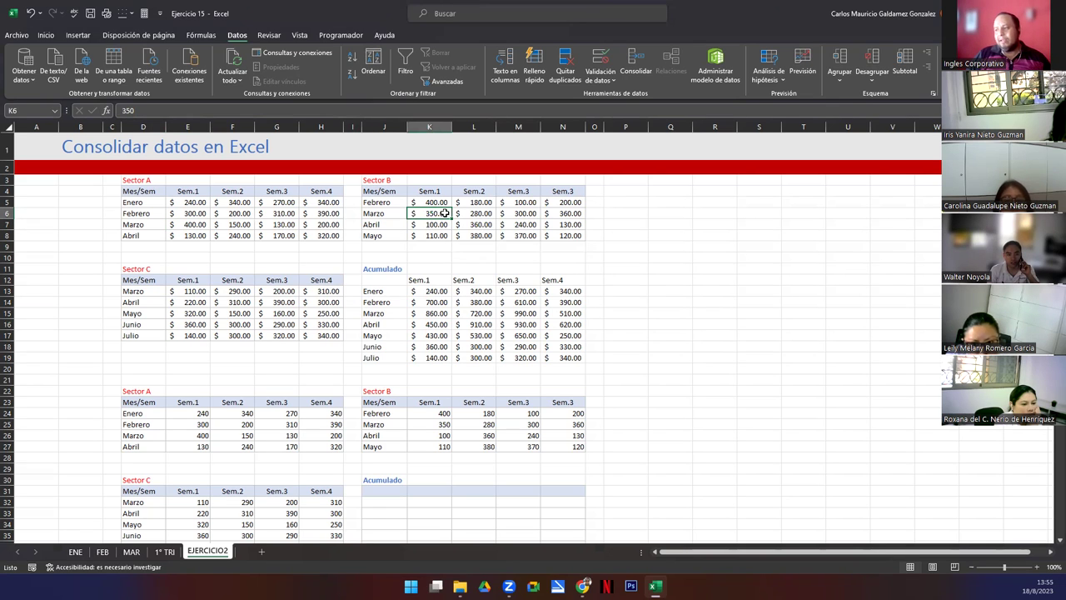
{"action": "left_click", "coordinate": [181, 291]}
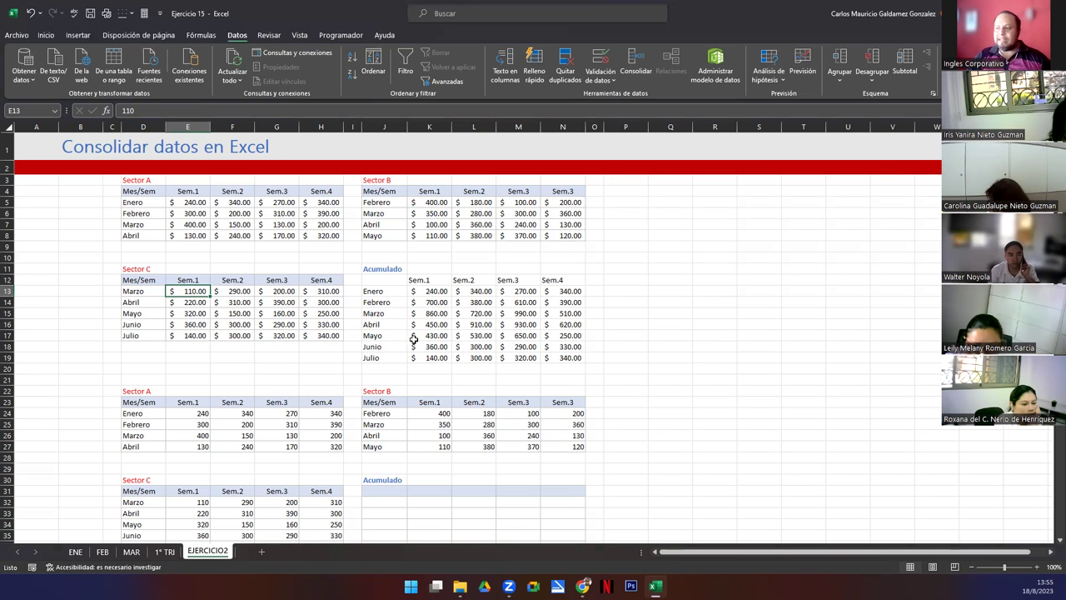
{"action": "left_click", "coordinate": [426, 315]}
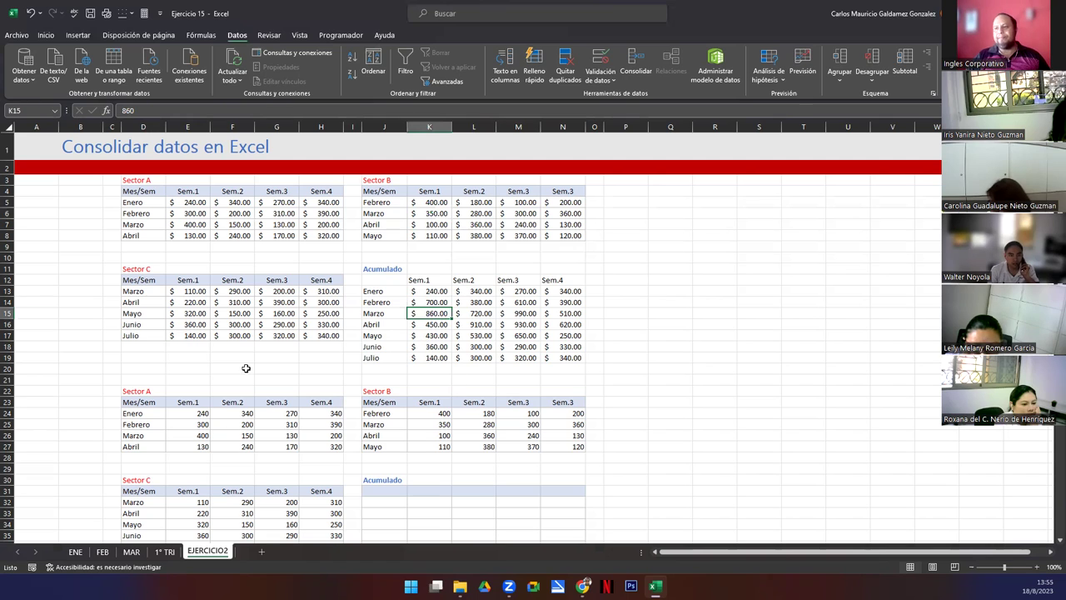
- Select the Marzo Sem.2 amounts of Sectors A, B and C together and compare their sum with the Acumulado table
{"action": "left_click", "coordinate": [468, 315]}
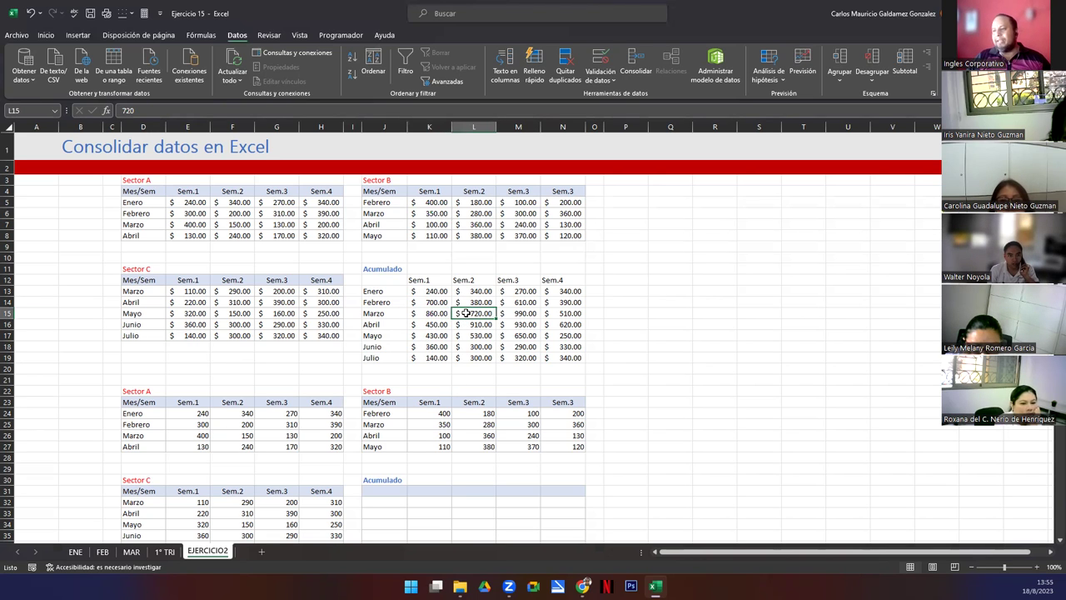
{"action": "left_click", "coordinate": [240, 293]}
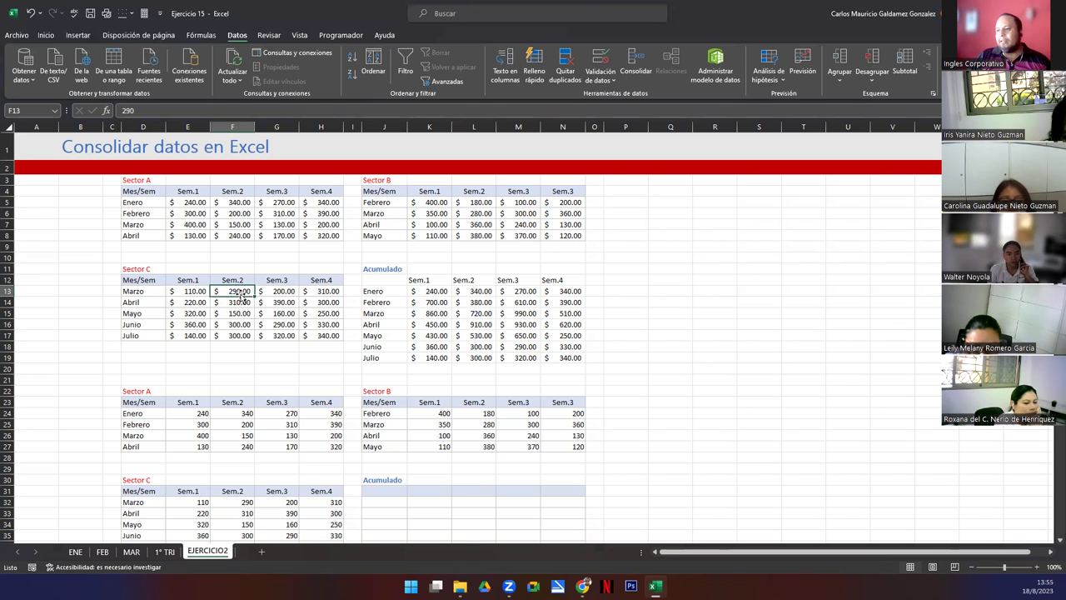
{"action": "left_click", "coordinate": [227, 224], "text": "ctrl"}
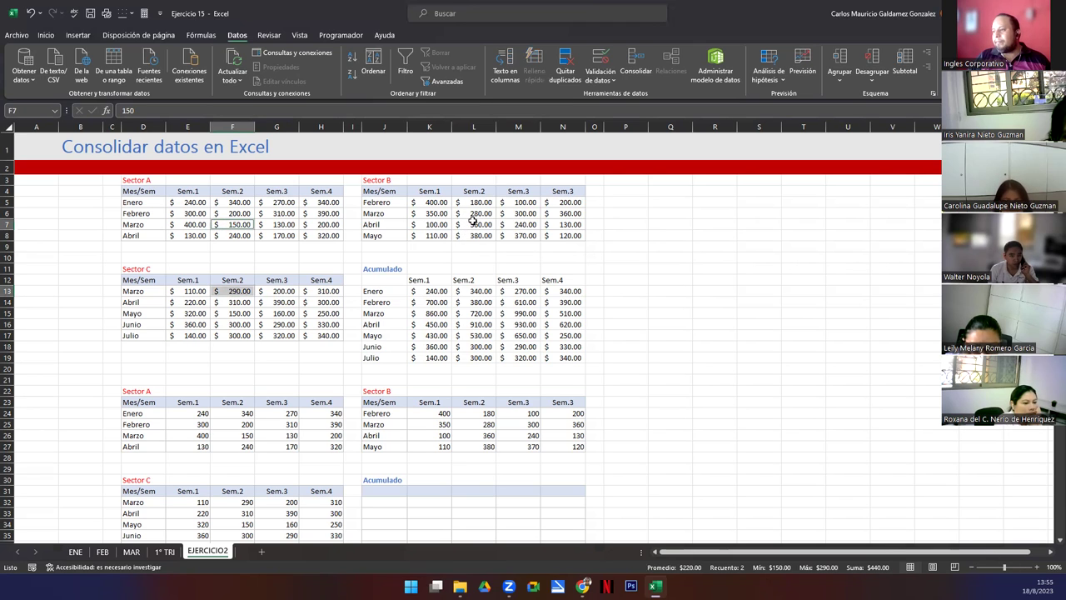
{"action": "left_click", "coordinate": [480, 214], "text": "ctrl"}
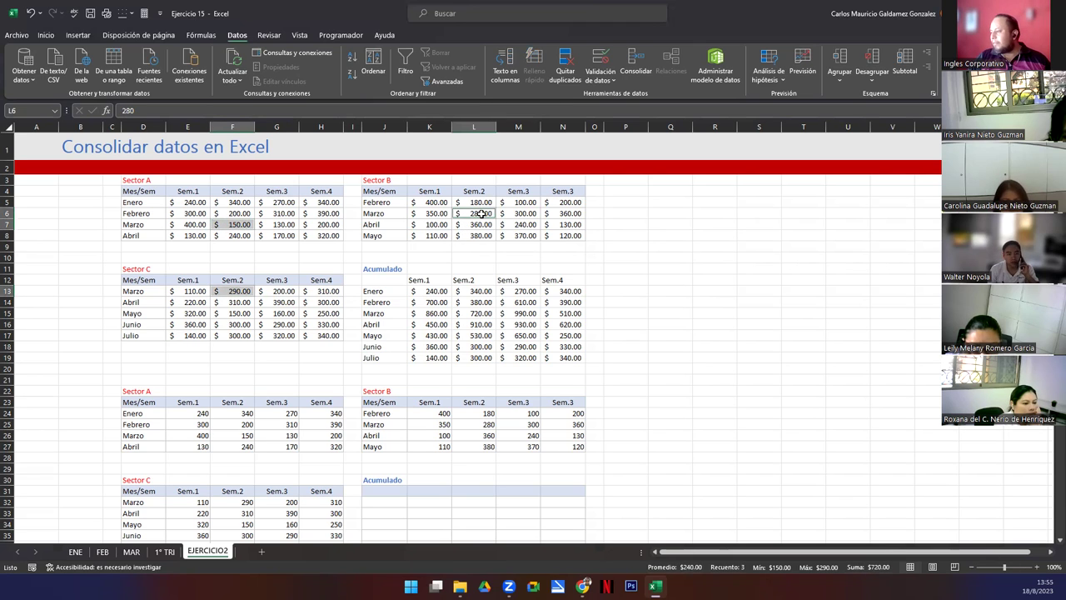
{"action": "left_click", "coordinate": [474, 313]}
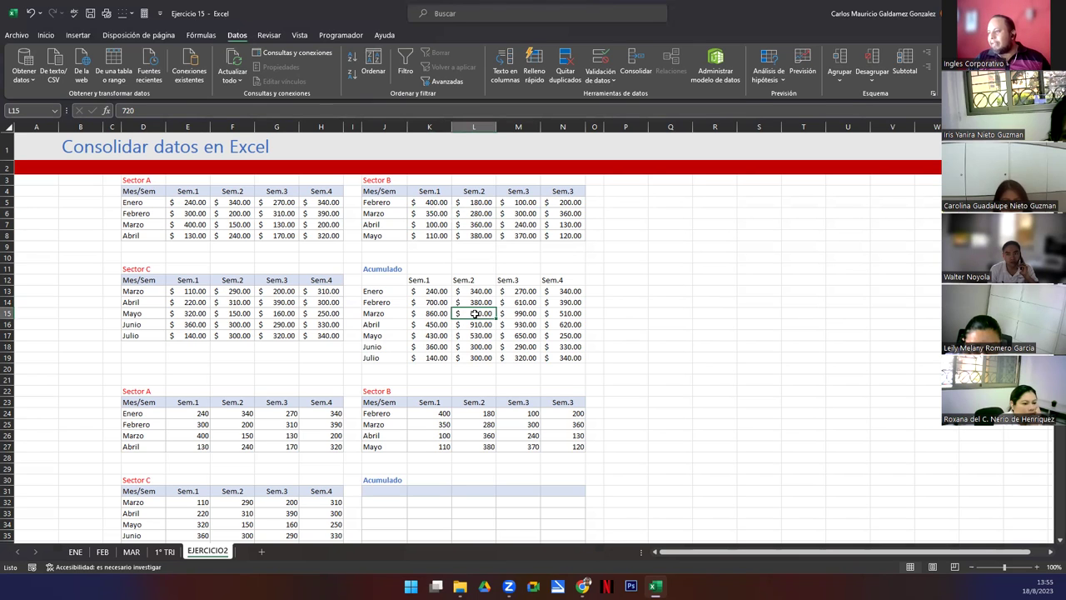
- Check the Sem.3 amounts by selecting Marzo in Sectors A and B together with Abril in Sector C
{"action": "left_click", "coordinate": [289, 303]}
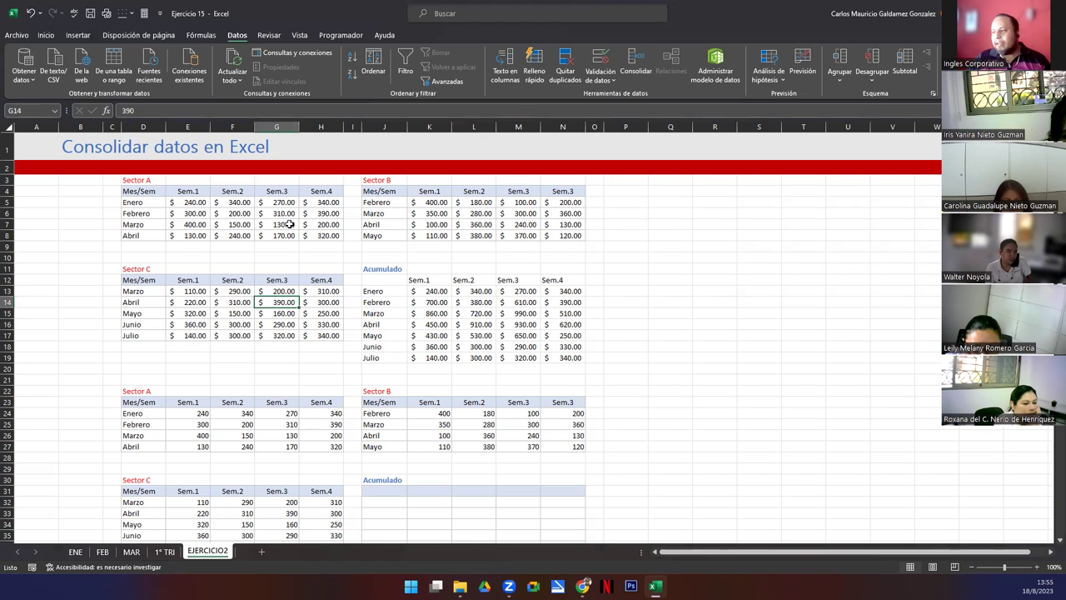
{"action": "left_click", "coordinate": [289, 224], "text": "ctrl"}
{"action": "left_click", "coordinate": [525, 216], "text": "ctrl"}
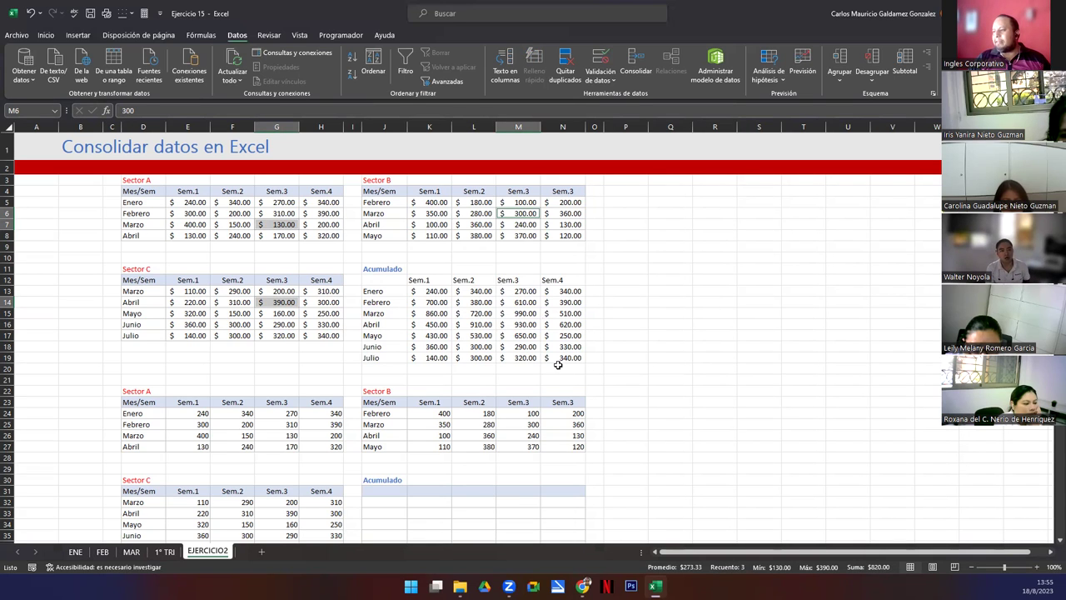
{"action": "left_click", "coordinate": [525, 357]}
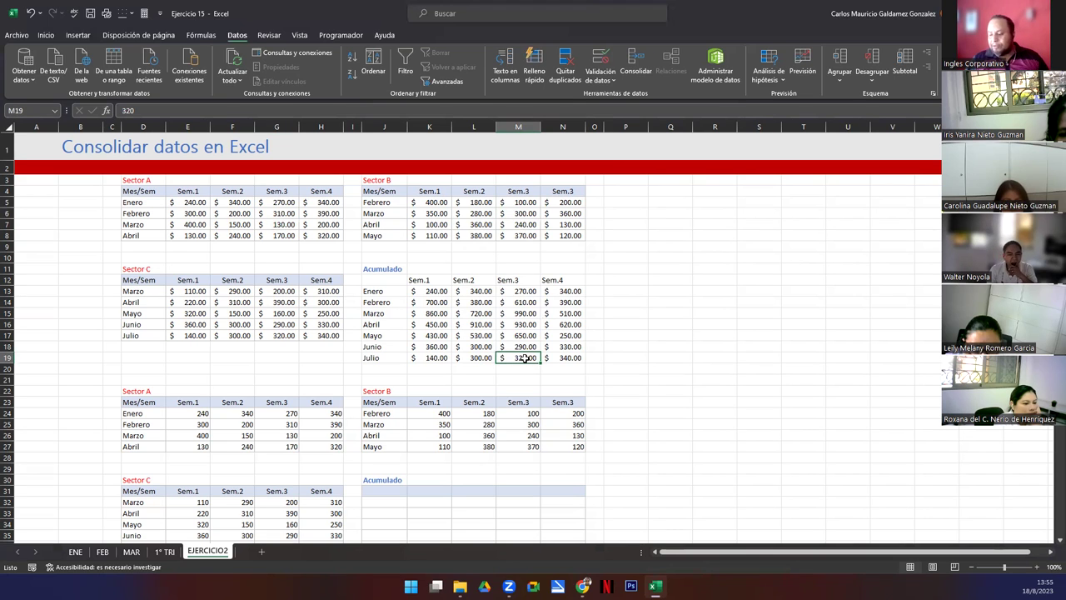
- Review the Acumulado table J12:N19, the lower Sector A, B and C tables, and the empty Acumulado range J31:N38
{"action": "left_click_drag", "start_coordinate": [371, 279], "coordinate": [557, 358]}
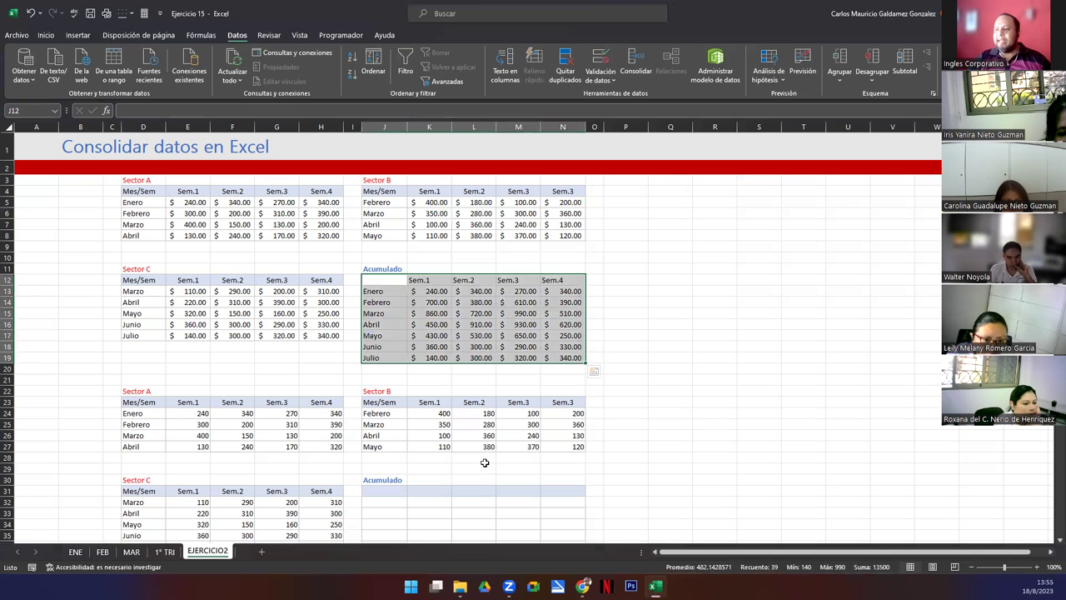
{"action": "scroll", "coordinate": [485, 462], "scroll_direction": "down", "scroll_amount": 5}
{"action": "left_click_drag", "start_coordinate": [122, 206], "coordinate": [573, 260]}
{"action": "left_click_drag", "start_coordinate": [147, 298], "coordinate": [330, 361]}
{"action": "left_click_drag", "start_coordinate": [387, 301], "coordinate": [551, 383]}
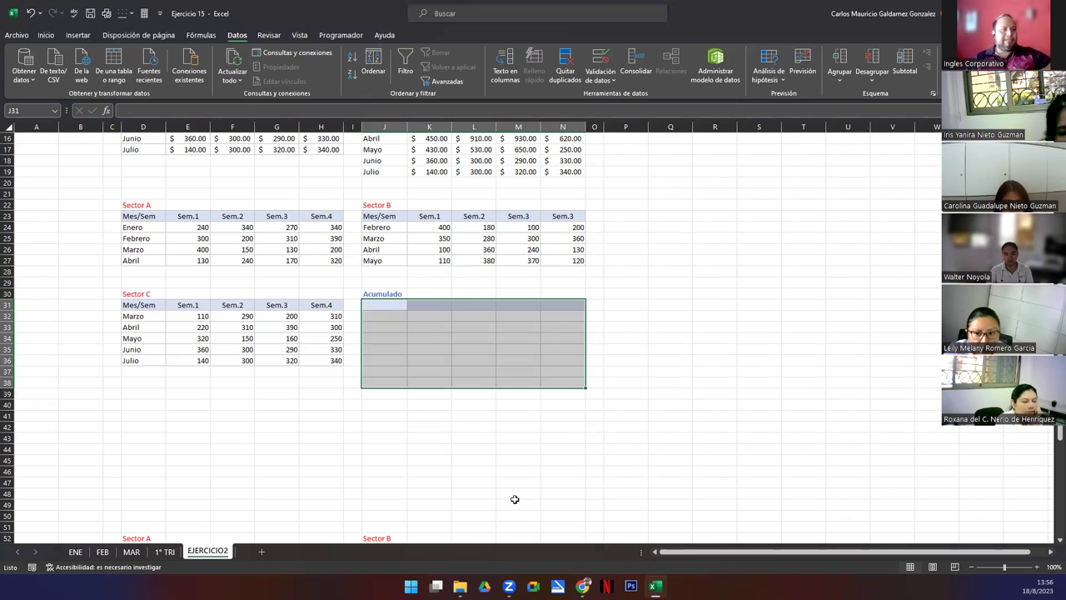
{"action": "left_click", "coordinate": [402, 373]}
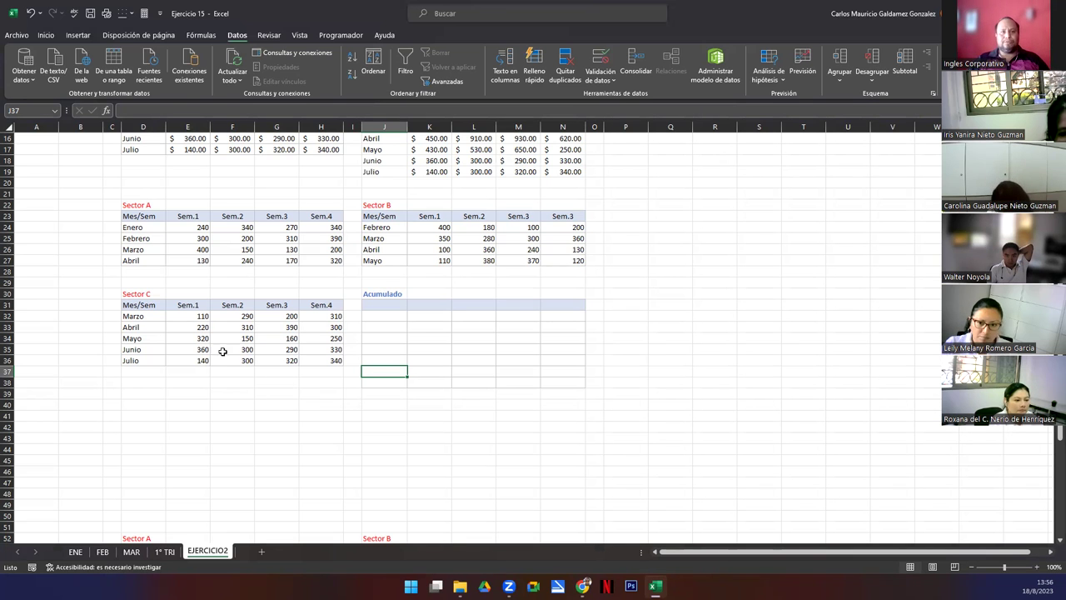
{"action": "scroll", "coordinate": [230, 344], "scroll_direction": "up", "scroll_amount": 5}
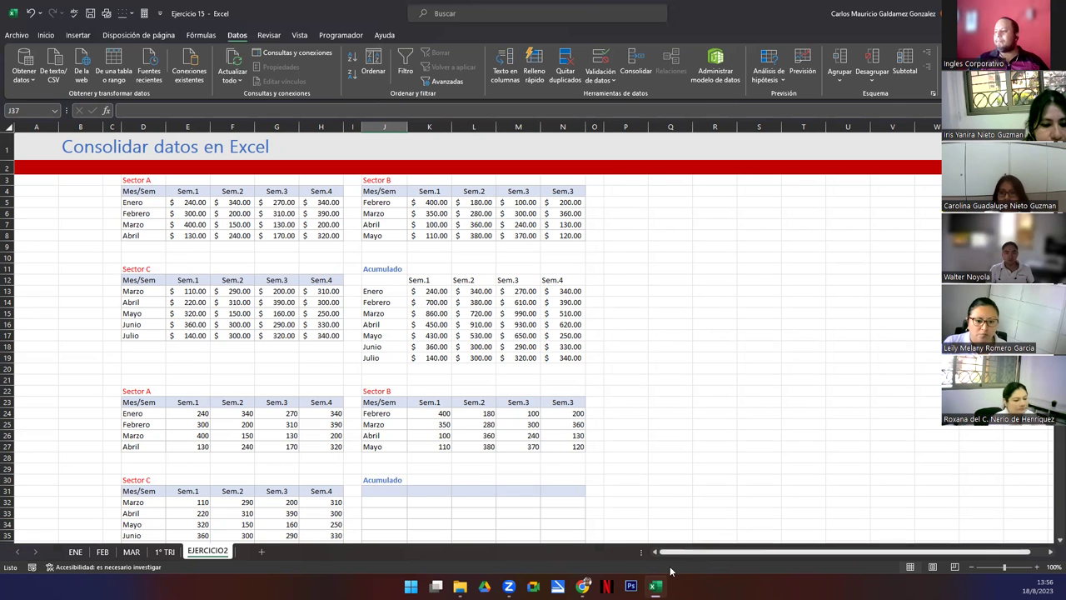
- Switch to the SESIÓN15 presentation in Canva, present it in full screen and advance to slide 12
{"action": "left_click", "coordinate": [583, 585]}
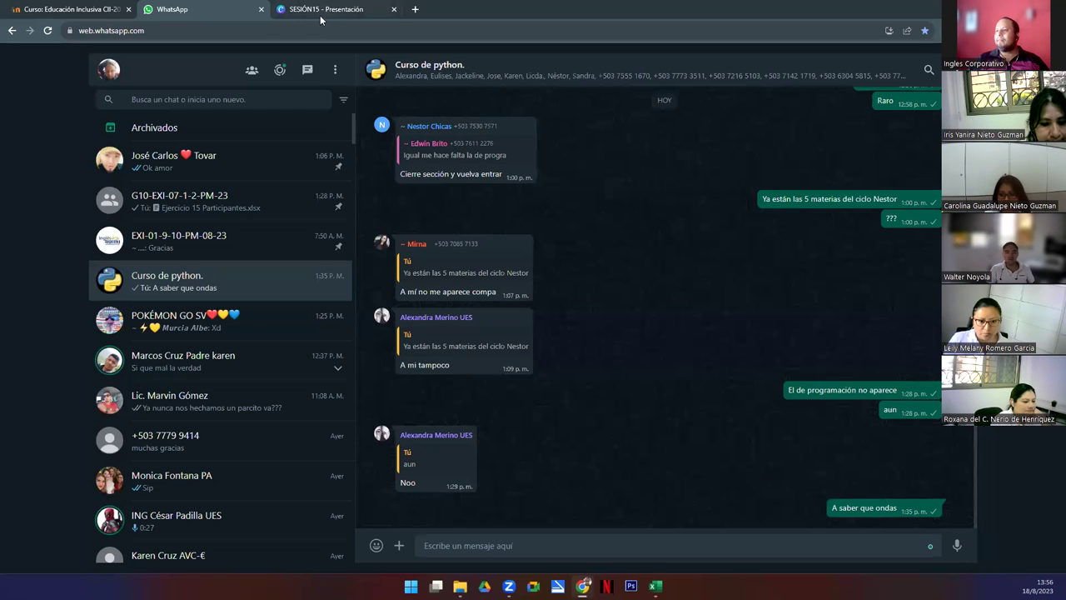
{"action": "left_click", "coordinate": [325, 10]}
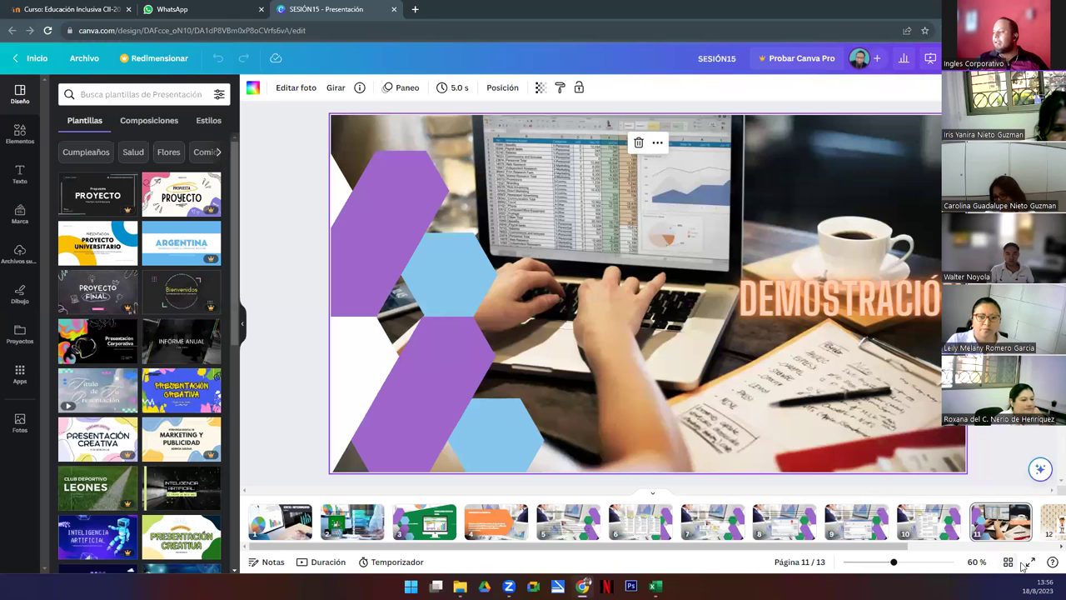
{"action": "left_click", "coordinate": [1028, 563]}
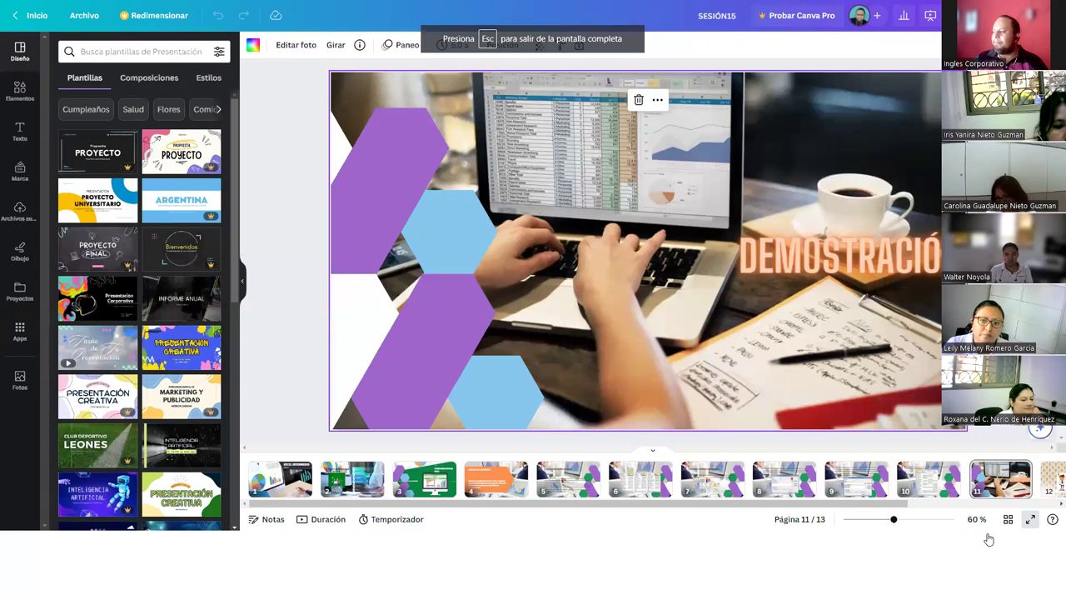
{"action": "left_click", "coordinate": [1030, 518]}
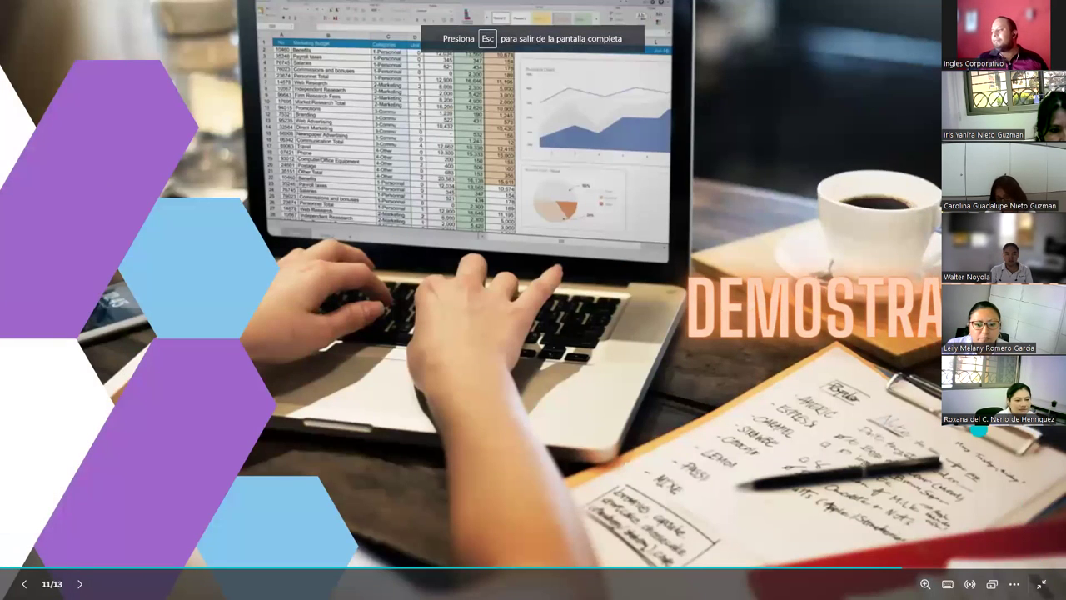
{"action": "key", "text": "Right"}
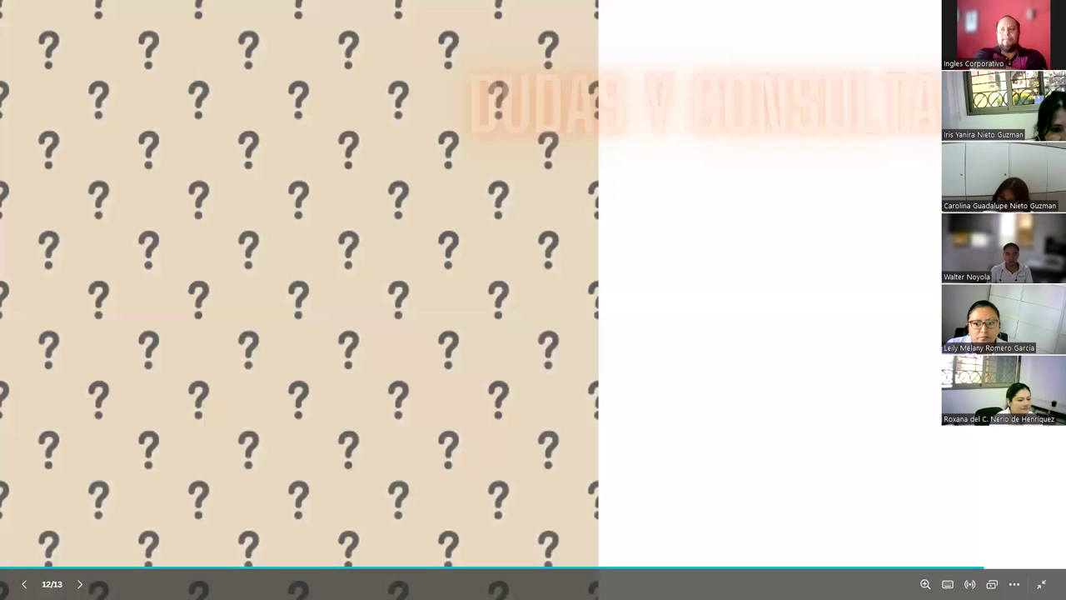